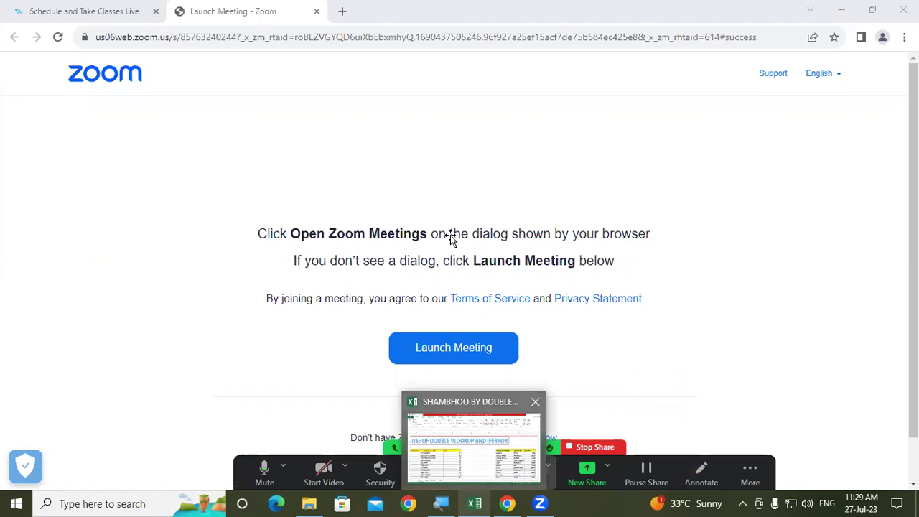
Step: Switch from Chrome's Zoom launch page to the Excel workbook window
key(alt+Tab)
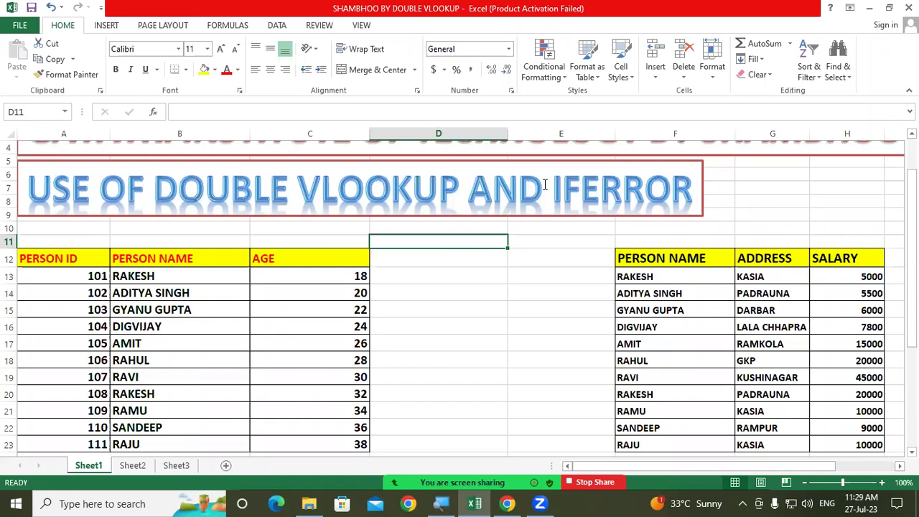
click(505, 330)
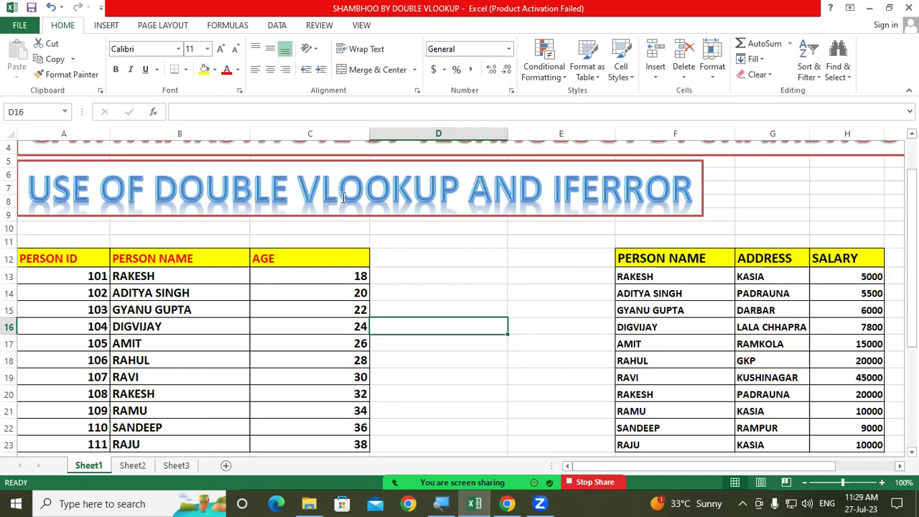
click(460, 252)
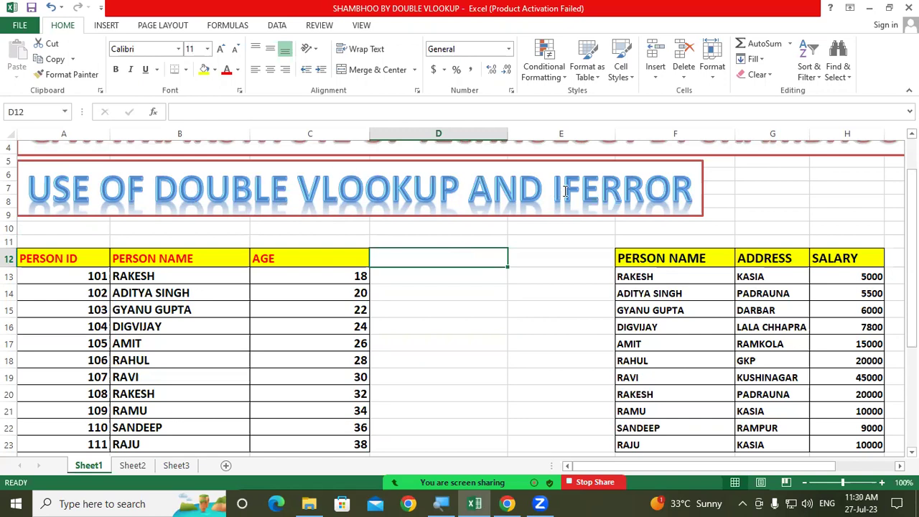
click(550, 355)
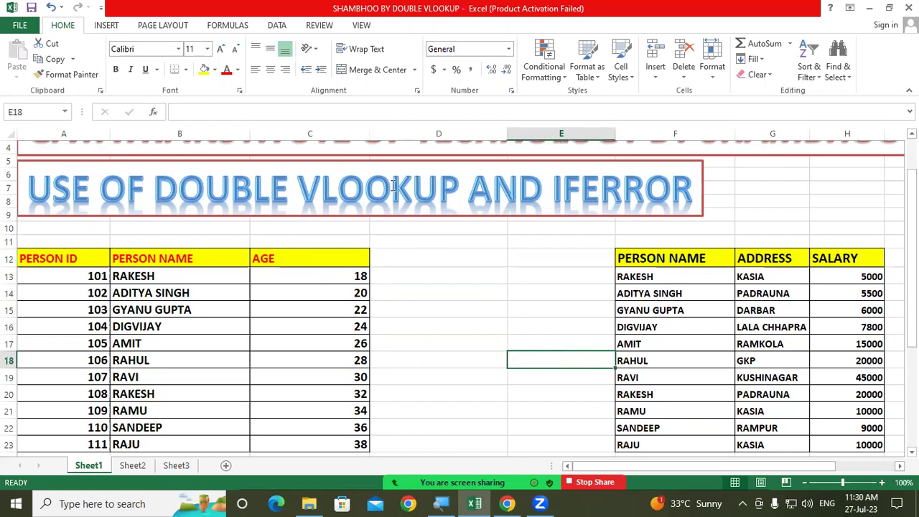
click(406, 297)
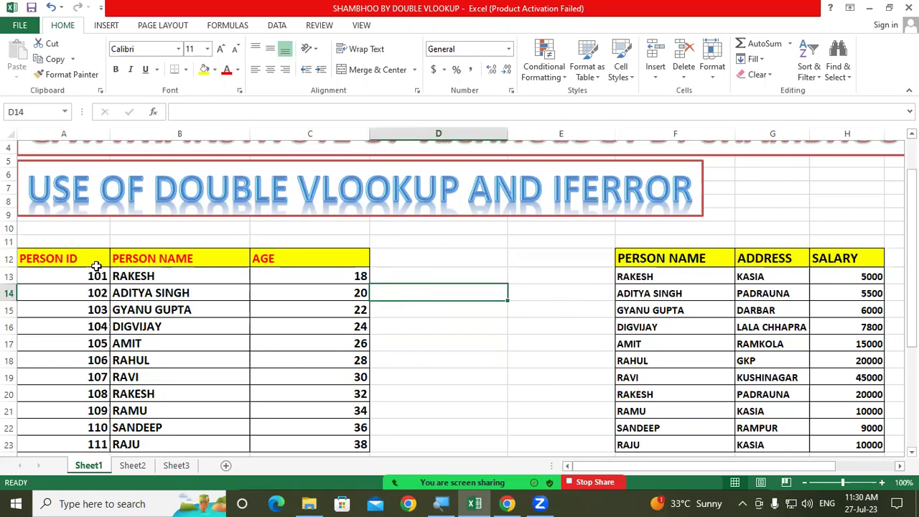
drag(96, 267, 259, 268)
click(426, 270)
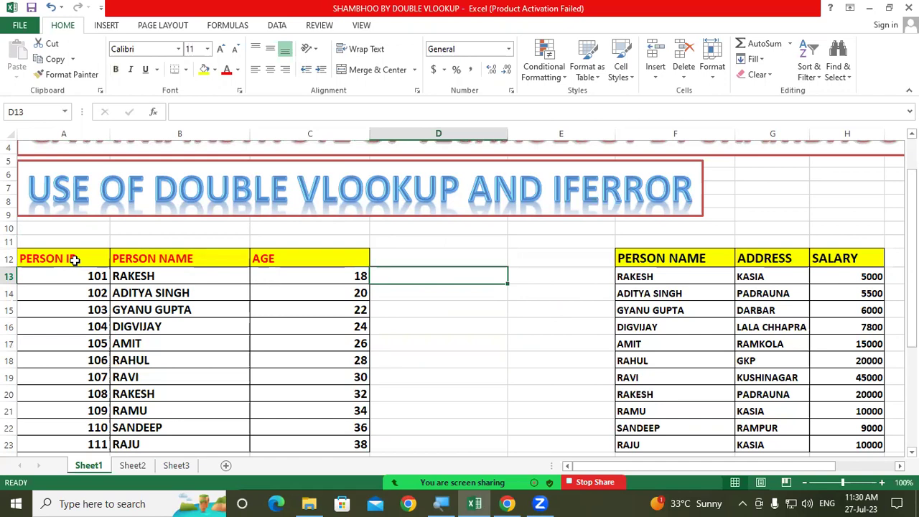
drag(67, 256, 82, 428)
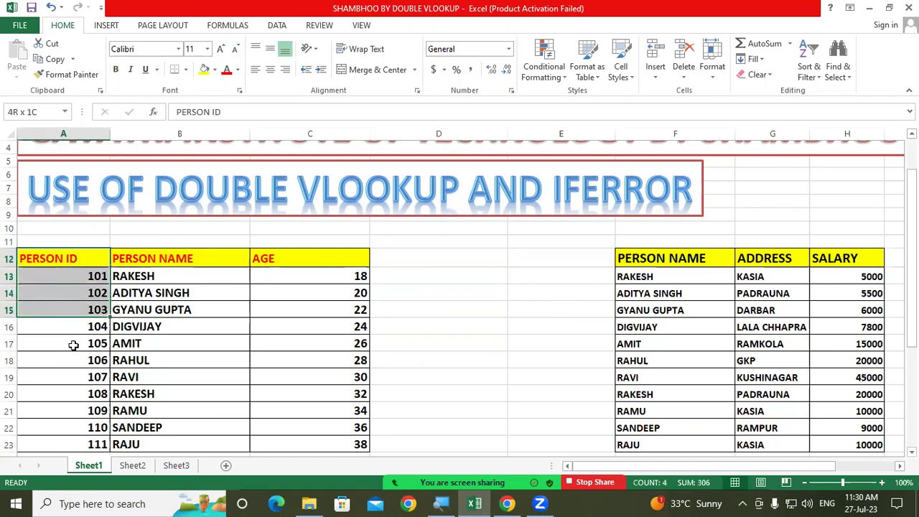
drag(152, 258, 170, 442)
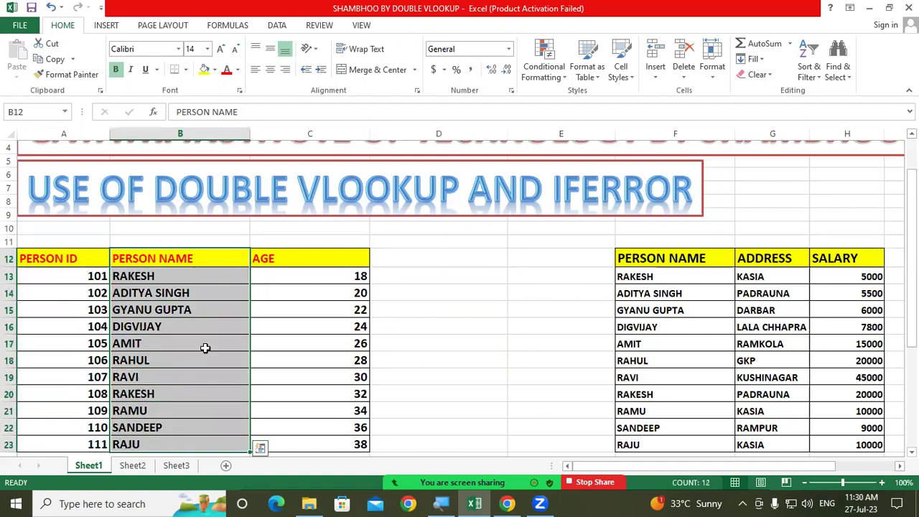
drag(267, 260, 276, 441)
click(424, 261)
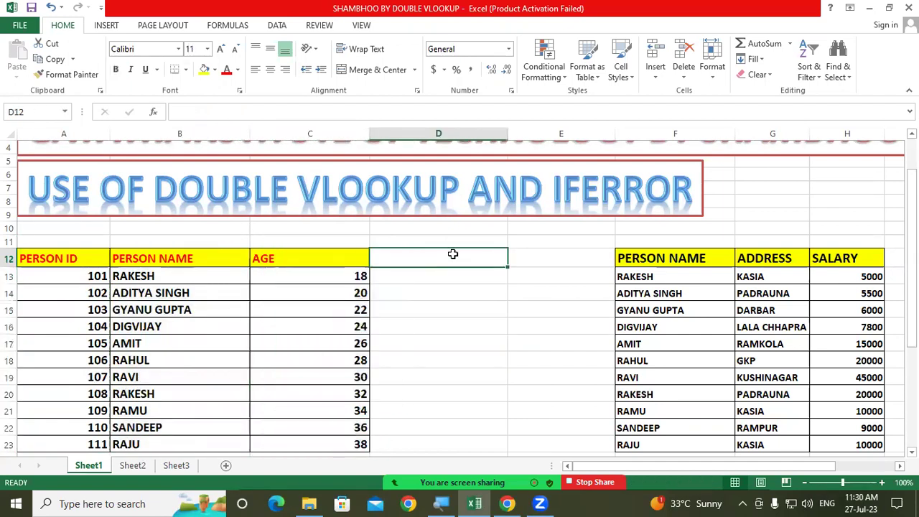
drag(662, 263, 647, 442)
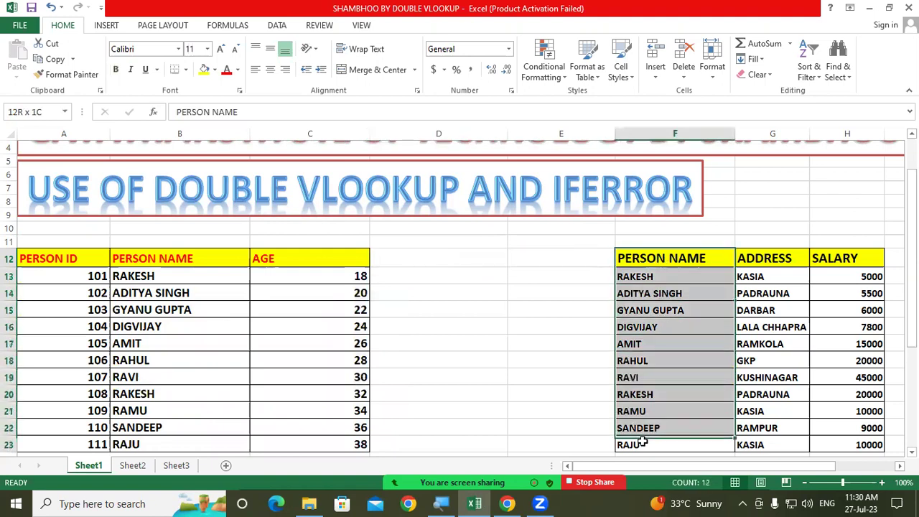
drag(762, 261, 769, 428)
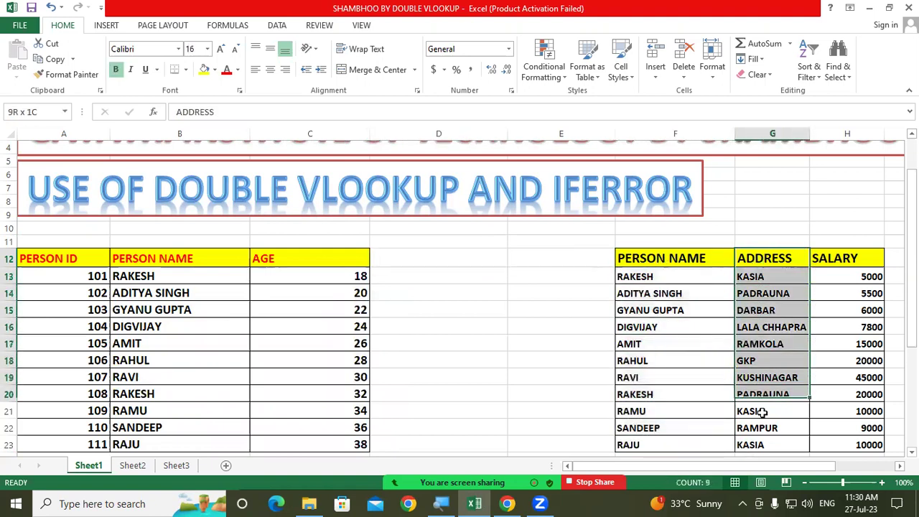
drag(819, 260, 810, 434)
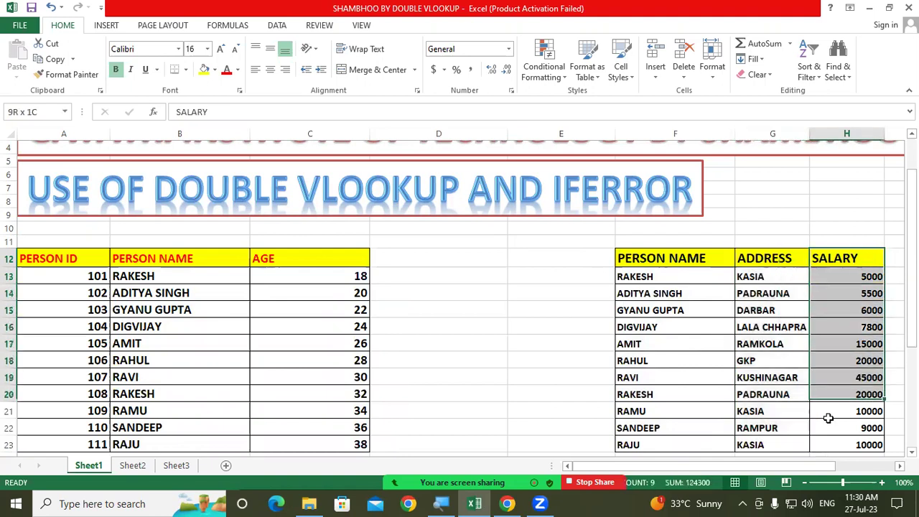
click(516, 312)
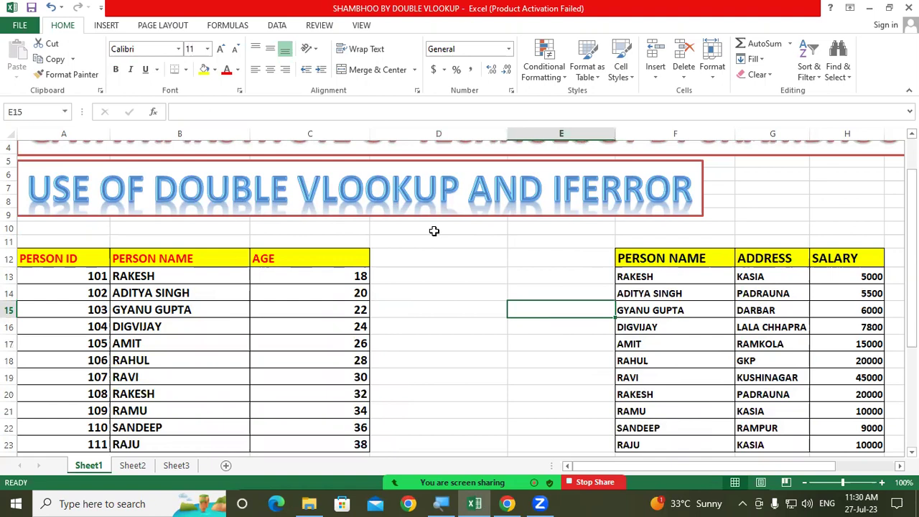
click(406, 264)
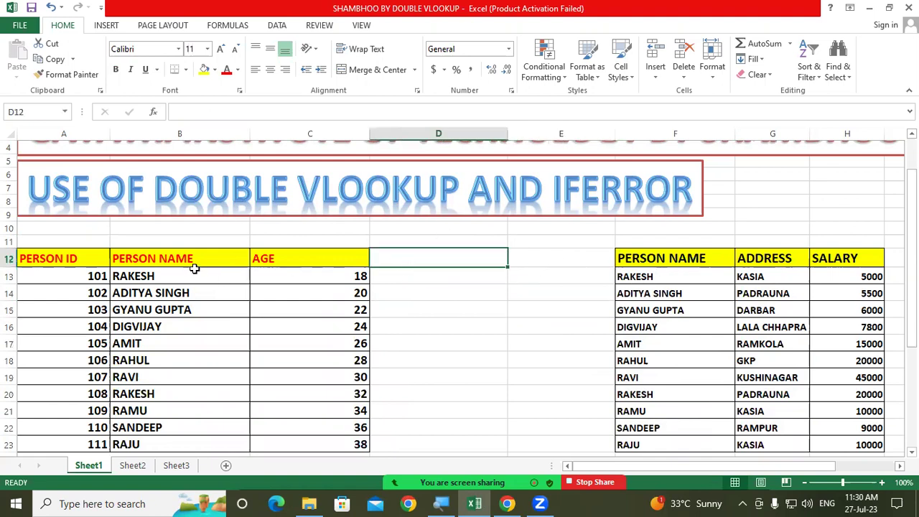
click(58, 262)
drag(57, 263, 336, 444)
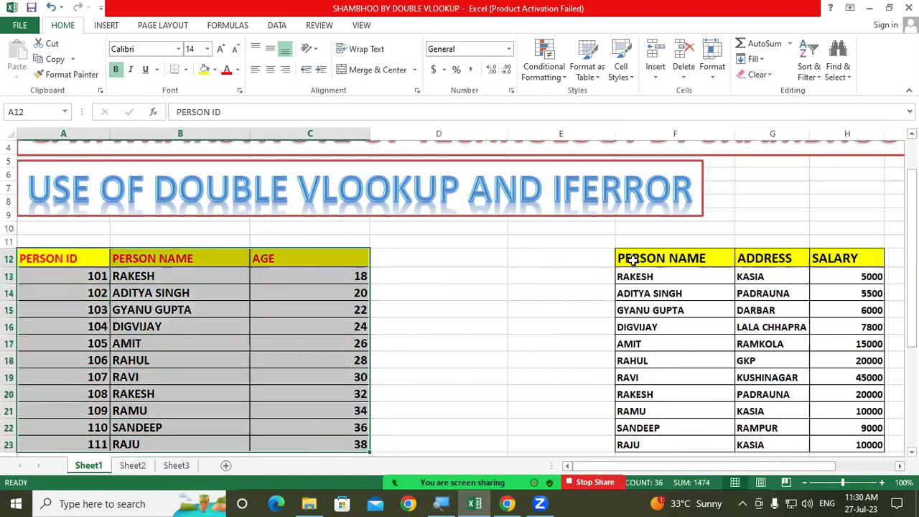
drag(637, 261, 790, 295)
drag(816, 337, 837, 443)
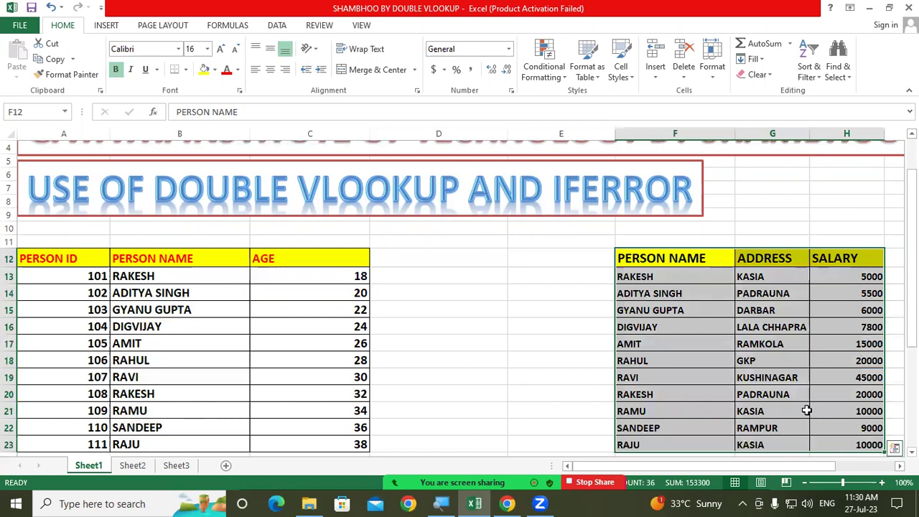
click(421, 281)
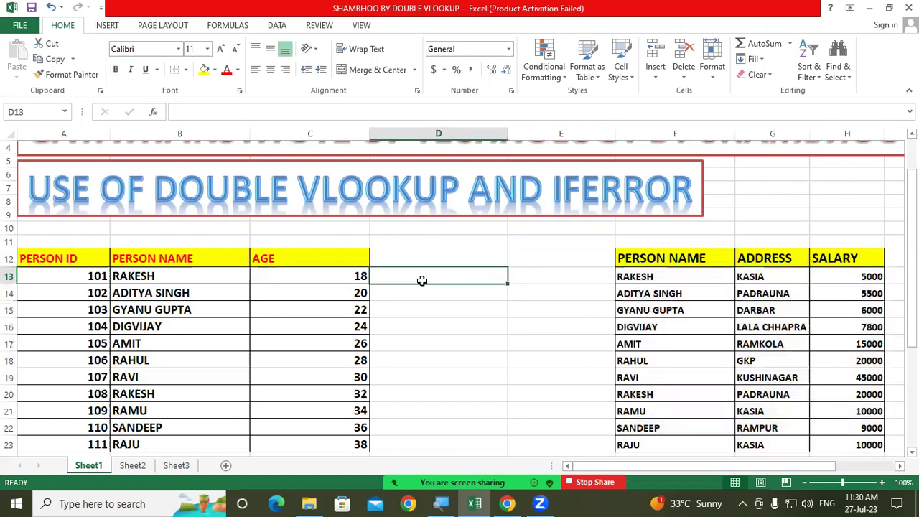
drag(31, 260, 64, 446)
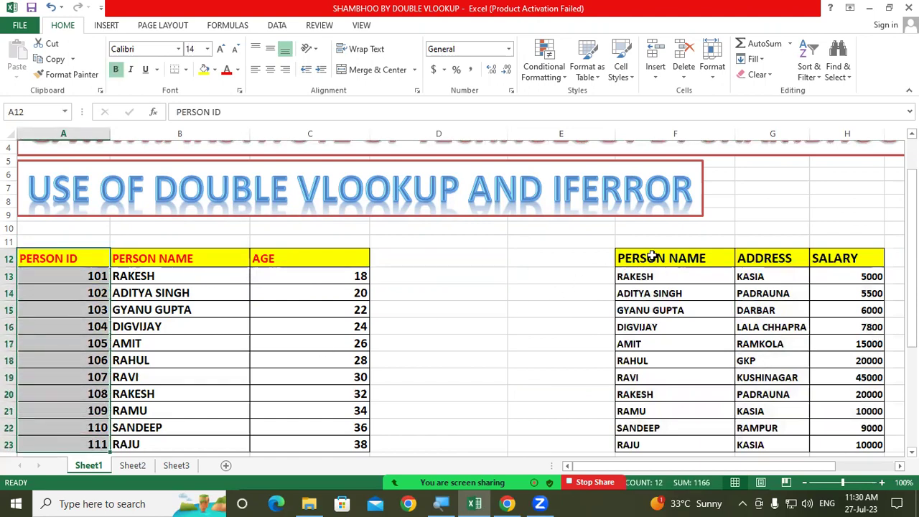
drag(169, 260, 170, 444)
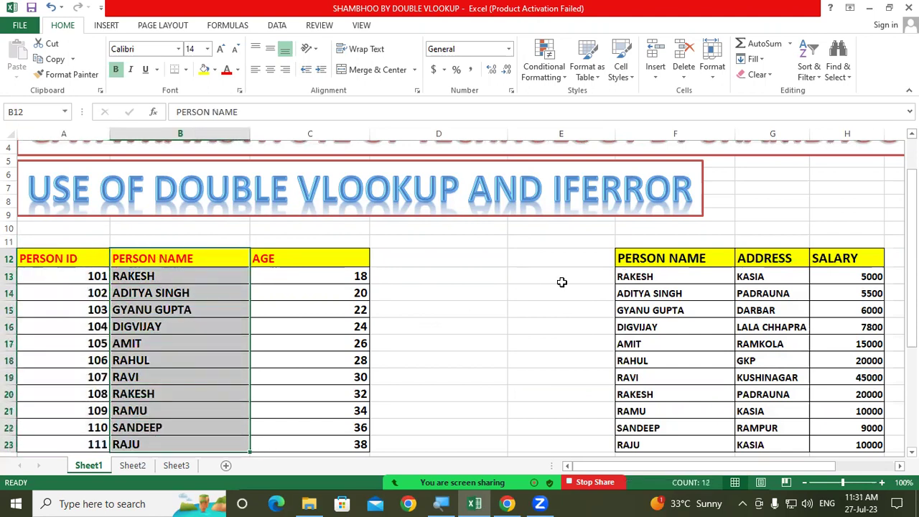
drag(662, 259, 647, 444)
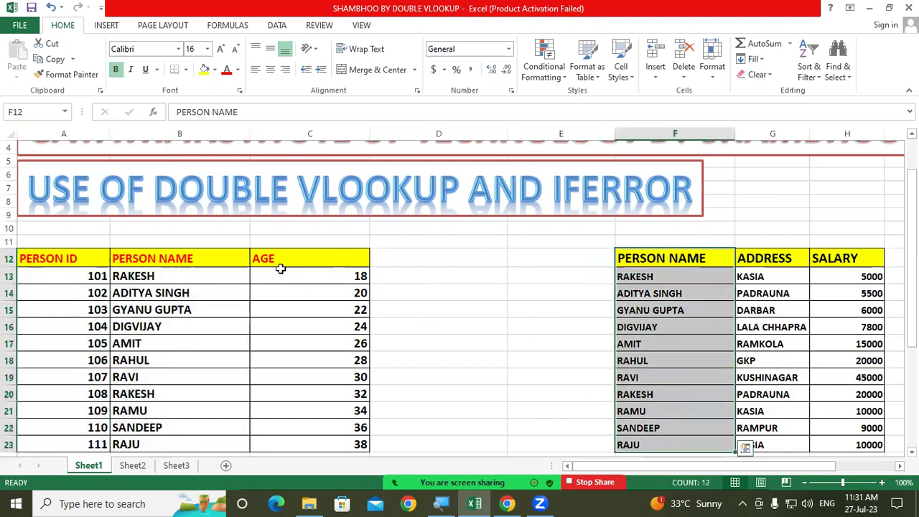
click(329, 253)
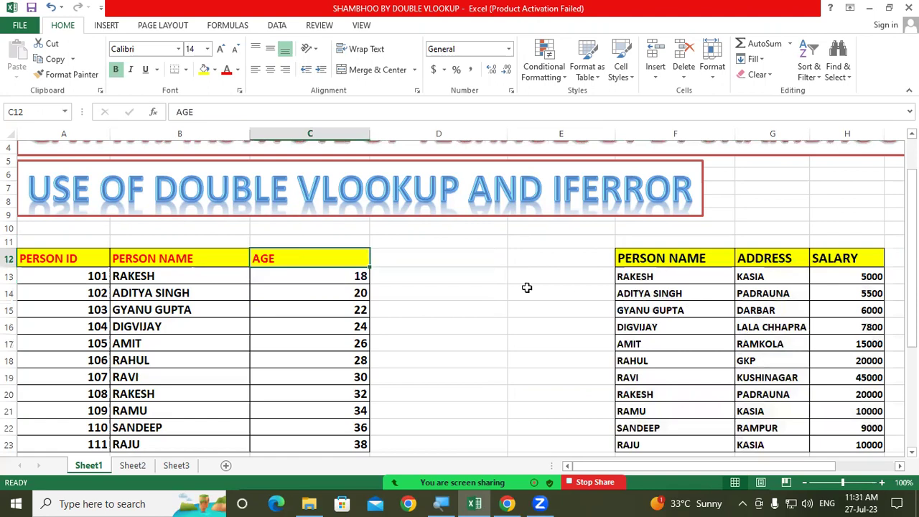
click(437, 255)
mouse_move(84, 257)
mouse_down()
mouse_move(317, 372)
mouse_move(335, 441)
mouse_up()
click(489, 294)
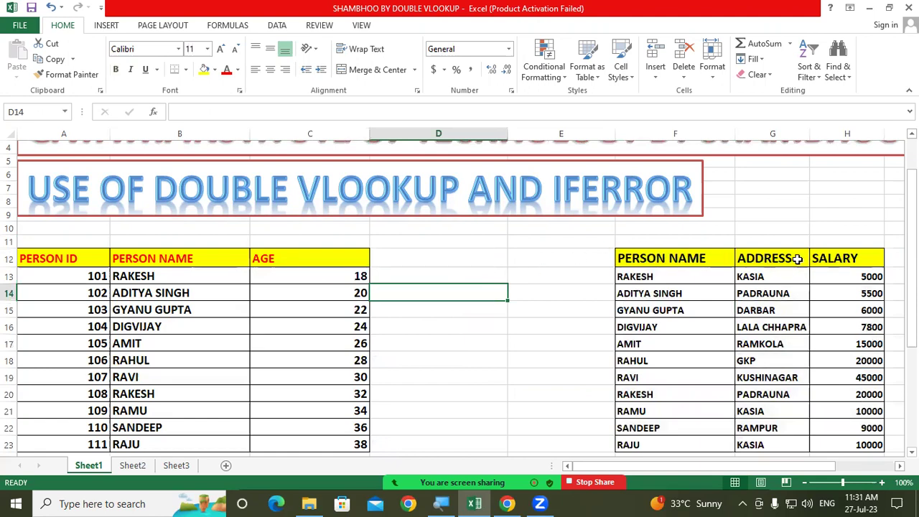
drag(75, 259, 349, 441)
mouse_move(644, 257)
mouse_down()
mouse_move(785, 276)
mouse_move(841, 382)
mouse_move(842, 445)
mouse_up()
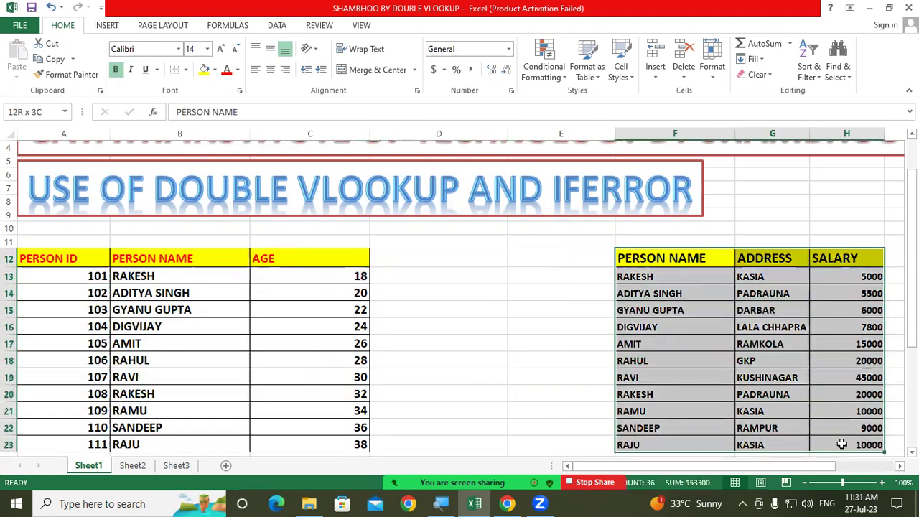
click(460, 306)
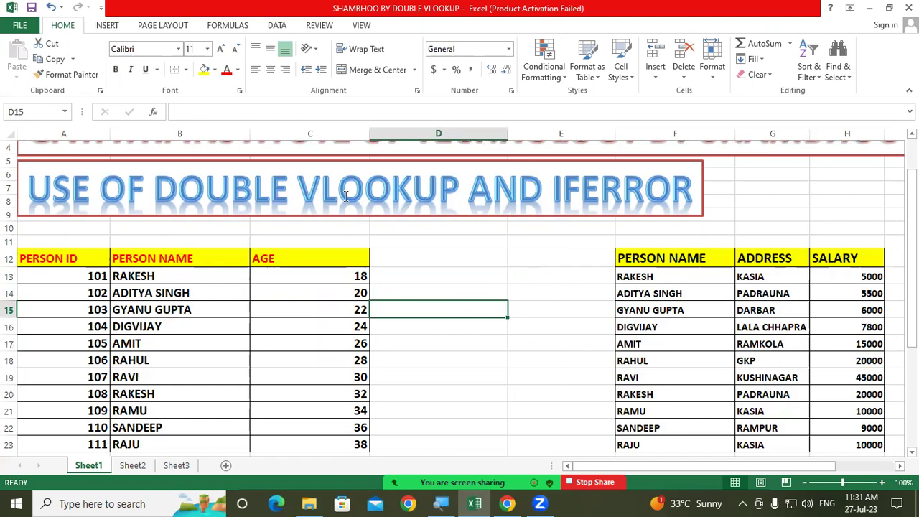
click(421, 256)
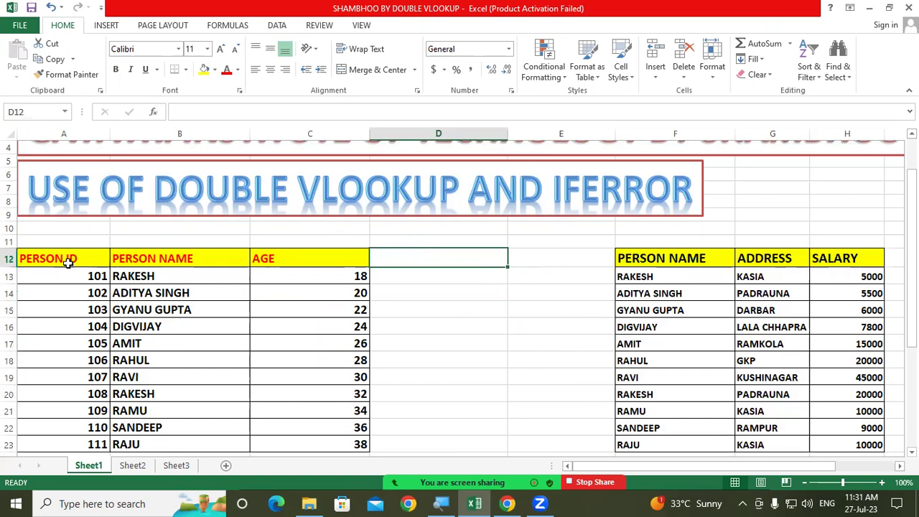
drag(69, 259, 58, 425)
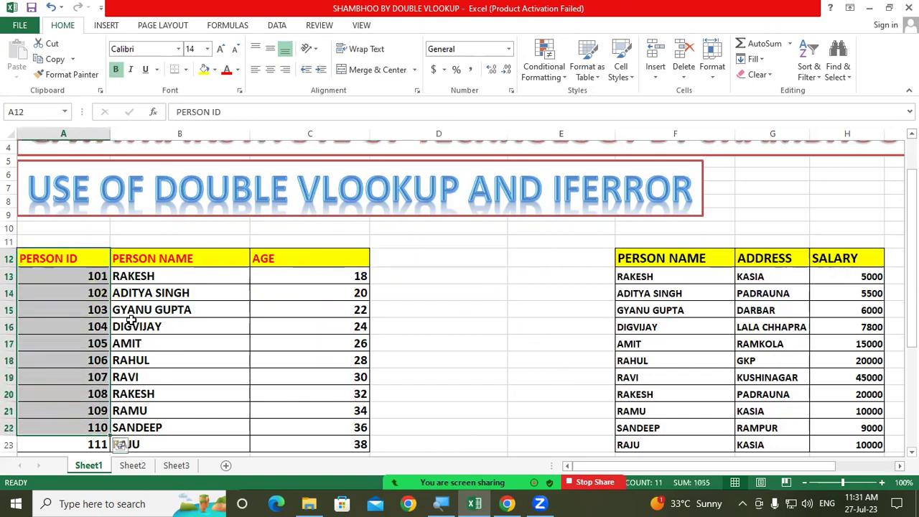
drag(149, 259, 143, 446)
drag(143, 411, 143, 445)
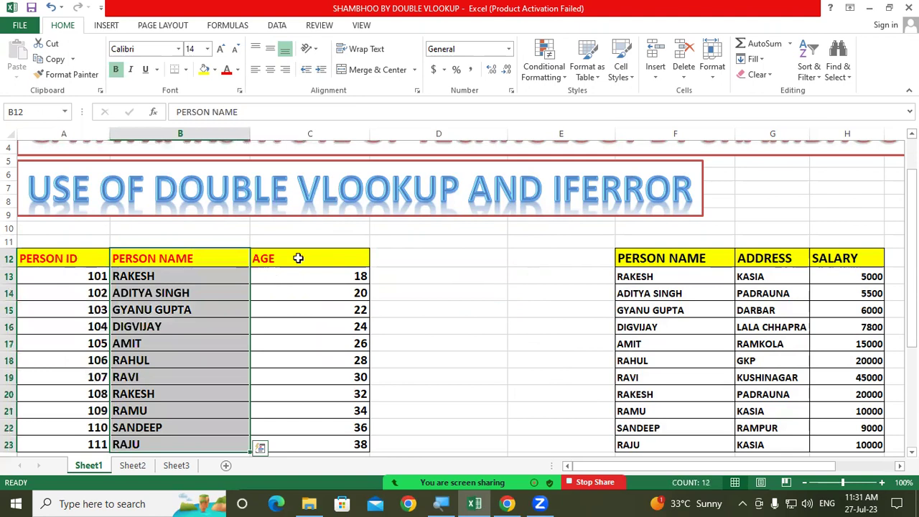
click(431, 253)
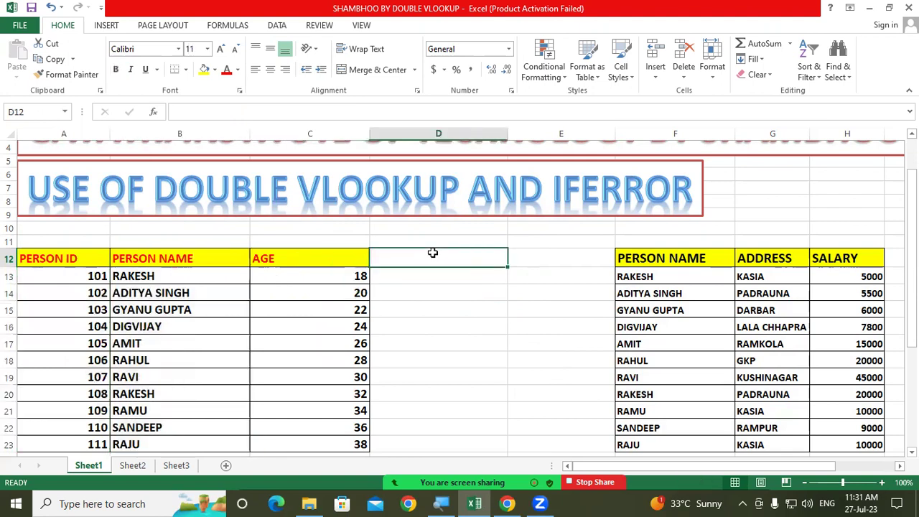
click(65, 259)
drag(152, 266, 292, 451)
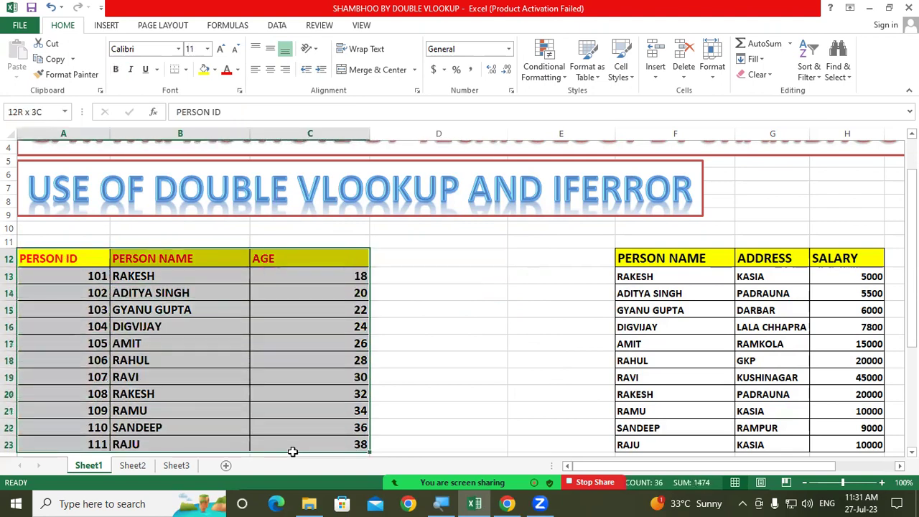
click(434, 279)
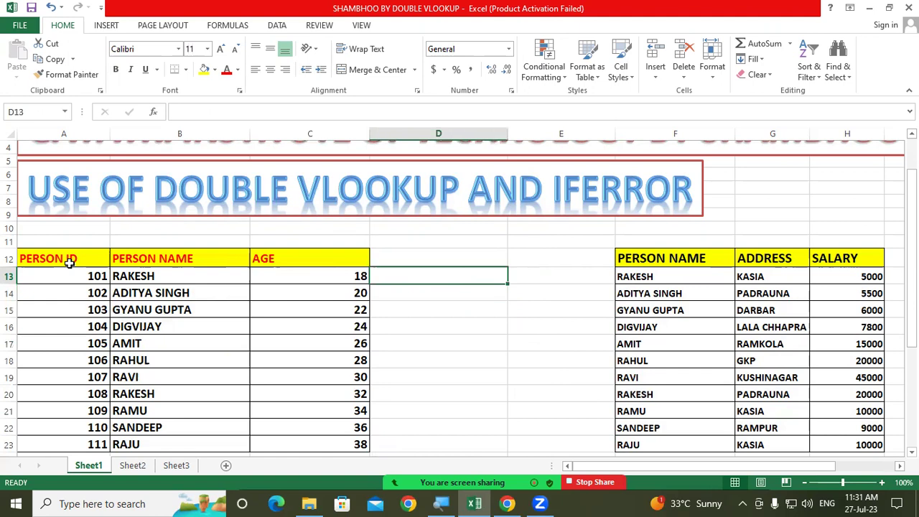
mouse_move(69, 263)
mouse_down()
mouse_move(310, 398)
mouse_move(302, 411)
mouse_up()
click(173, 237)
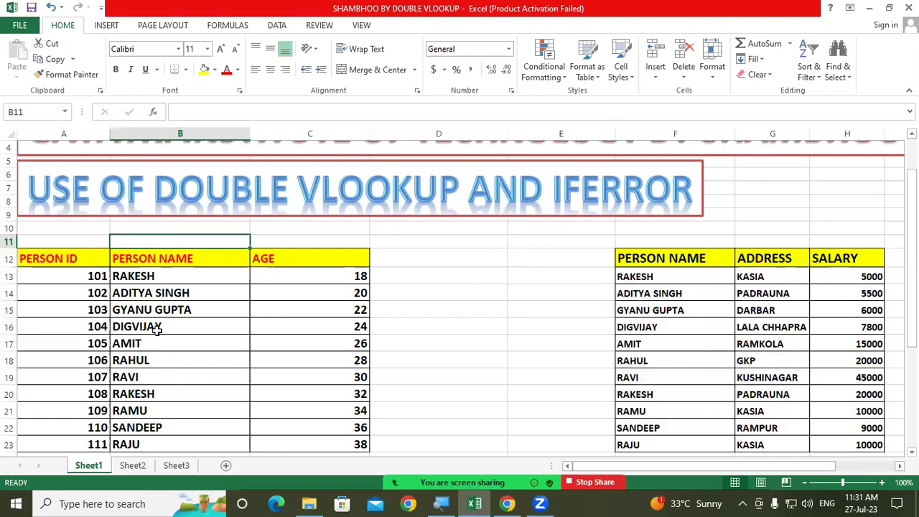
drag(693, 257, 849, 445)
click(479, 225)
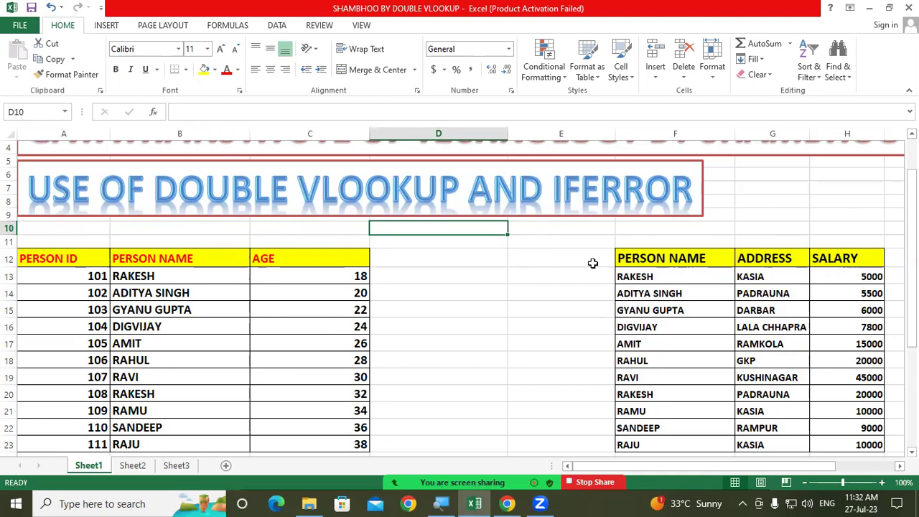
click(410, 283)
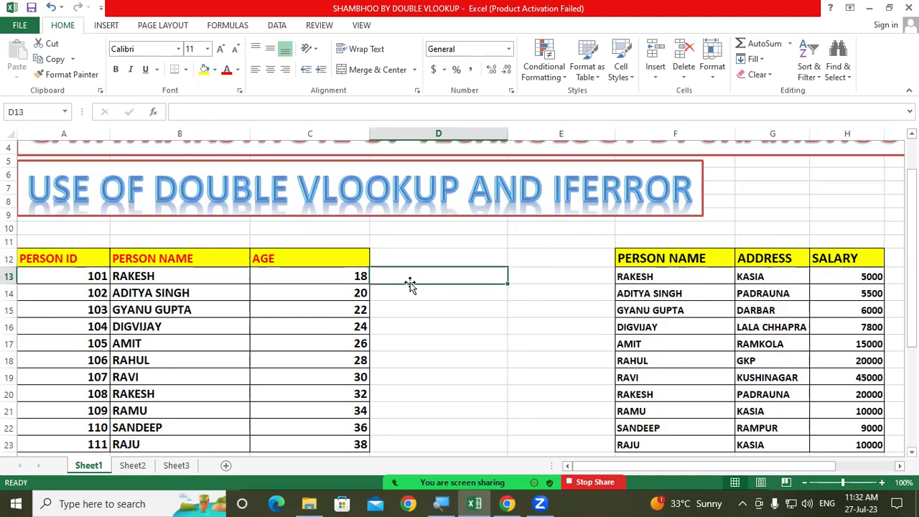
mouse_move(72, 260)
mouse_down()
mouse_move(280, 343)
mouse_move(311, 431)
mouse_up()
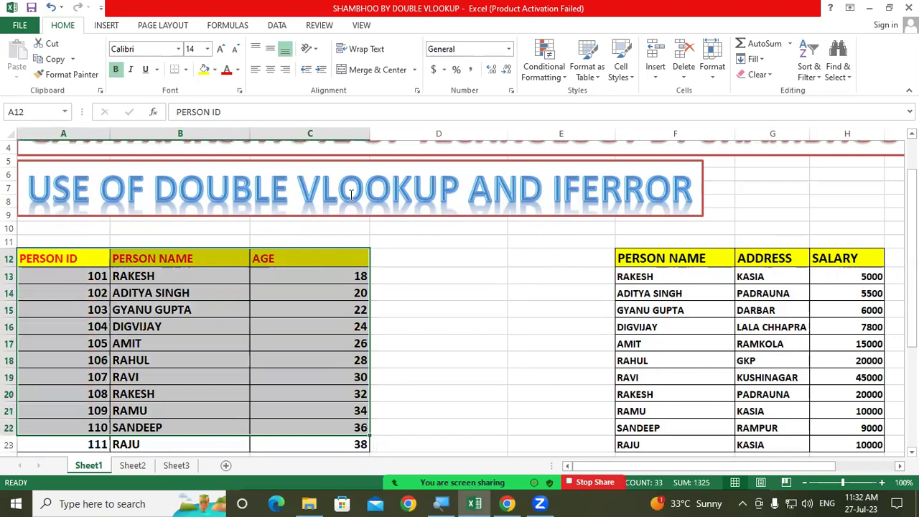
click(390, 341)
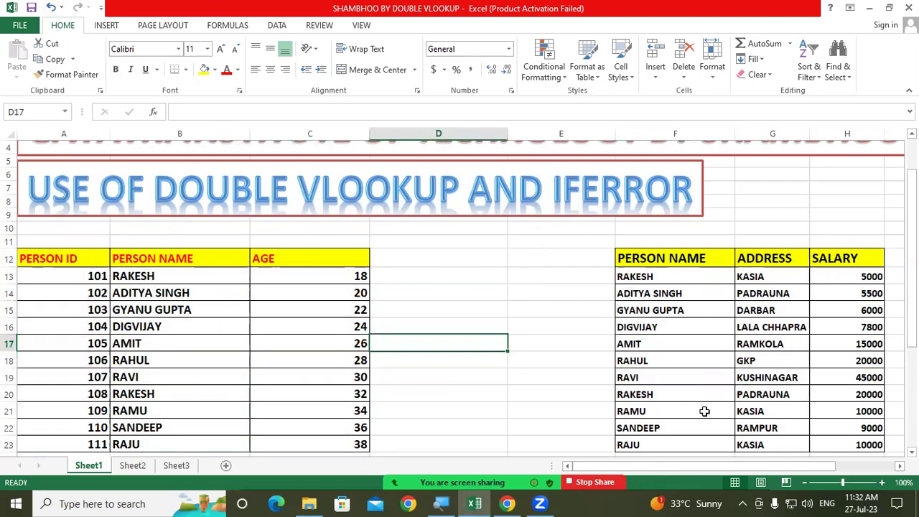
click(430, 261)
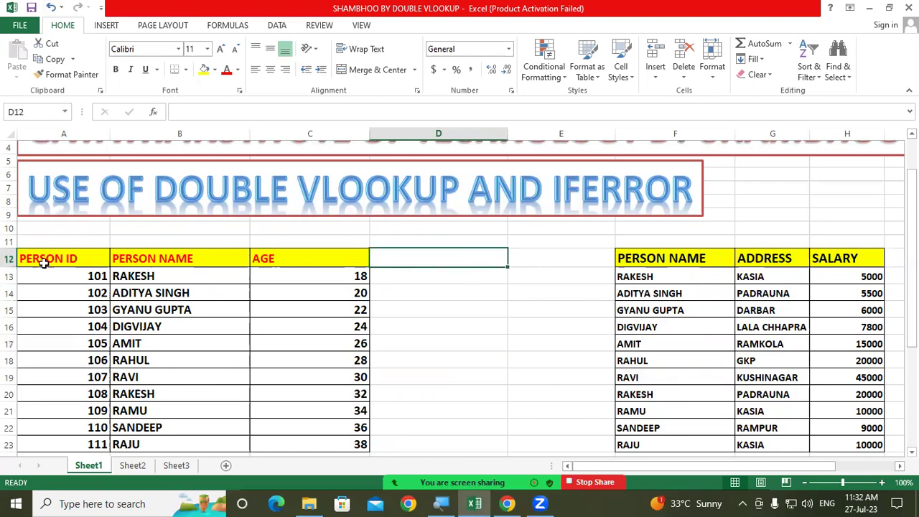
drag(43, 263, 65, 411)
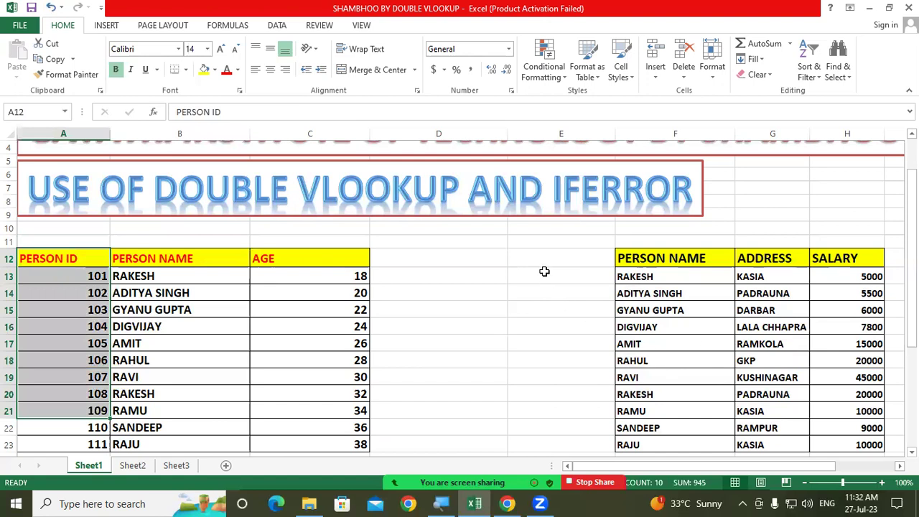
click(402, 230)
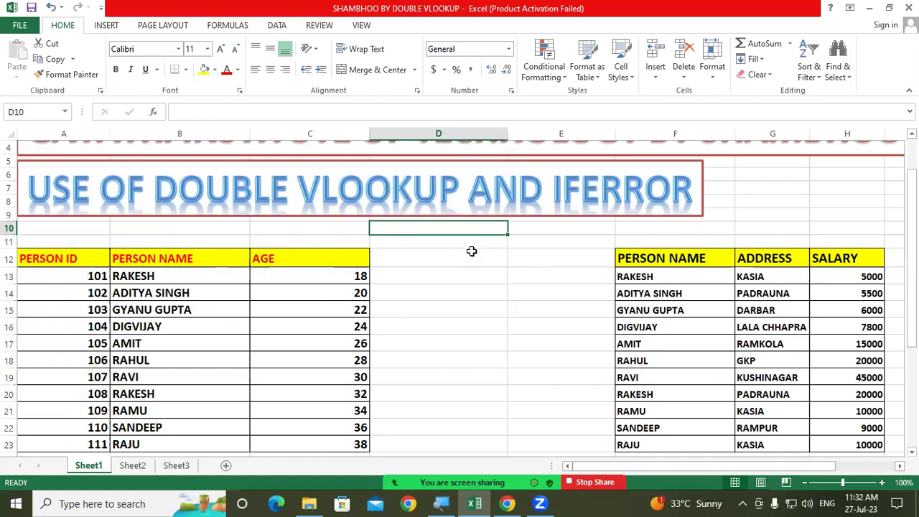
click(518, 339)
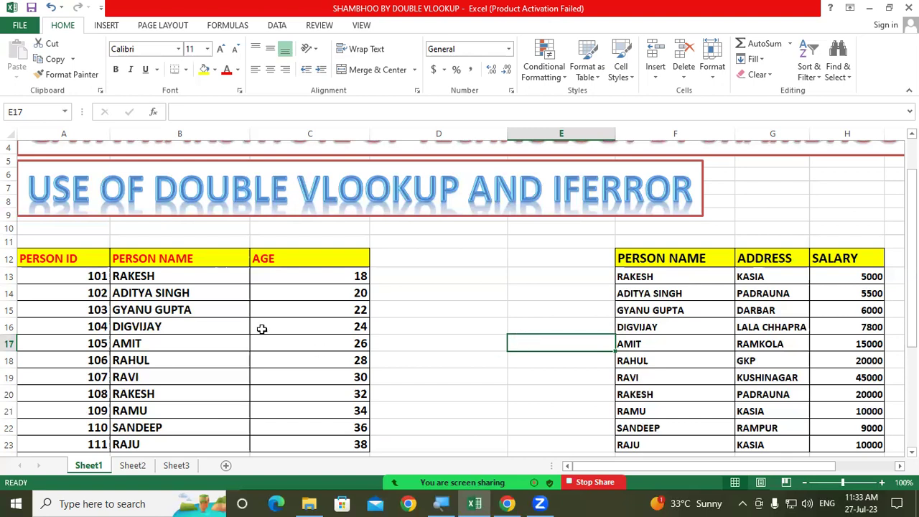
click(419, 243)
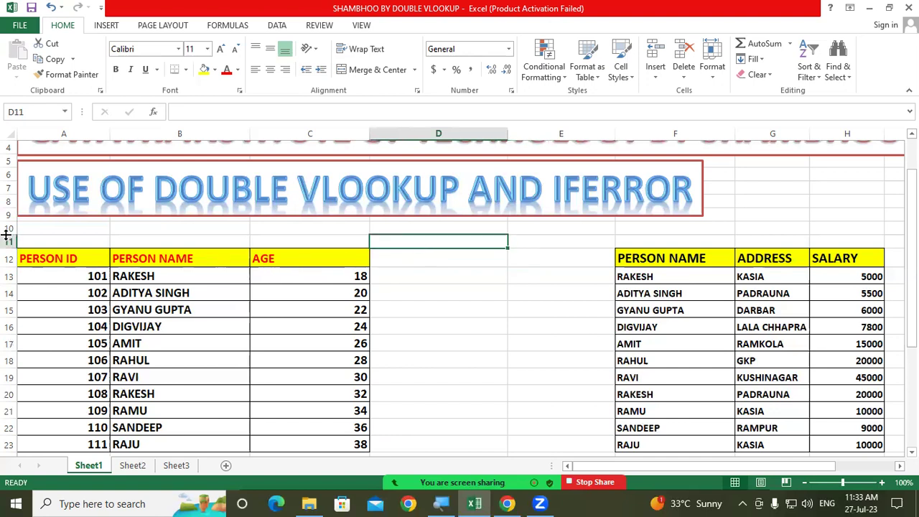
drag(9, 229, 9, 242)
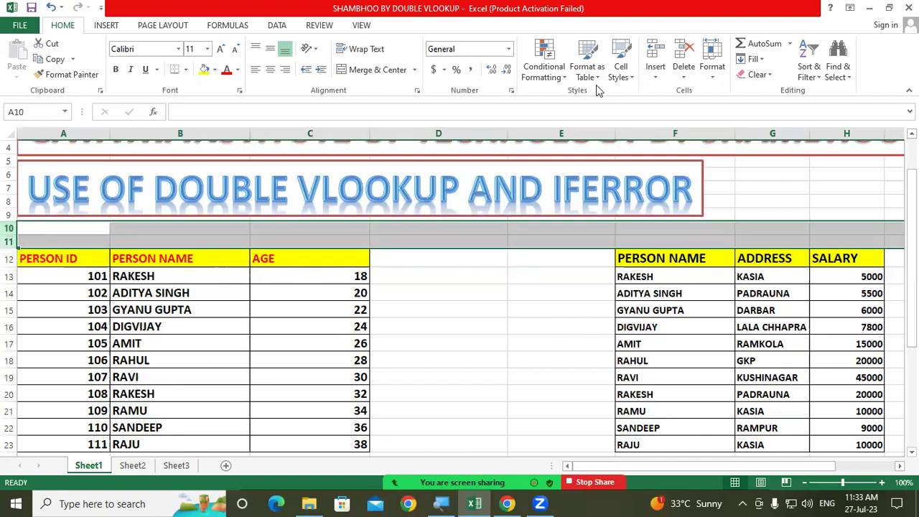
Step: Insert blank rows above the tables and copy the PERSON ID, PERSON NAME, AGE headers to A10
click(665, 51)
click(665, 51)
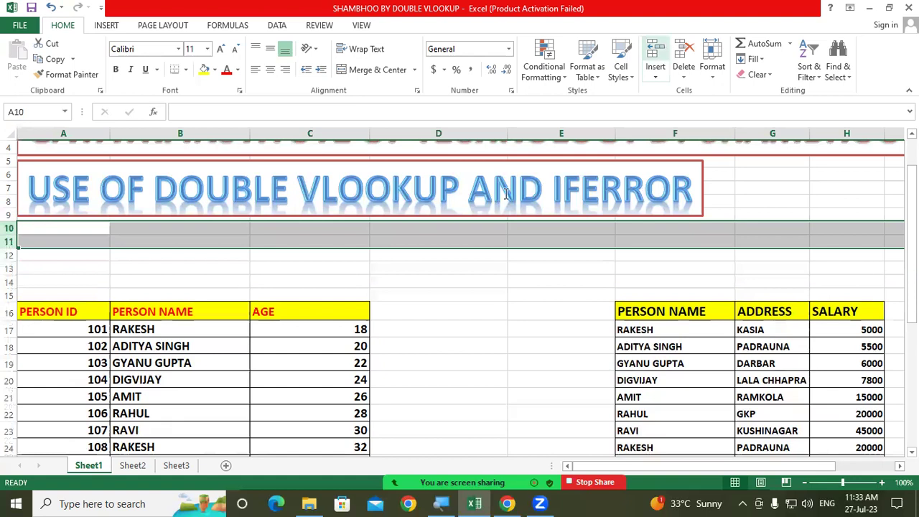
click(403, 255)
click(72, 312)
drag(182, 314, 298, 312)
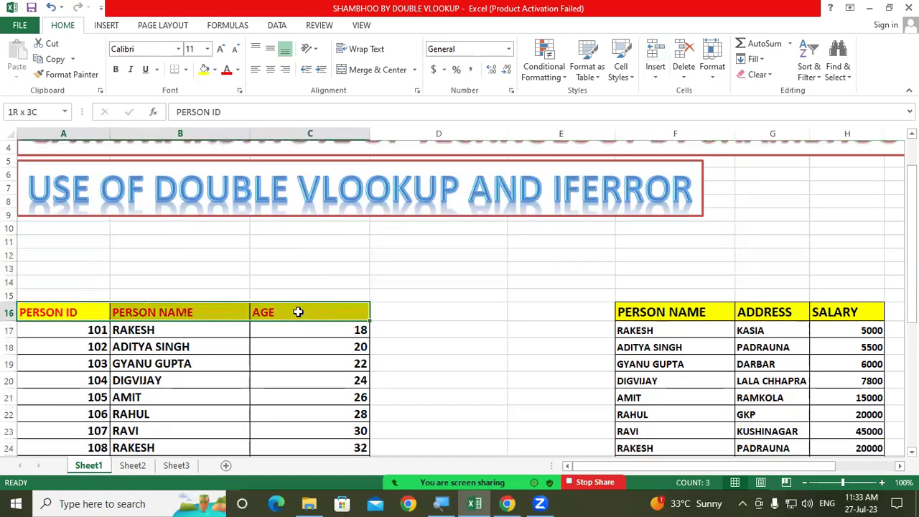
right_click(299, 313)
click(330, 68)
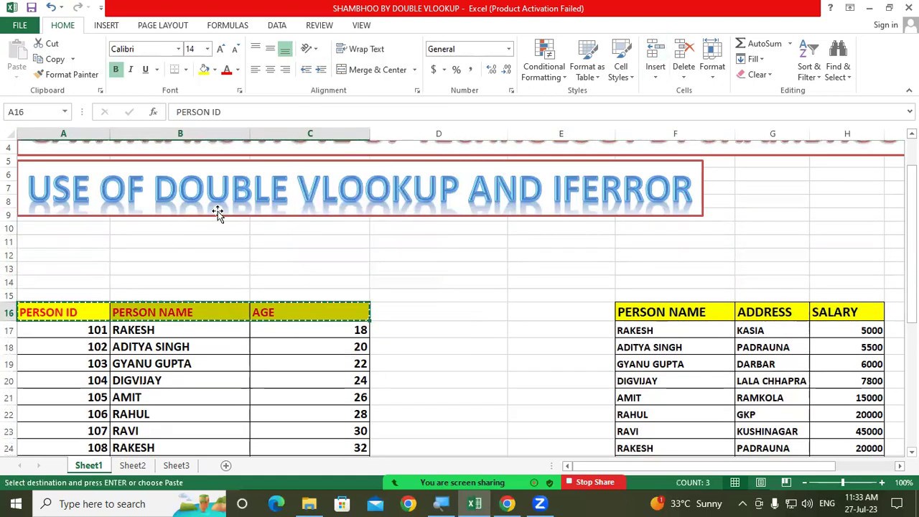
click(101, 229)
right_click(101, 229)
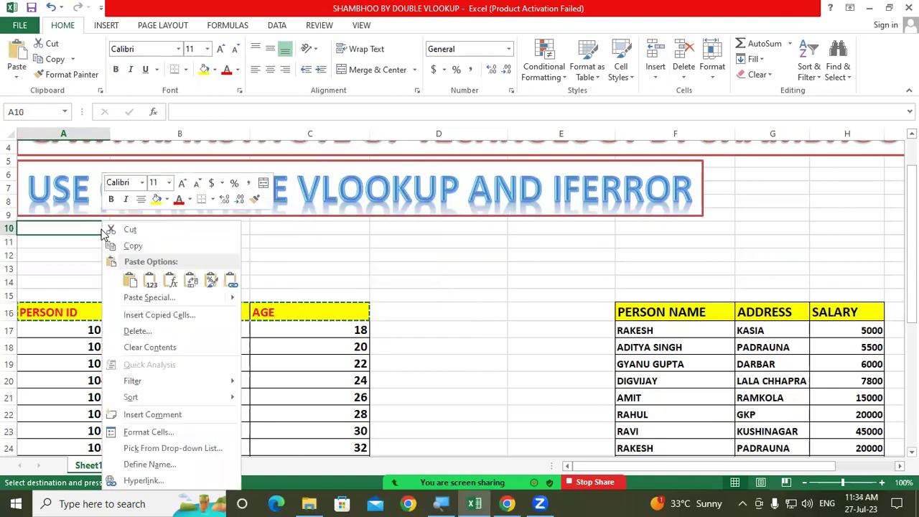
click(128, 279)
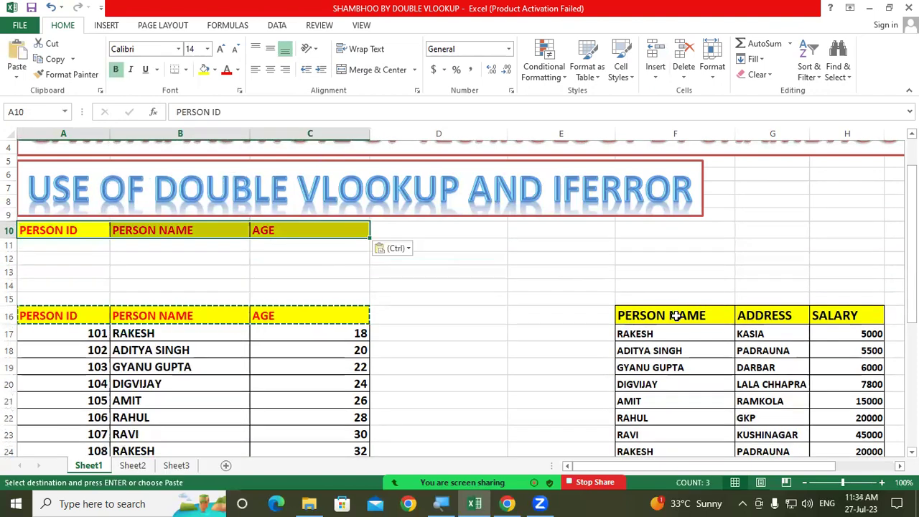
Step: Copy the PERSON NAME, ADDRESS, SALARY headers into D10:F10
drag(675, 316, 848, 314)
right_click(849, 316)
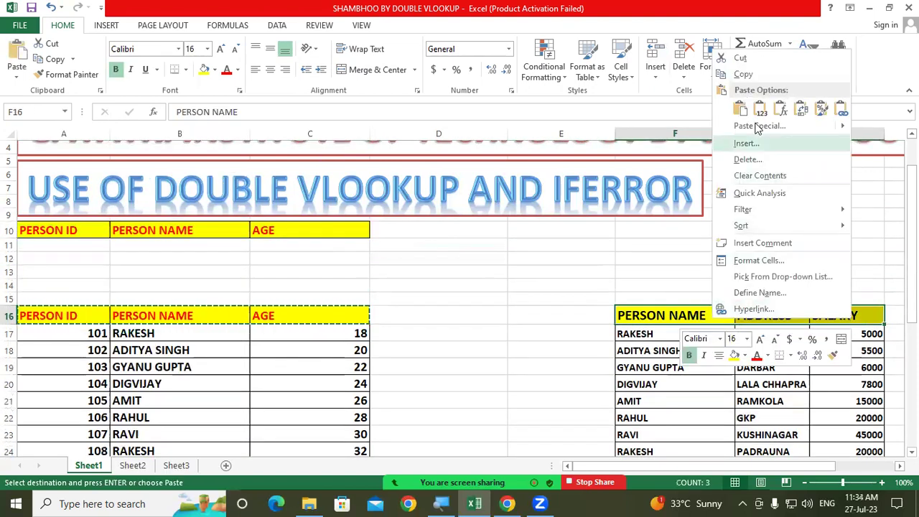
click(743, 74)
click(394, 231)
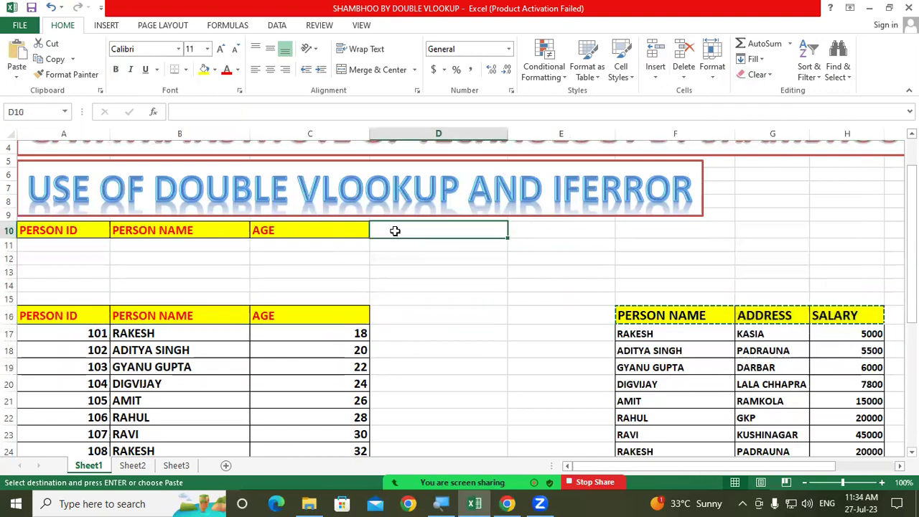
right_click(394, 231)
click(425, 279)
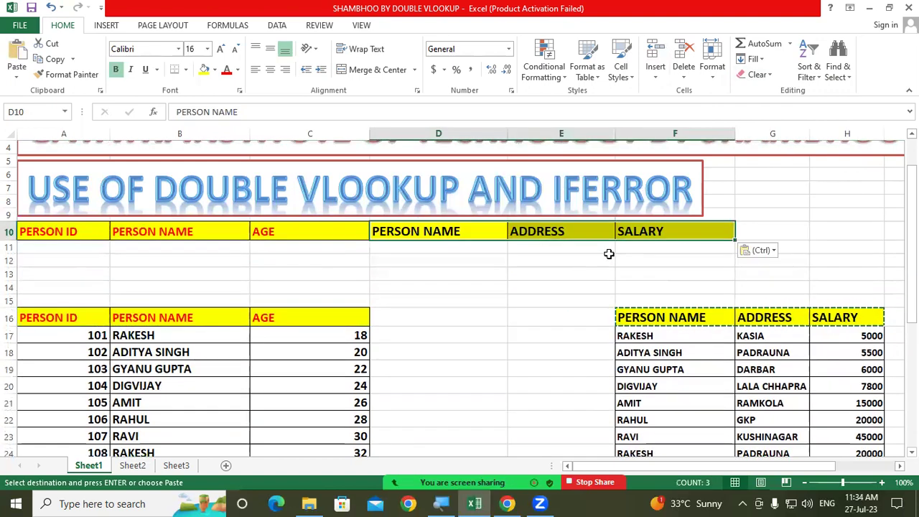
Step: Apply All Borders to the lookup rows A10:F11
click(609, 255)
click(620, 248)
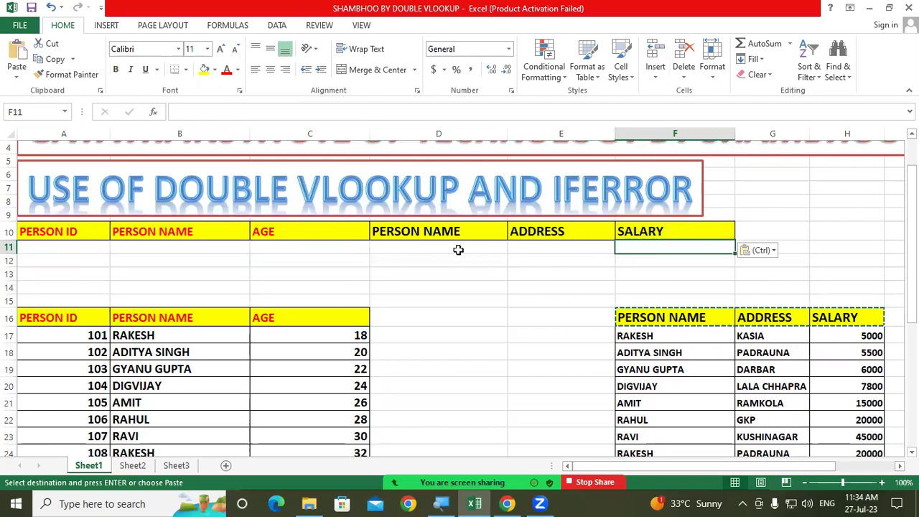
drag(82, 231, 657, 247)
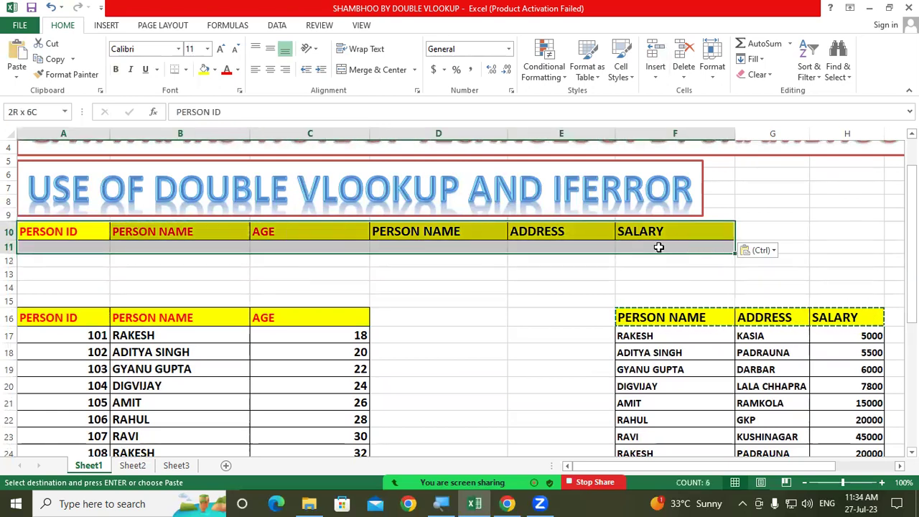
click(185, 70)
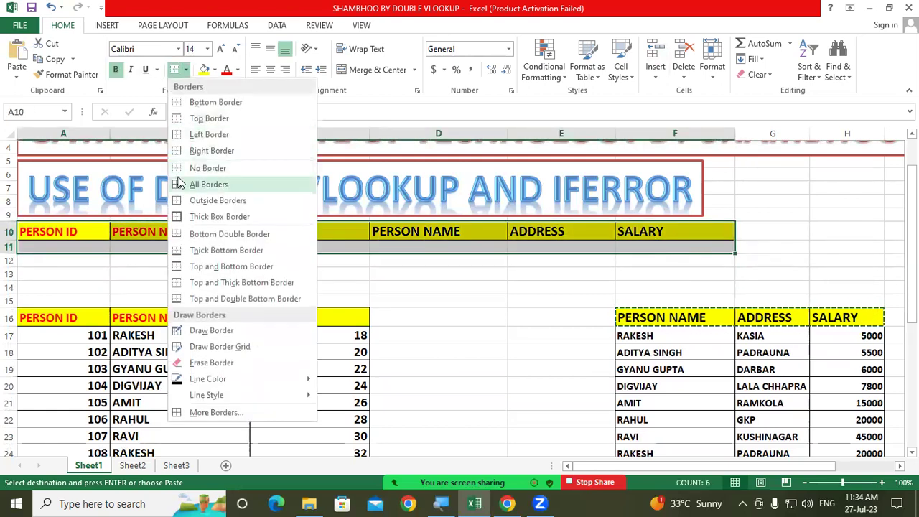
click(209, 183)
click(529, 286)
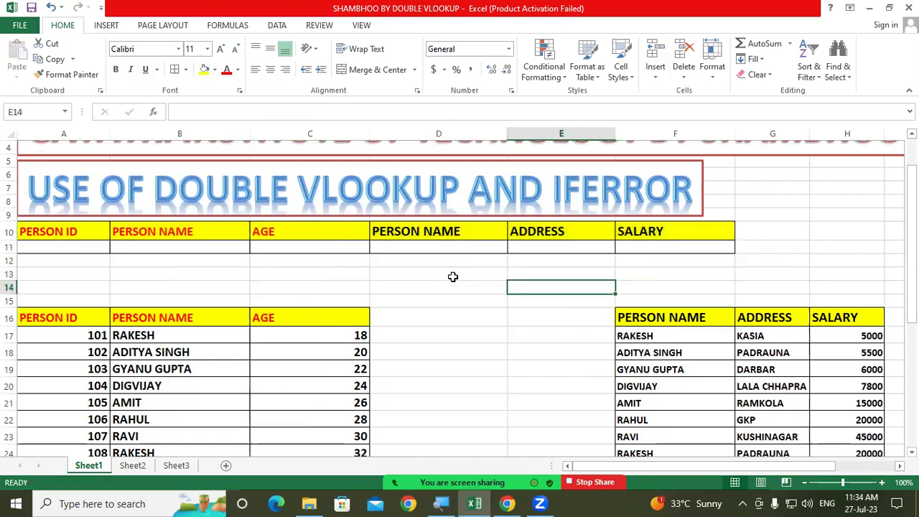
Step: Scroll the sheet and highlight the Person ID table to point it out
scroll(812, 357, down, 2)
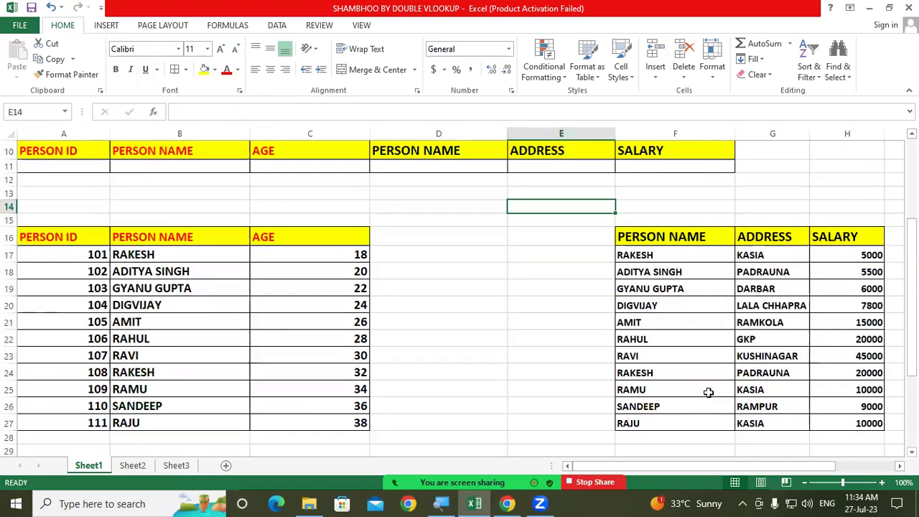
click(428, 291)
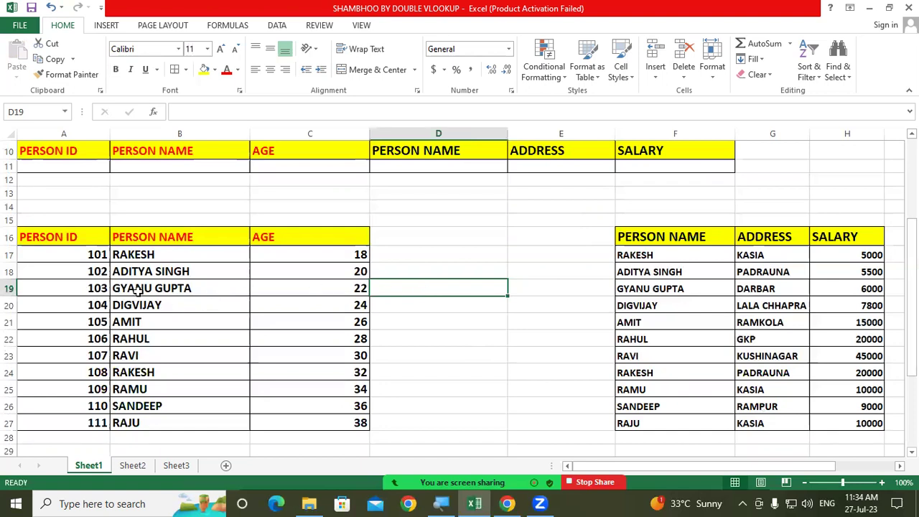
mouse_move(84, 238)
mouse_down()
mouse_move(177, 257)
mouse_move(321, 417)
mouse_up()
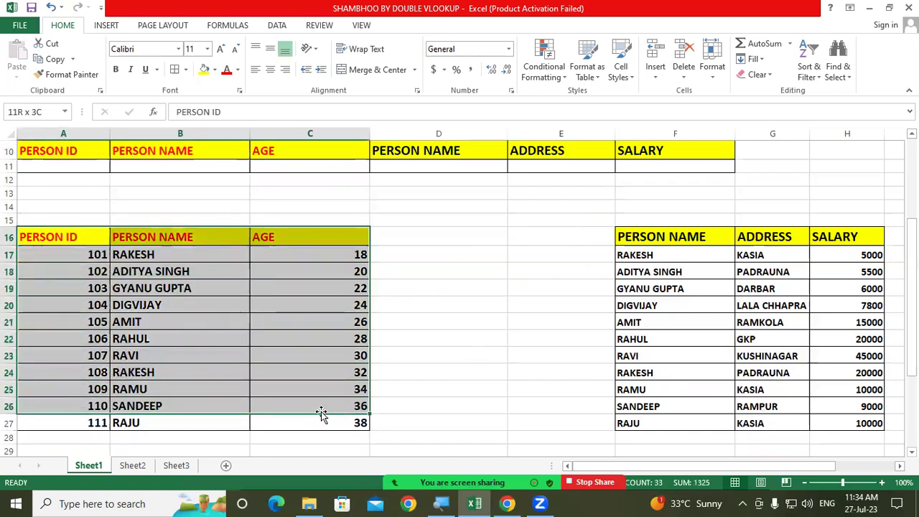
click(475, 293)
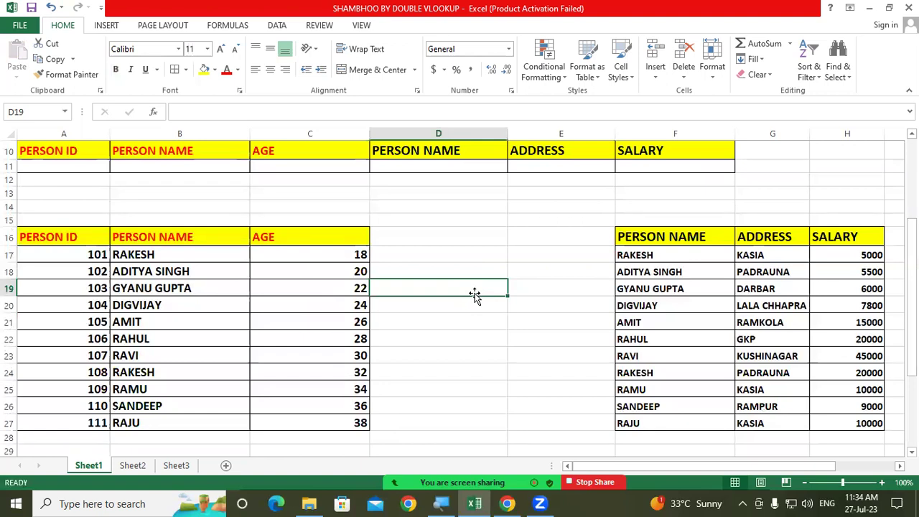
click(449, 221)
click(204, 288)
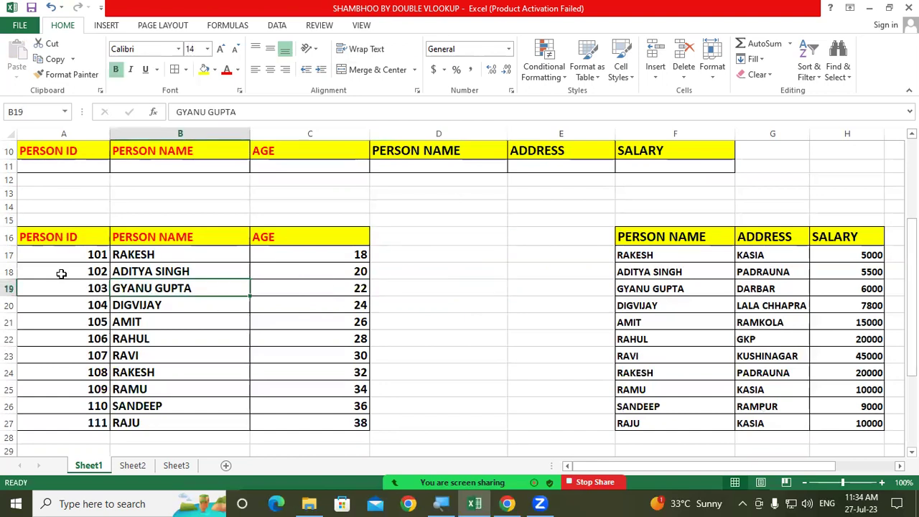
scroll(69, 280, up, 1)
Step: Copy ID 101 from A17 into the lookup row's Person ID cell A11
click(76, 291)
right_click(77, 291)
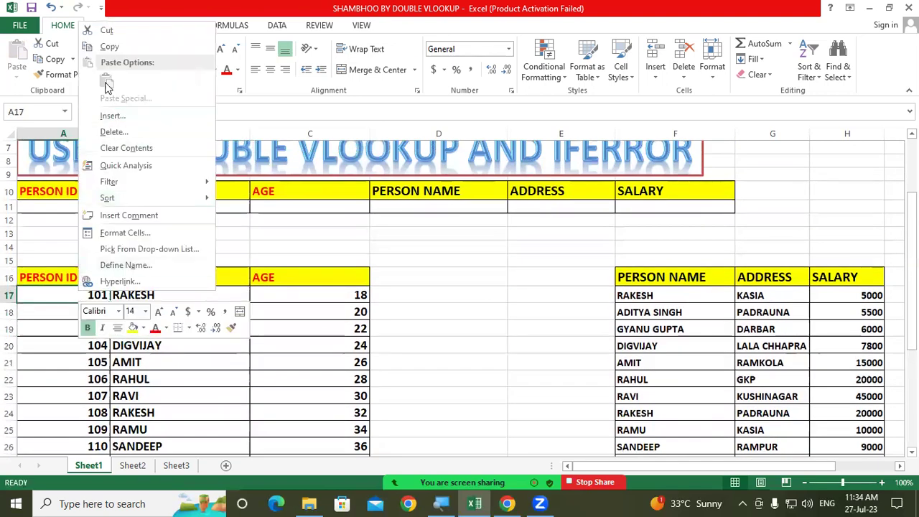
click(110, 46)
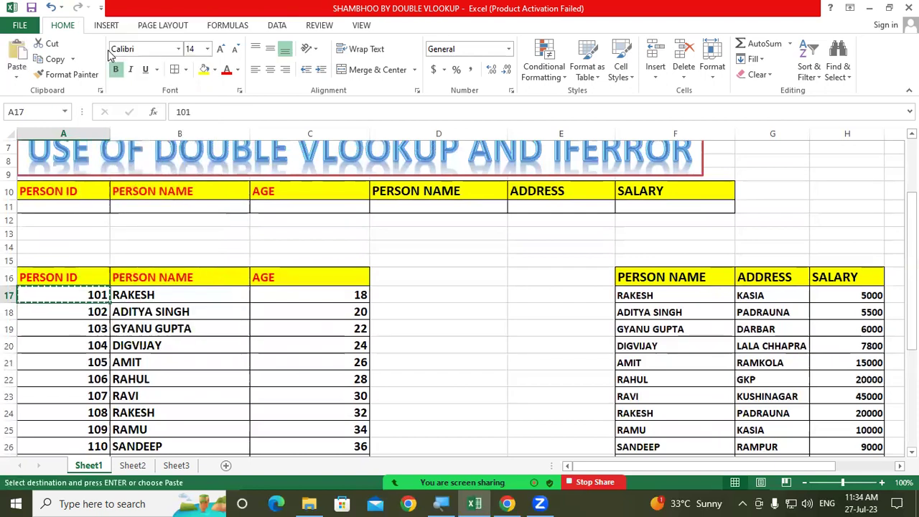
click(65, 208)
right_click(67, 206)
click(94, 265)
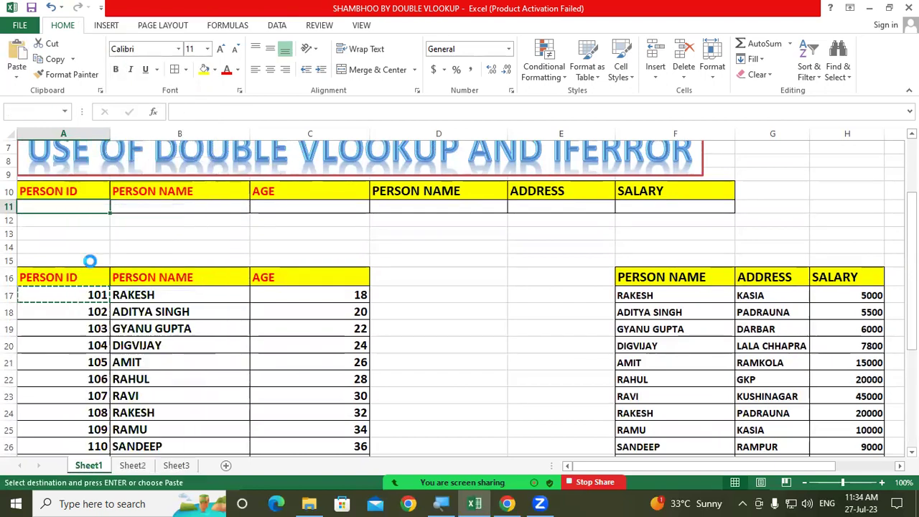
click(130, 243)
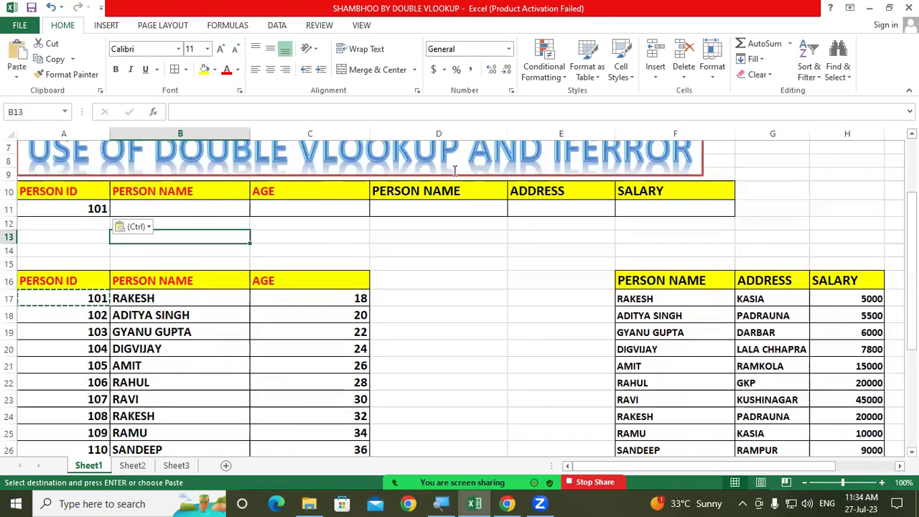
click(451, 135)
Step: Delete the extra column D so ADDRESS and SALARY move to D10 and E10
click(656, 52)
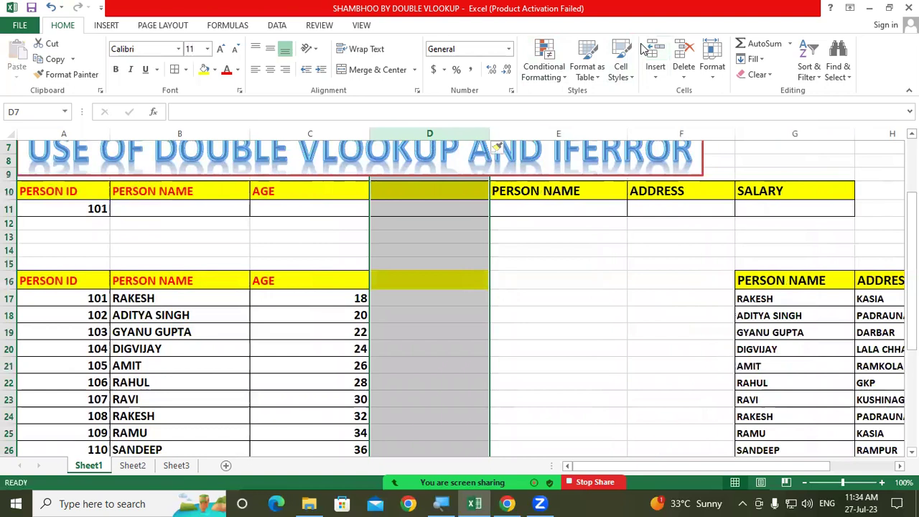
click(684, 52)
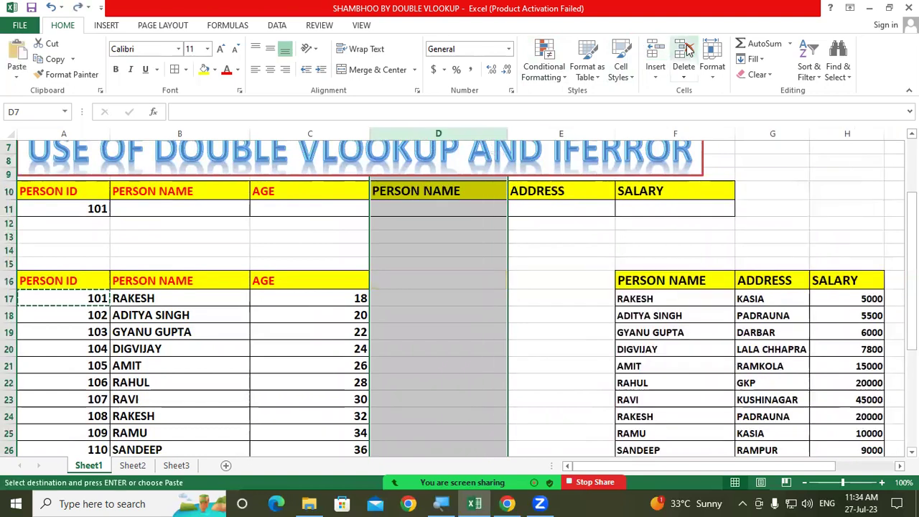
click(683, 51)
click(417, 193)
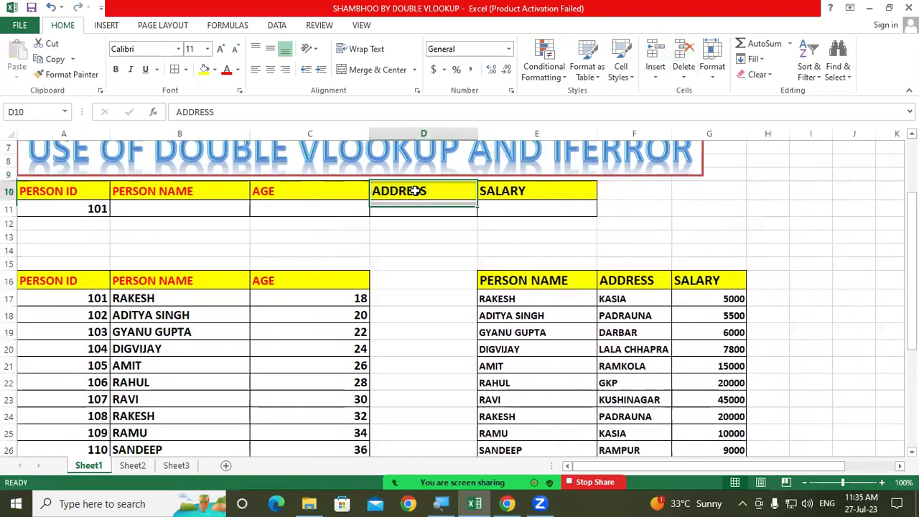
click(501, 191)
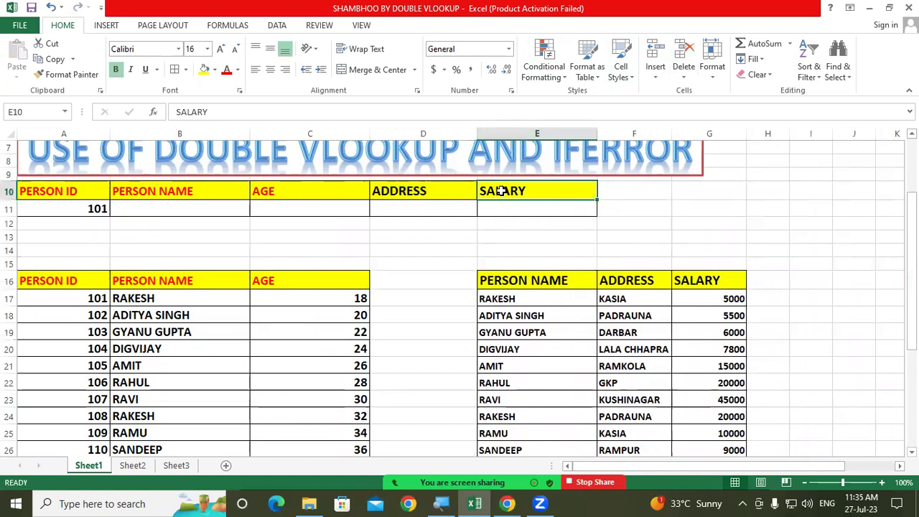
click(65, 208)
click(184, 207)
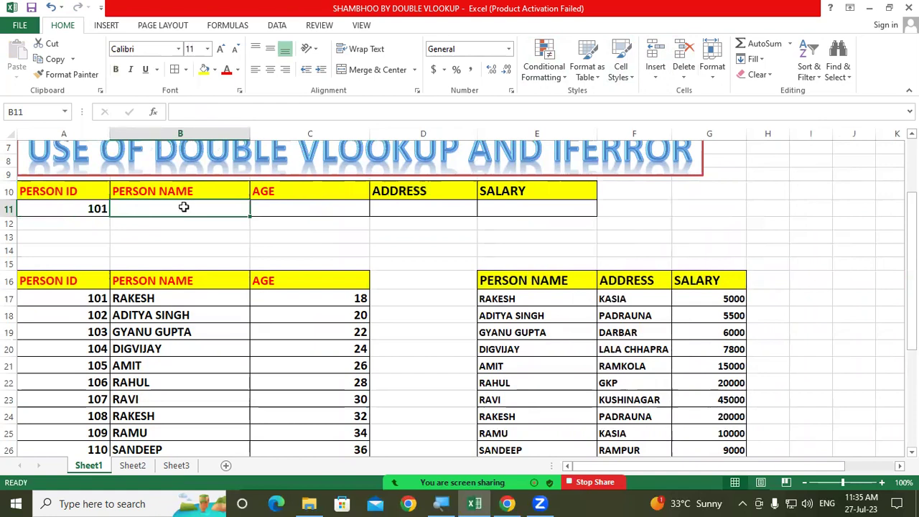
Step: Enter =VLOOKUP(A11,A16:C27,2,0) in B11 so it returns RAKESH for ID 101
text(=vlo)
double_click(140, 226)
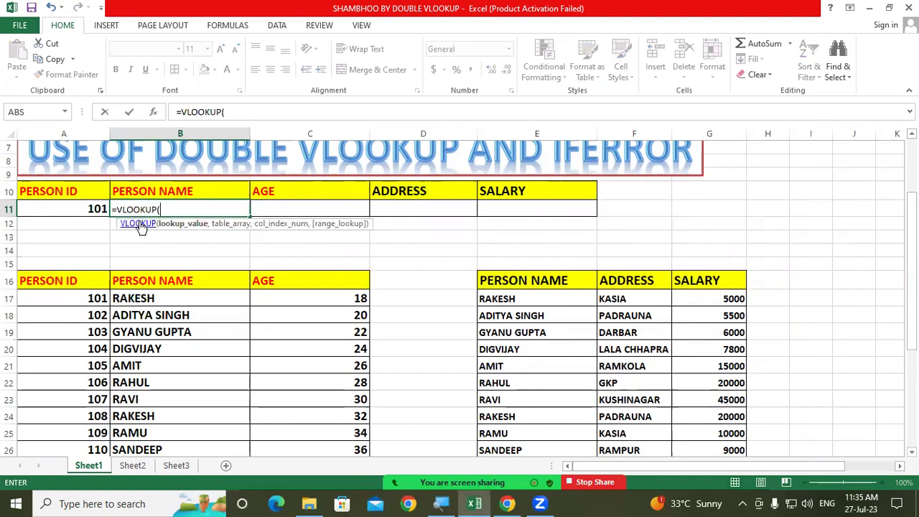
click(75, 212)
text(,)
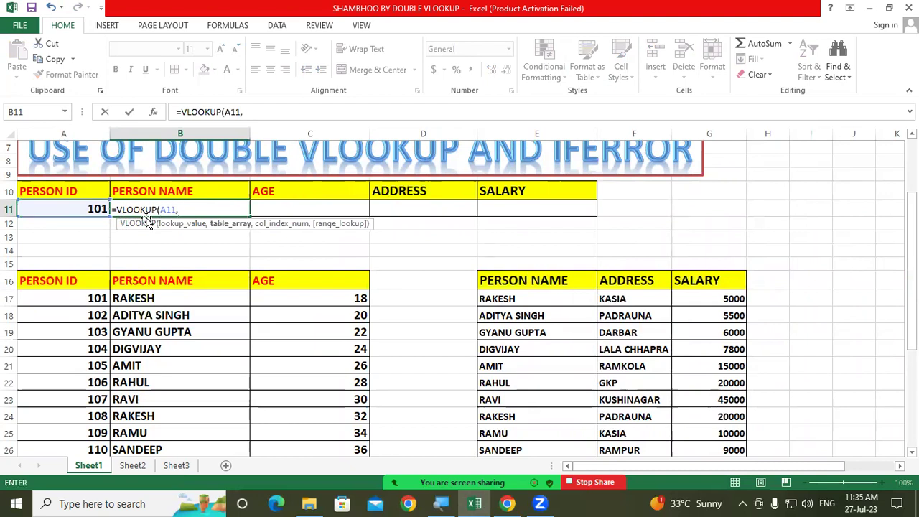
drag(89, 281, 325, 427)
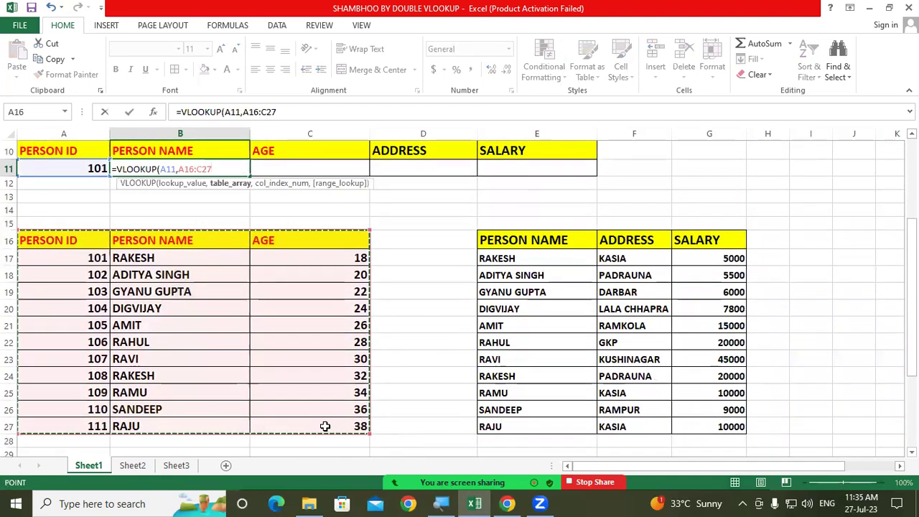
text(,)
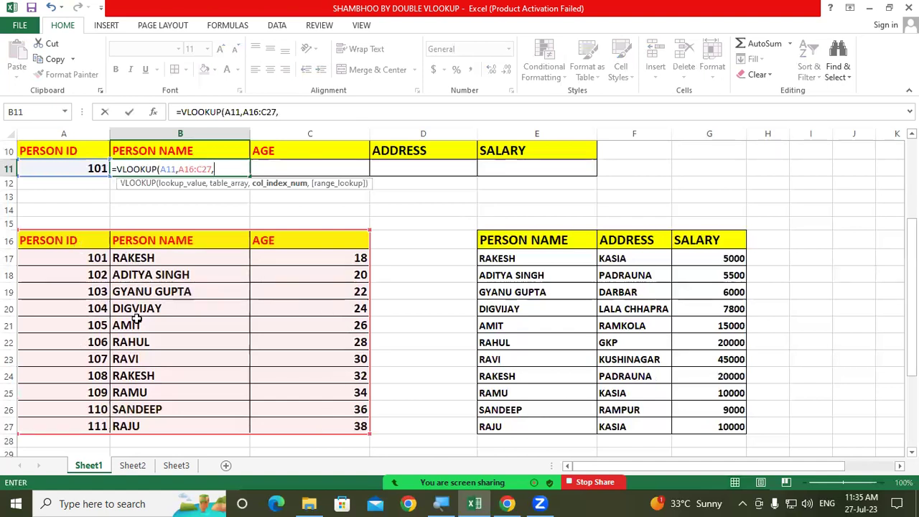
text(2,)
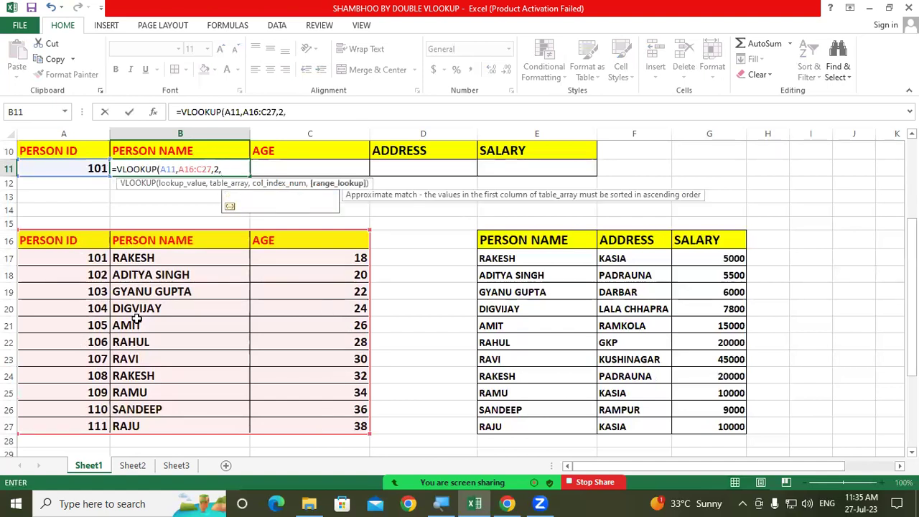
text(0))
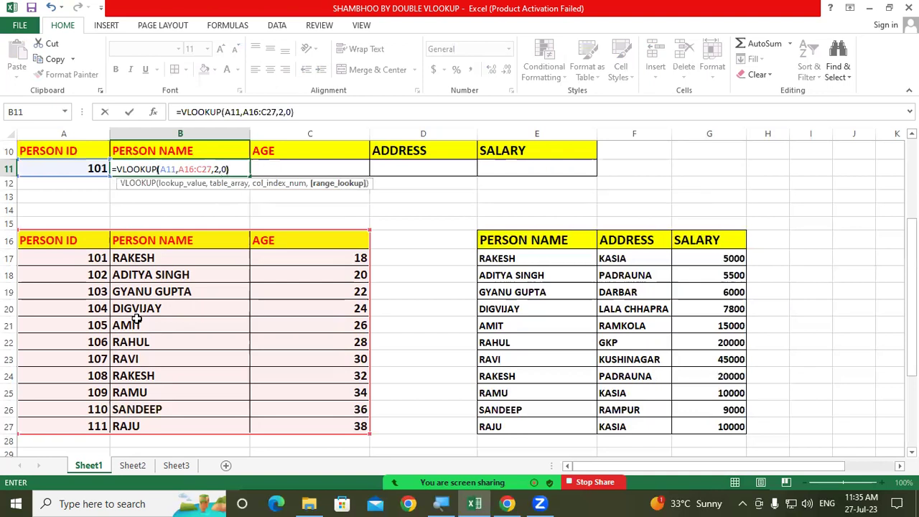
key(Return)
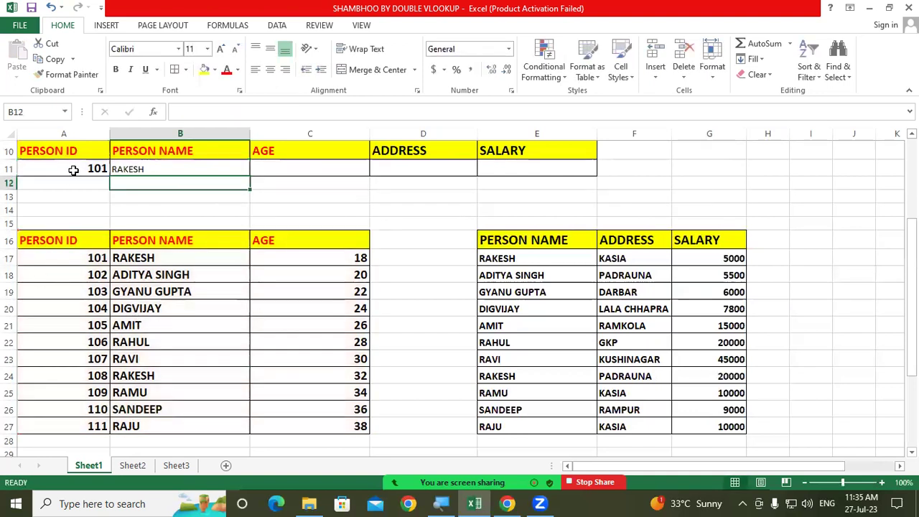
click(74, 168)
Step: Change the Person ID in A11 to 110 so the name shows SANDEEP
click(151, 170)
click(80, 168)
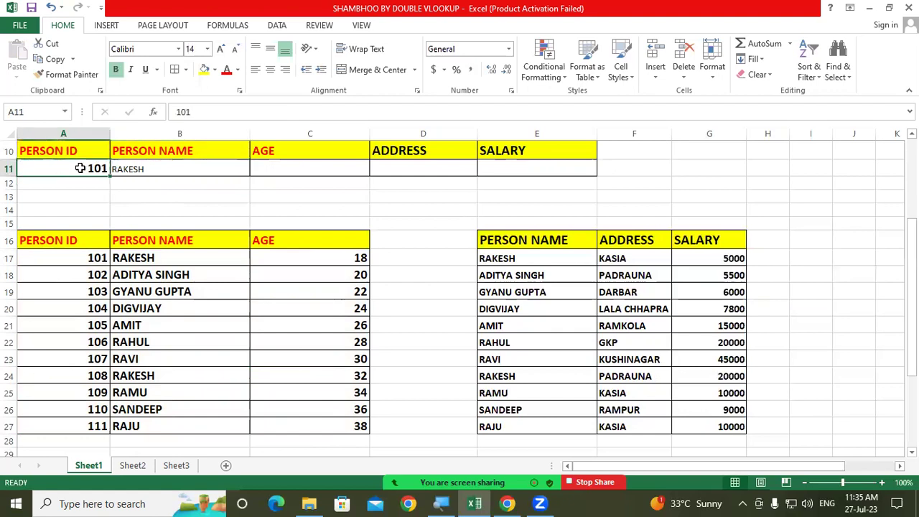
text(11)
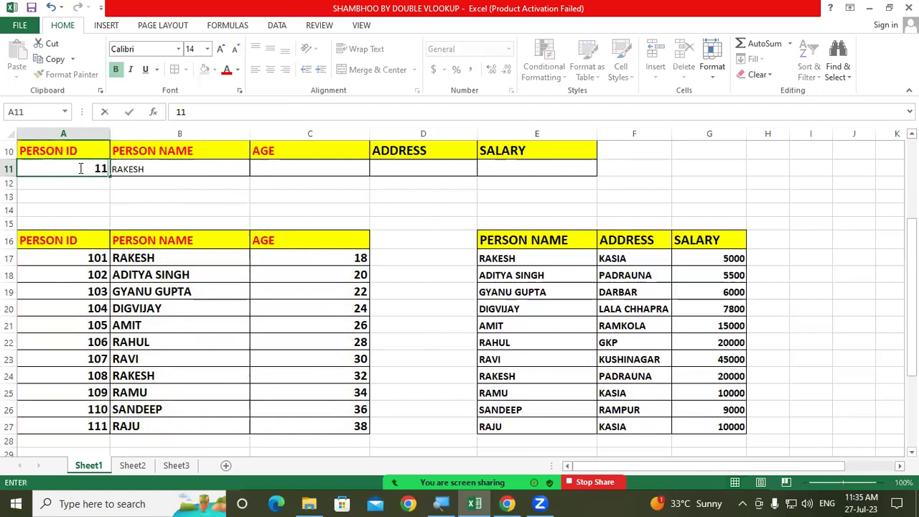
text(0)
key(Return)
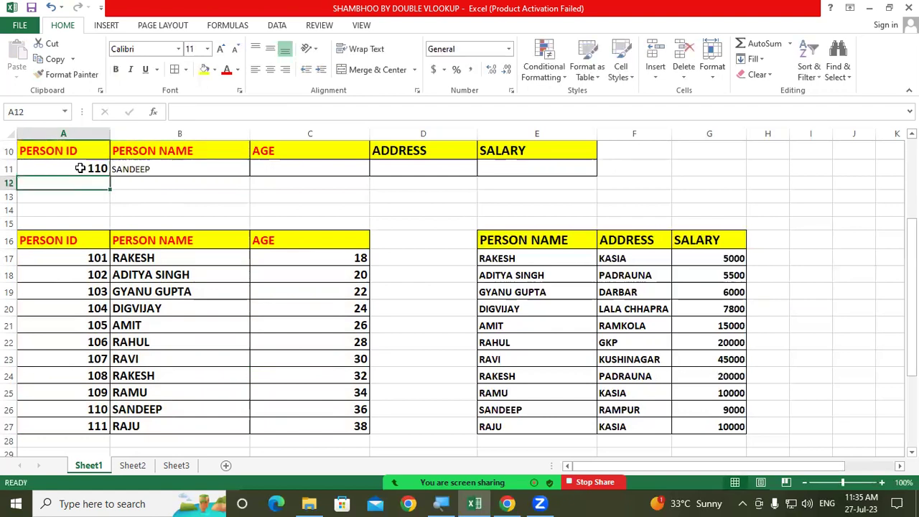
click(136, 405)
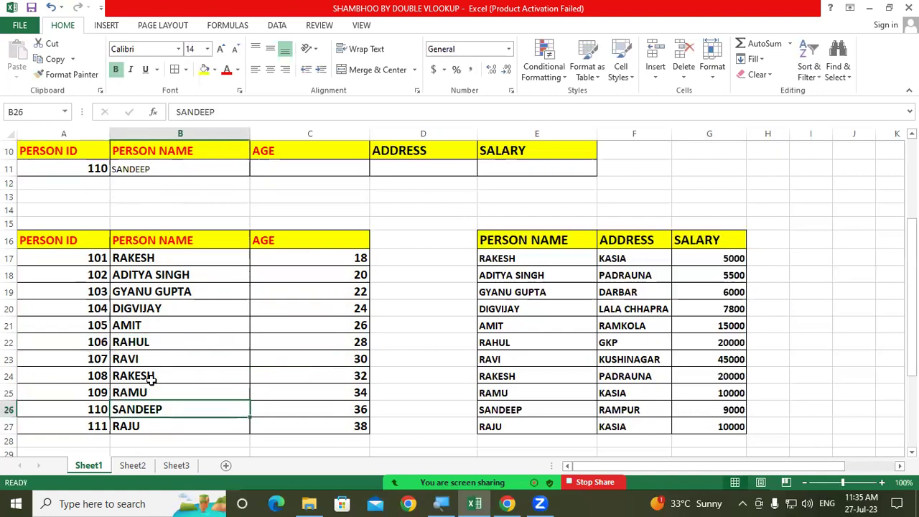
click(173, 168)
Step: Enter =VLOOKUP(A11,A16:C27,3,0) in C11 to return age 36
click(278, 168)
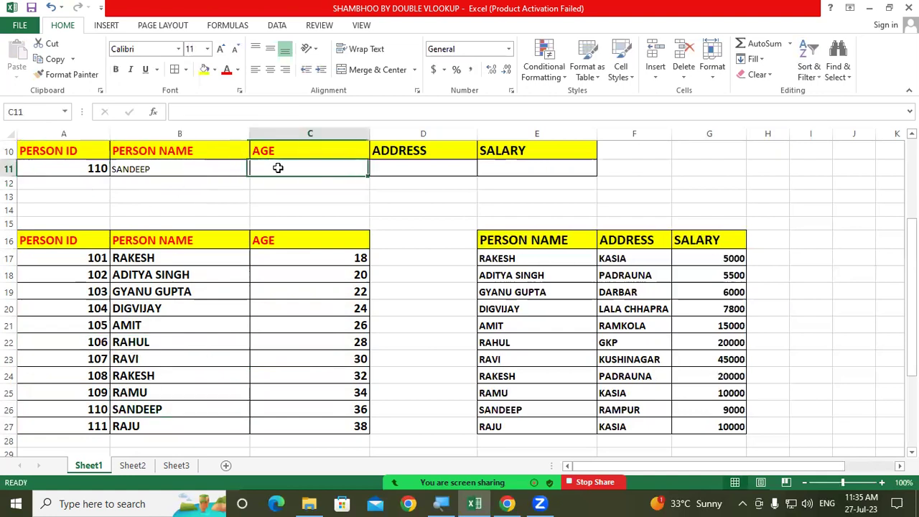
text(=)
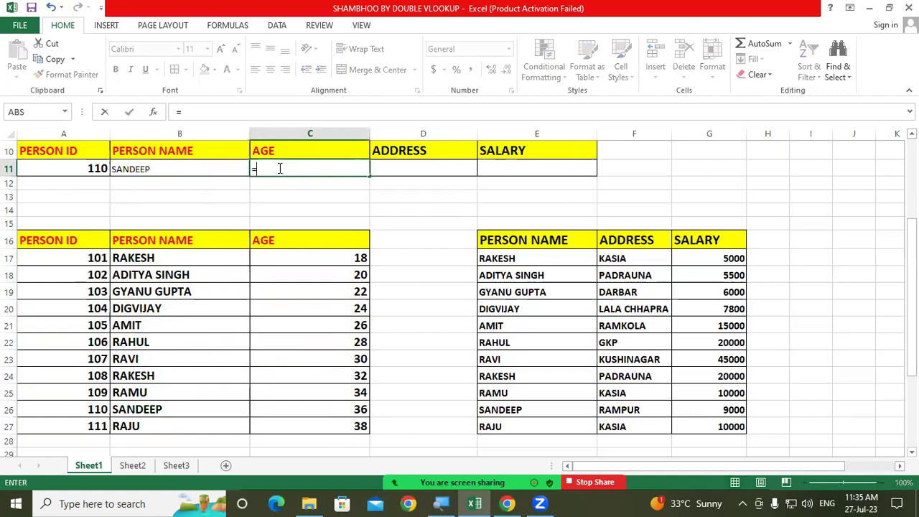
text(vlo)
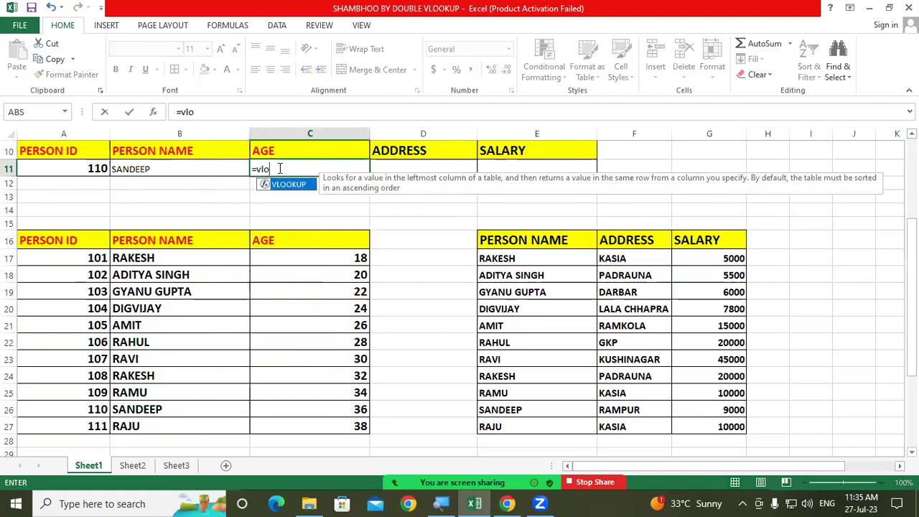
double_click(294, 184)
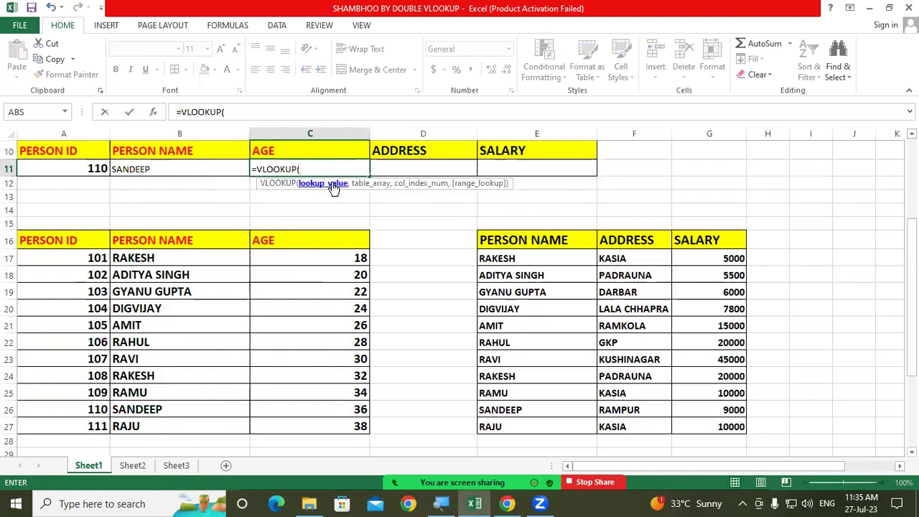
click(46, 168)
text(,)
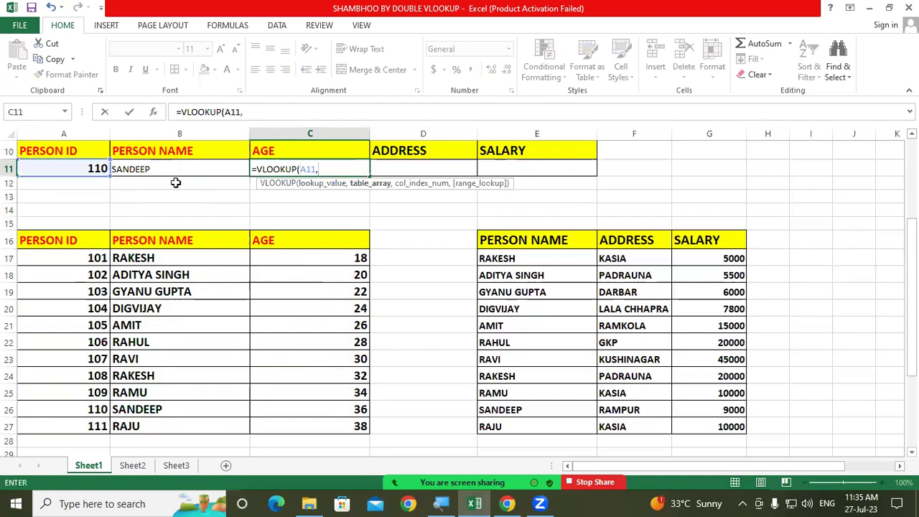
mouse_move(88, 239)
mouse_down()
mouse_move(296, 350)
mouse_move(320, 419)
mouse_up()
text(,3,0)
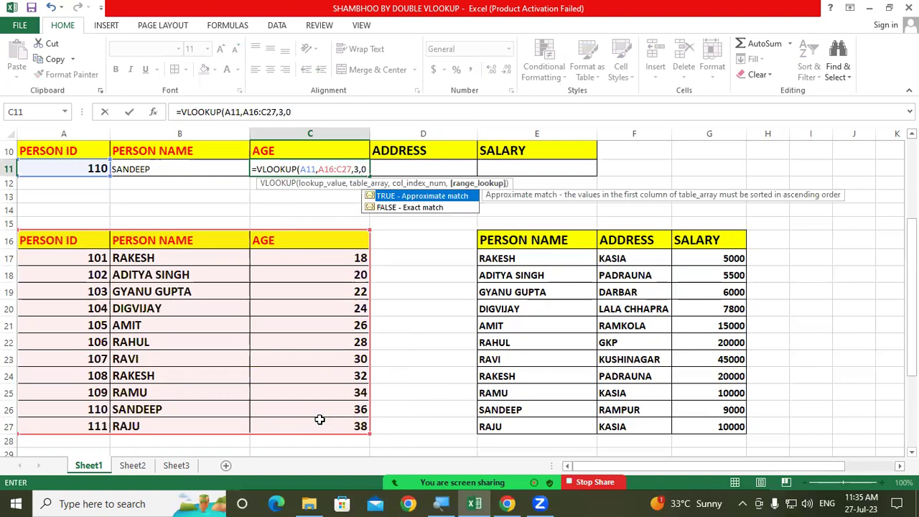
text())
key(Return)
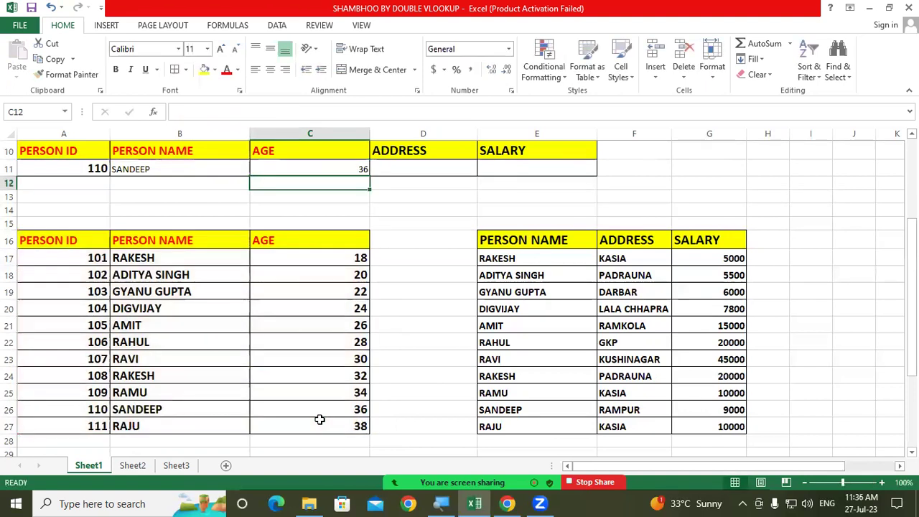
Step: Make the name and age results in B11:C11 bold and larger
drag(192, 170, 318, 170)
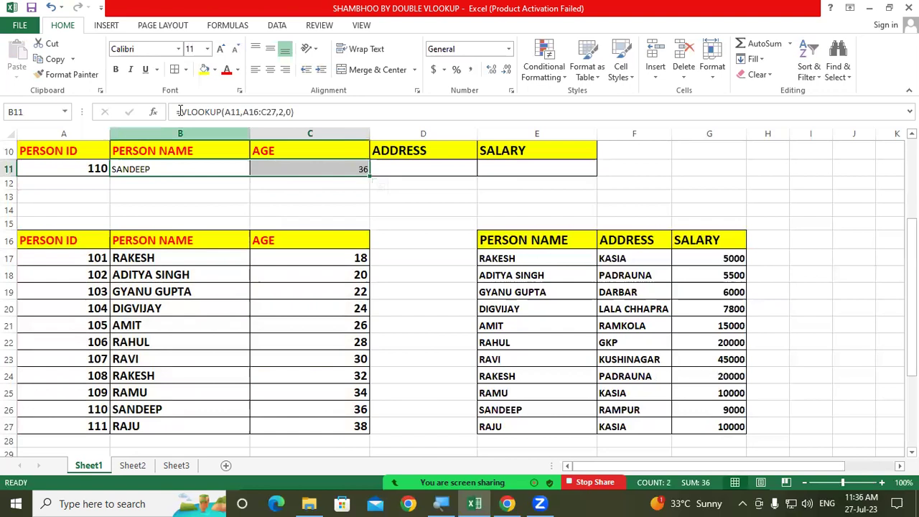
click(118, 73)
click(221, 50)
click(402, 192)
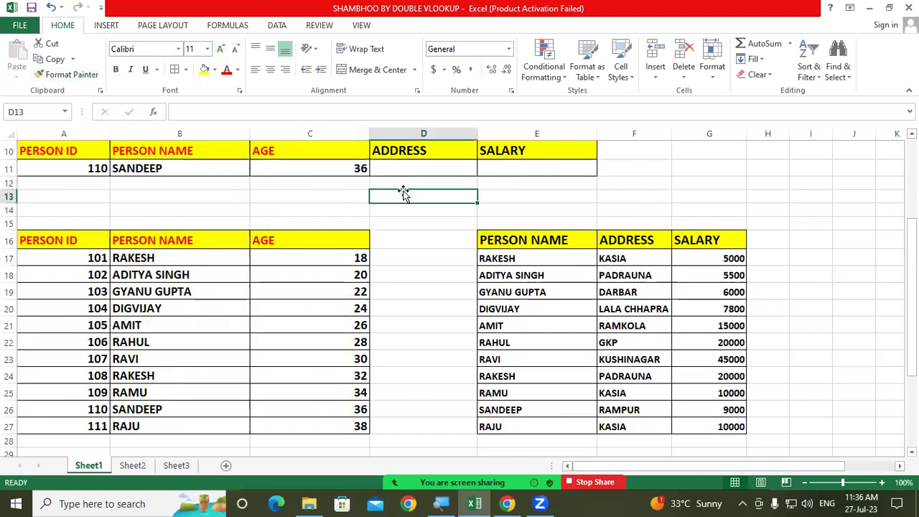
click(71, 259)
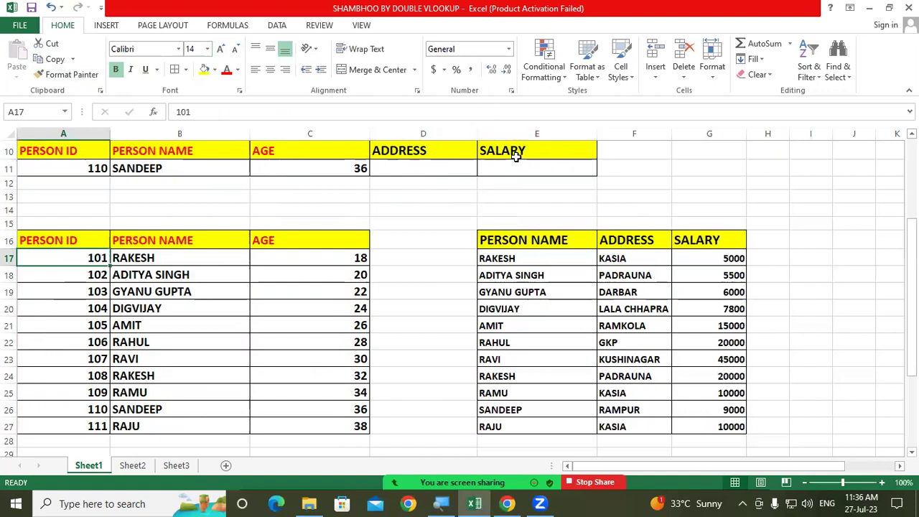
click(403, 192)
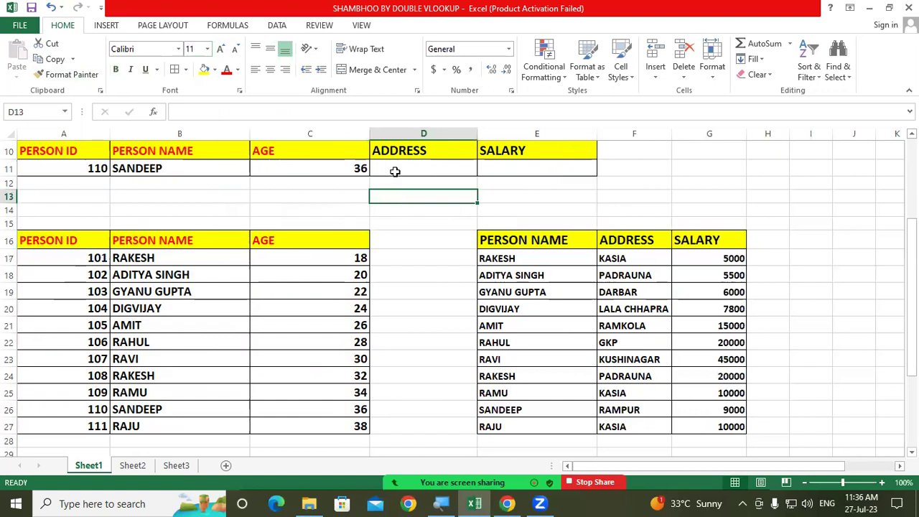
Step: Enter =VLOOKUP(A11,A16:C27,2,0) in D11, which returns SANDEEP
click(395, 170)
text(=)
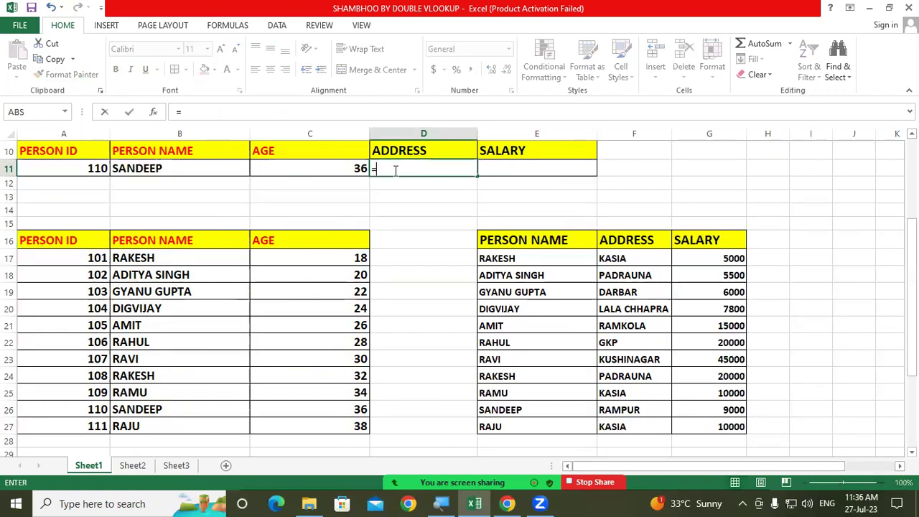
text(vlo)
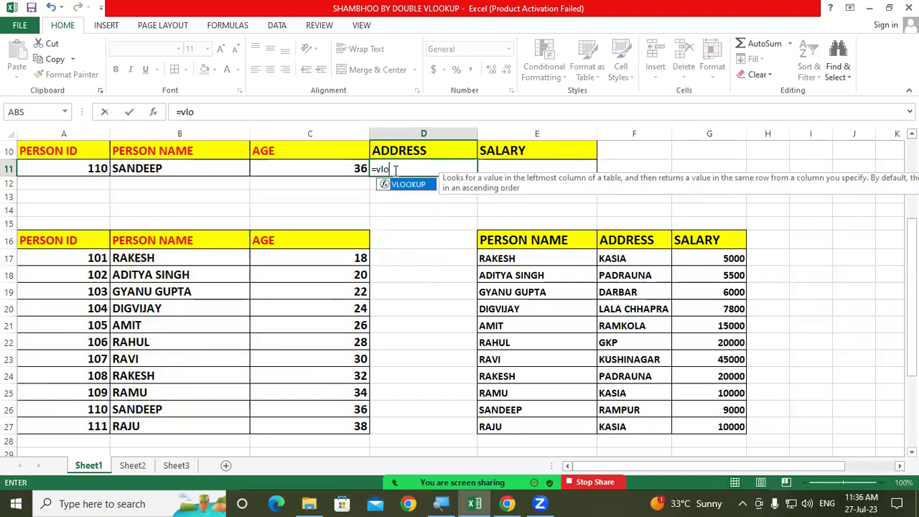
double_click(415, 185)
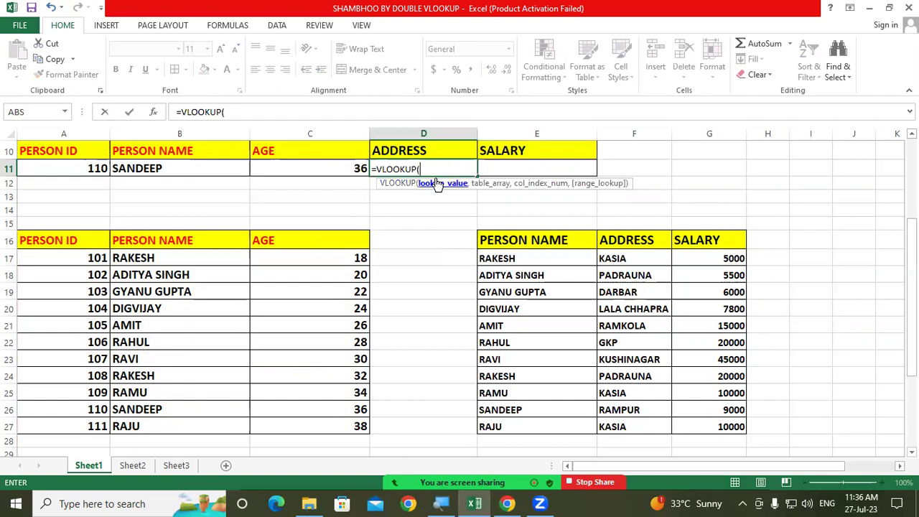
click(86, 168)
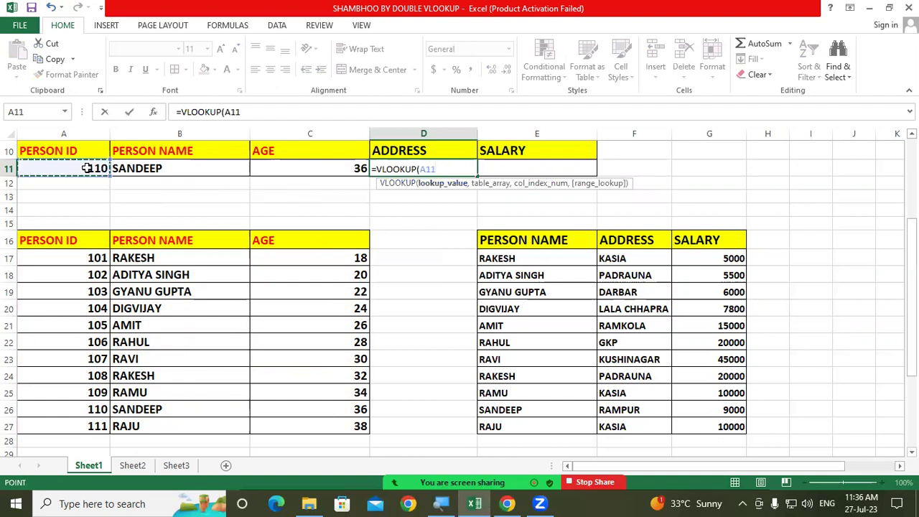
text(,)
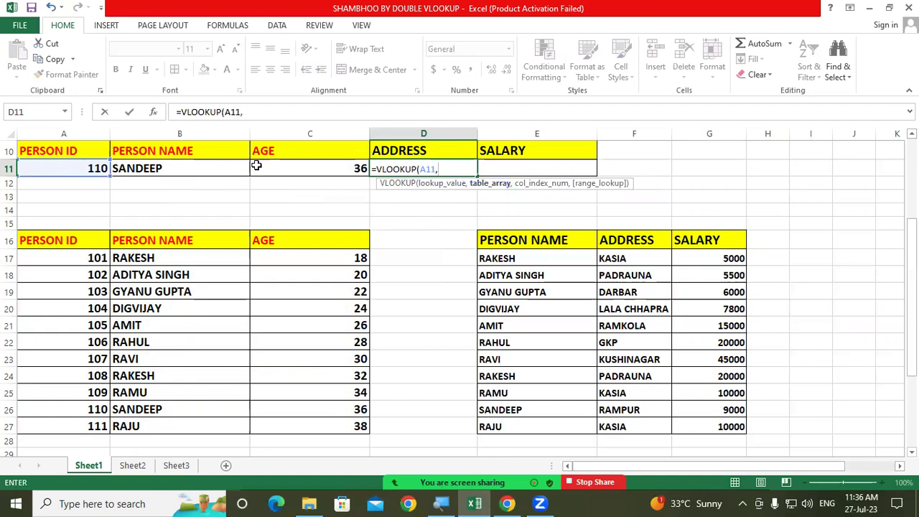
mouse_move(87, 242)
mouse_down()
mouse_move(329, 281)
mouse_move(345, 416)
mouse_up()
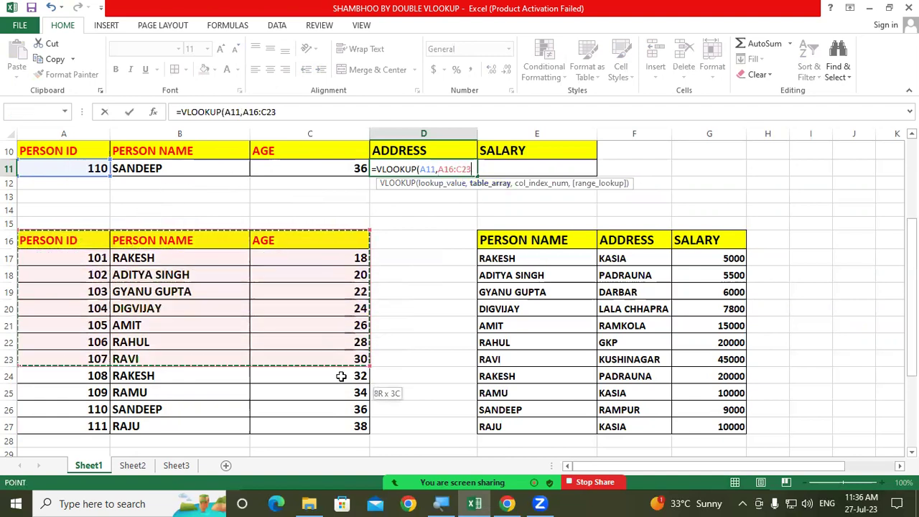
text(,2)
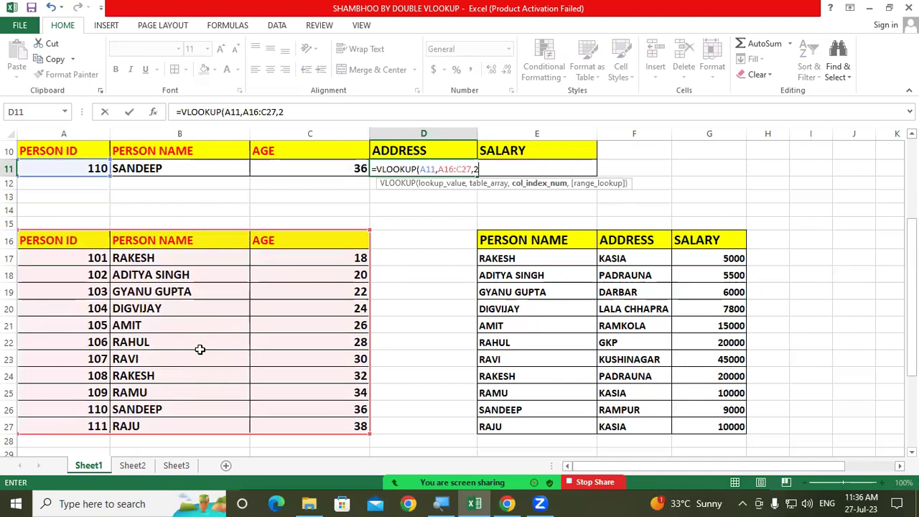
text(,0)
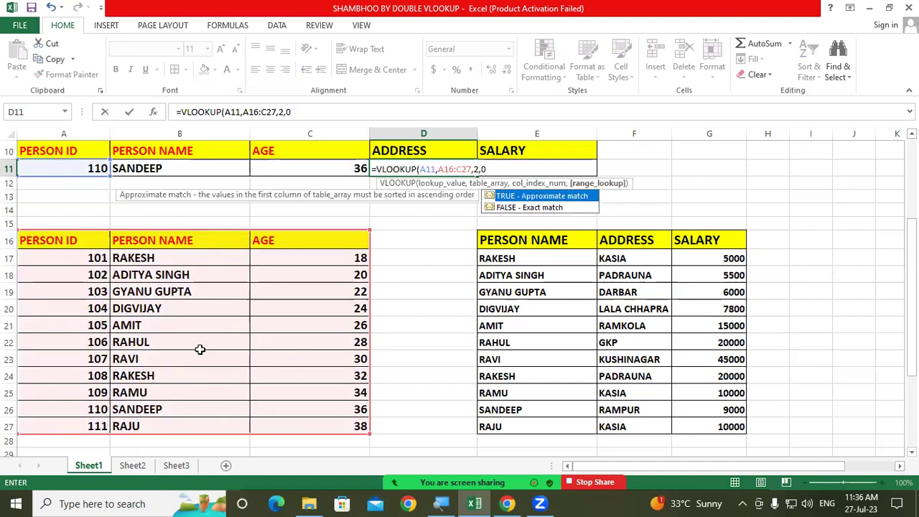
text())
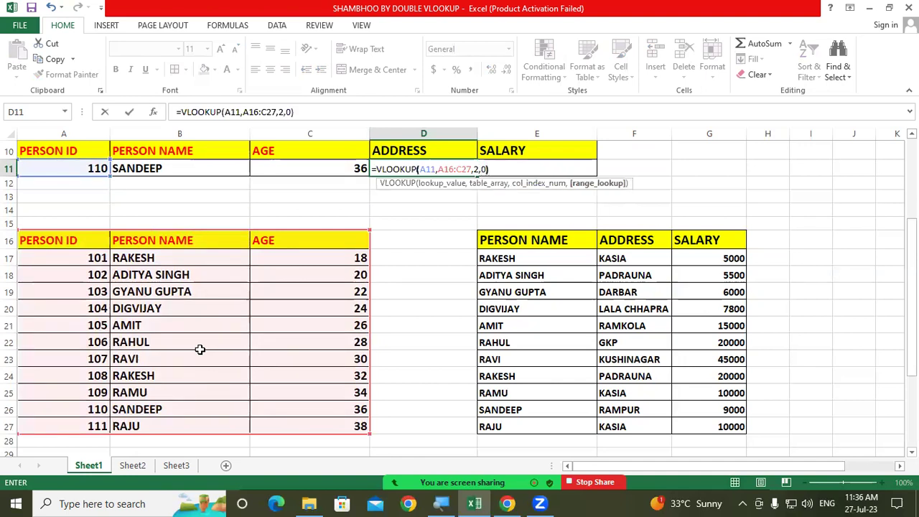
key(Return)
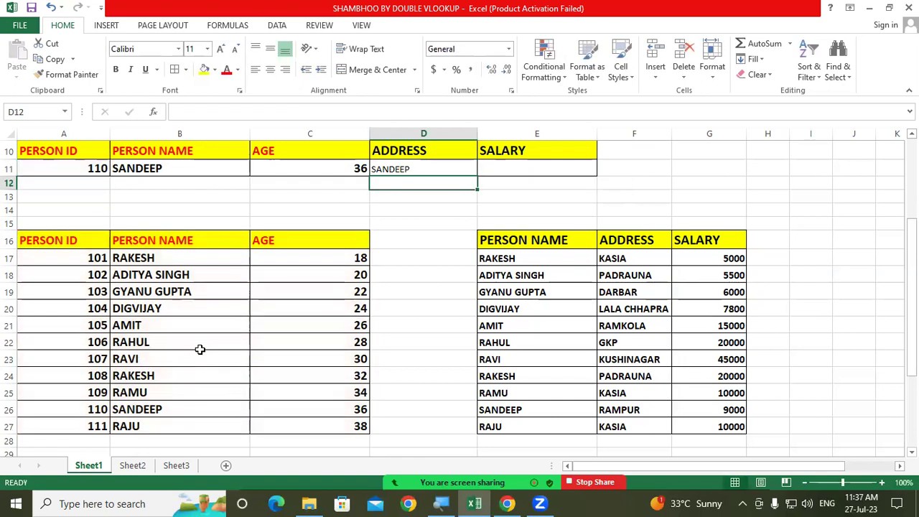
click(397, 169)
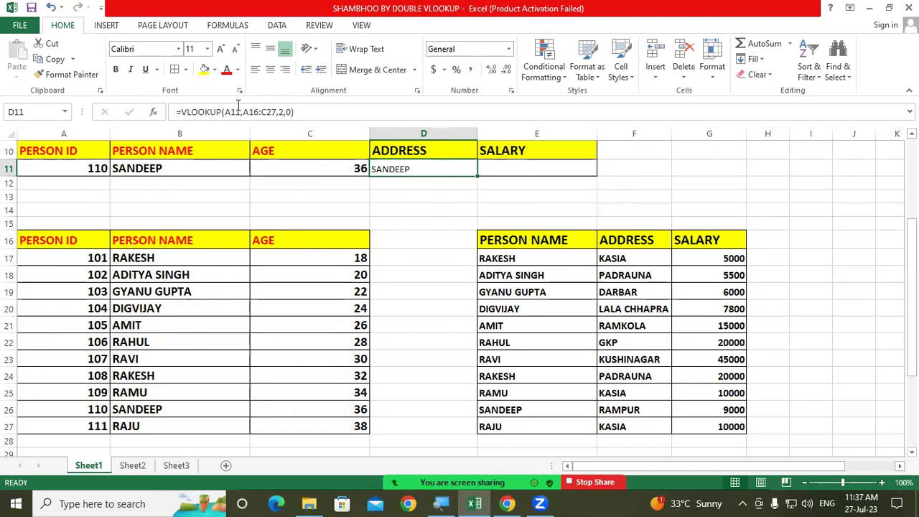
Step: Wrap D11's formula in an outer VLOOKUP on E16:G27, column 2, returning RAMPUR
double_click(396, 169)
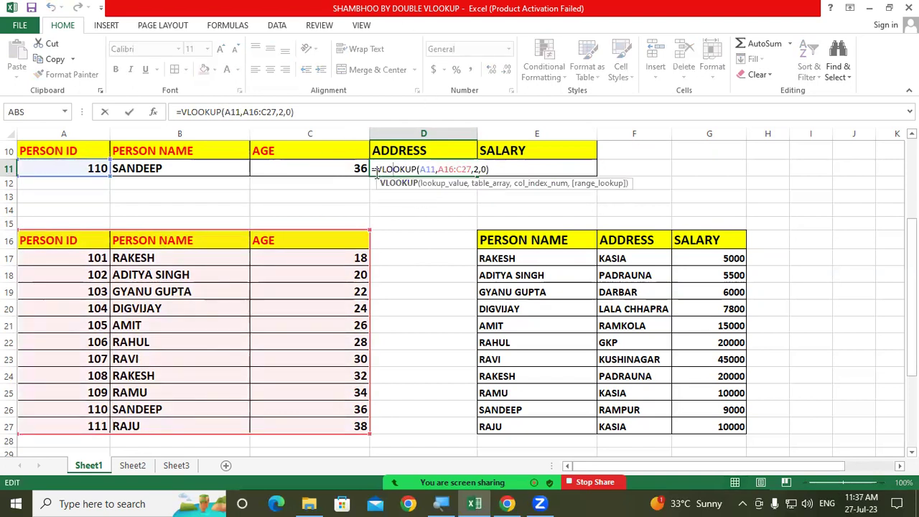
click(376, 170)
text(V)
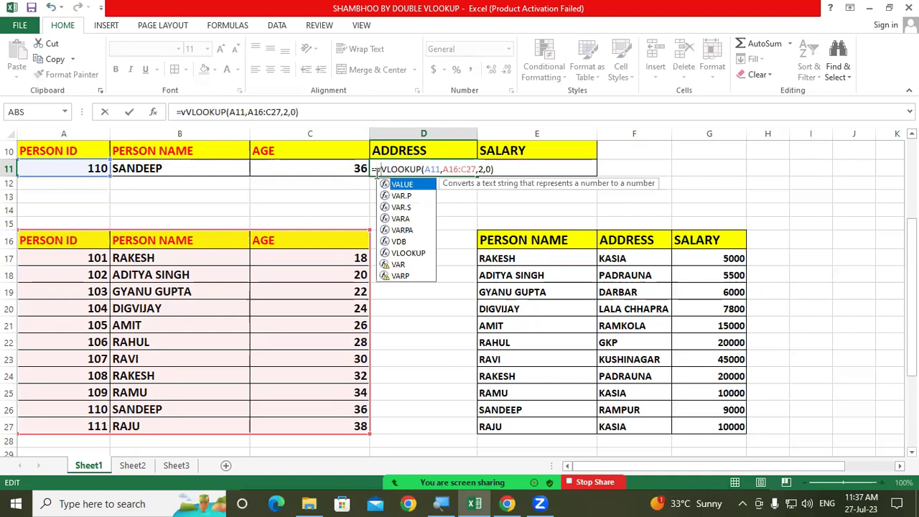
text(L)
double_click(413, 188)
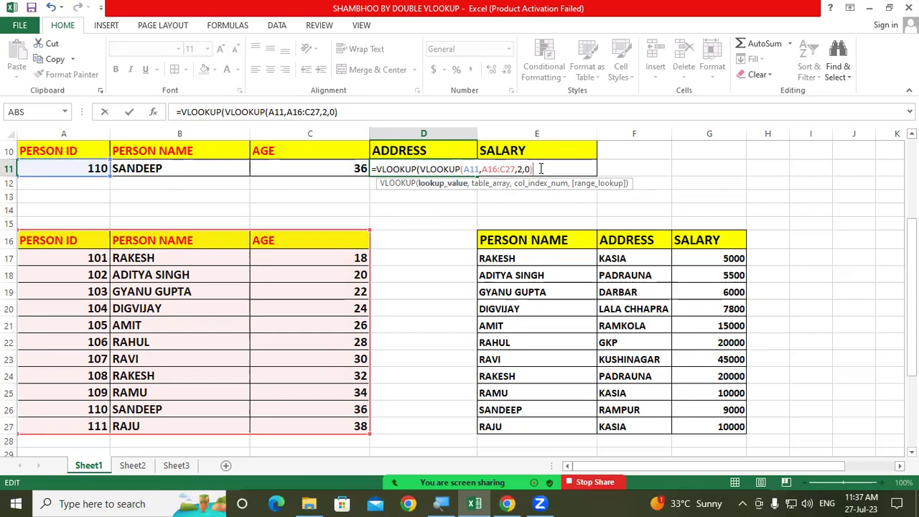
text(,)
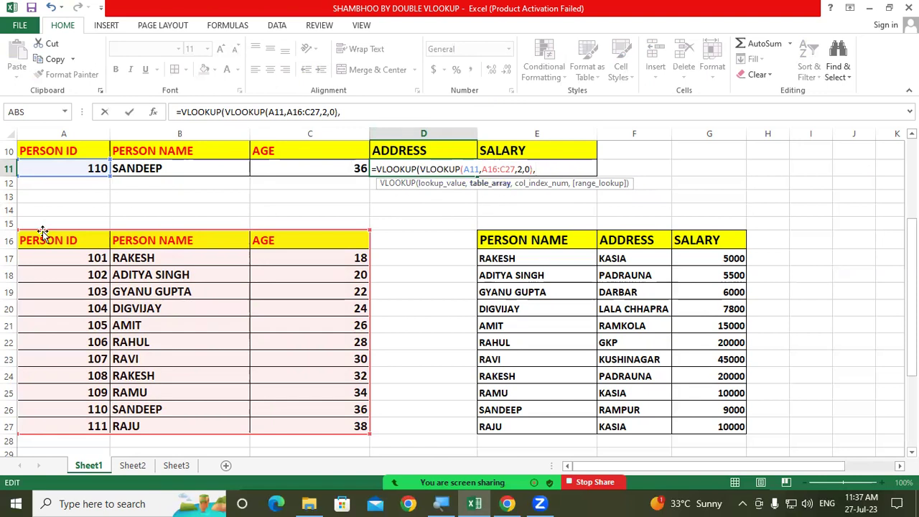
mouse_move(503, 241)
mouse_down()
mouse_move(716, 414)
mouse_move(717, 426)
mouse_up()
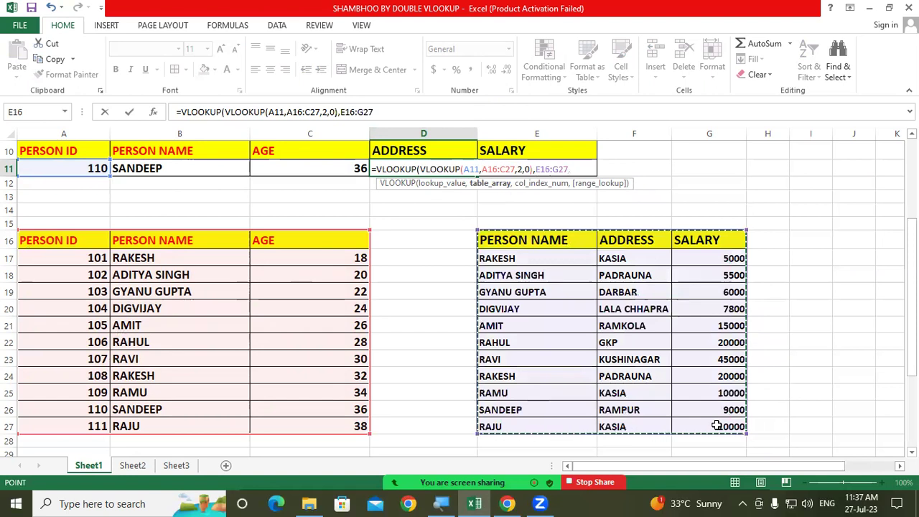
text(,2)
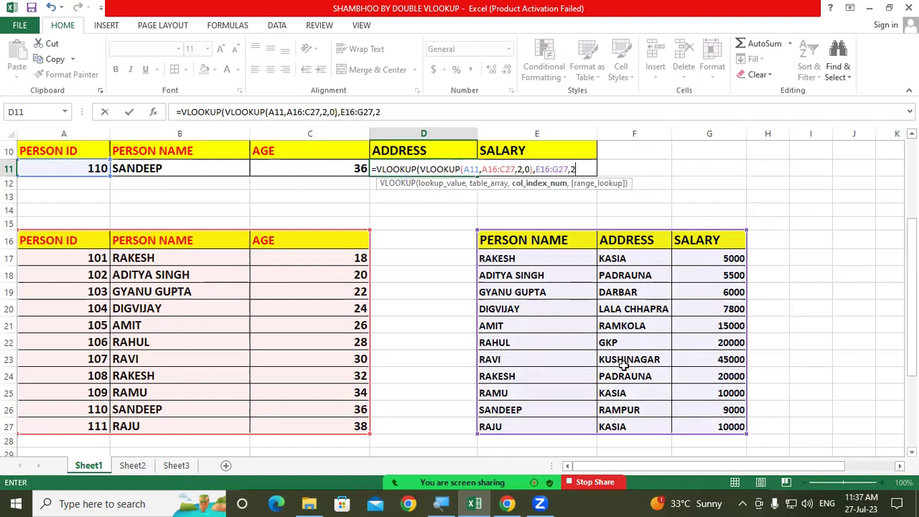
text(,0)
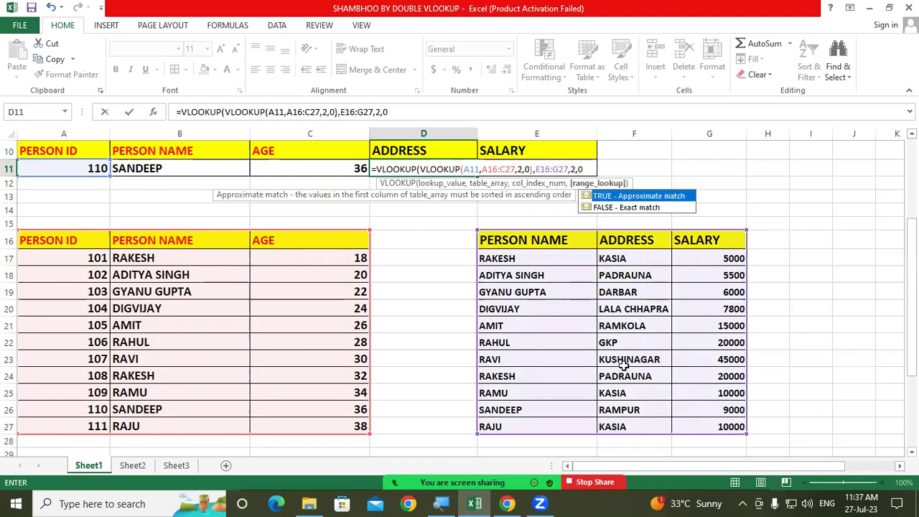
text())
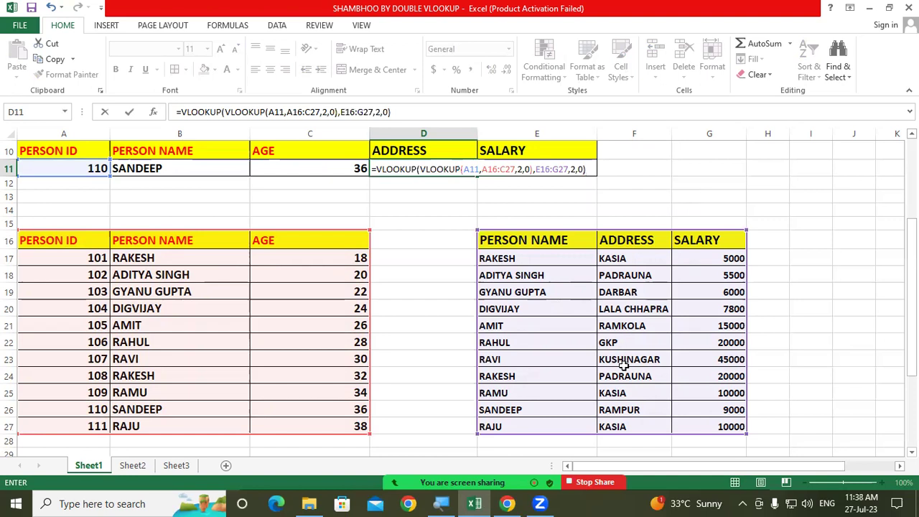
key(Return)
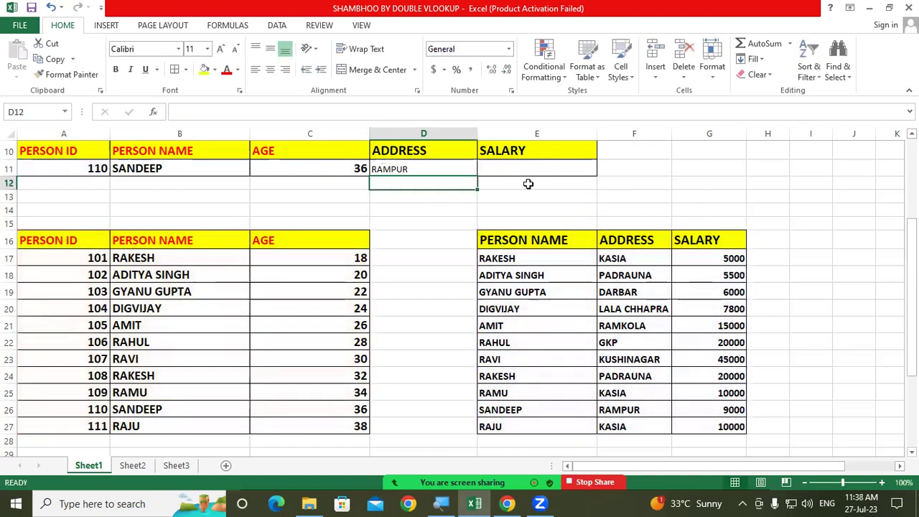
Step: Make the address result in D11 bold and two sizes larger
click(444, 169)
click(116, 69)
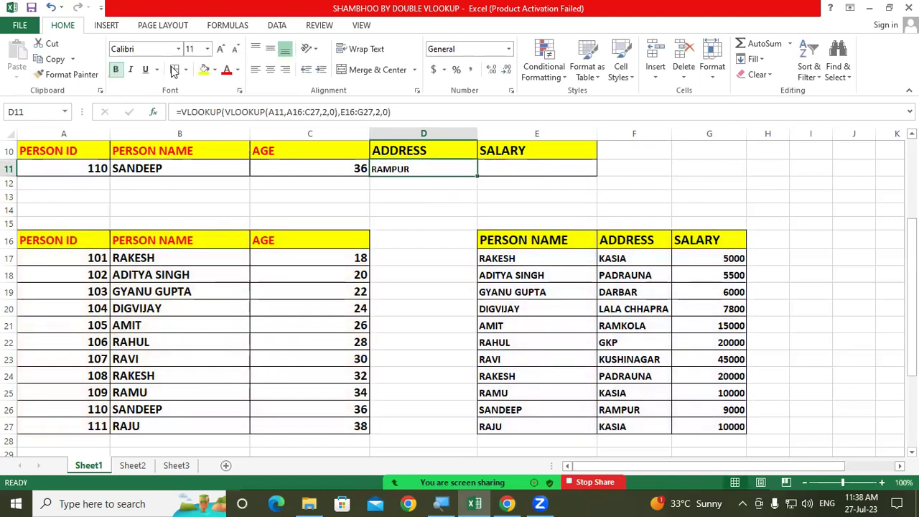
click(220, 49)
click(220, 48)
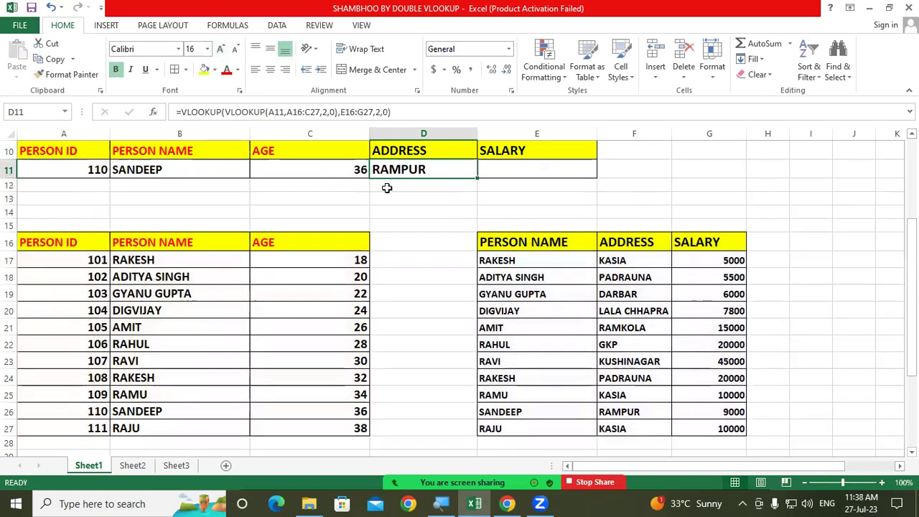
click(410, 204)
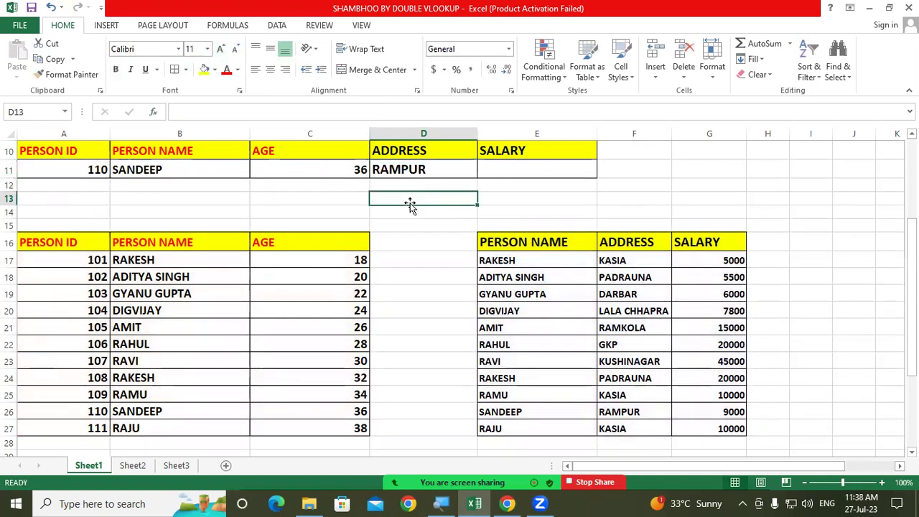
click(77, 177)
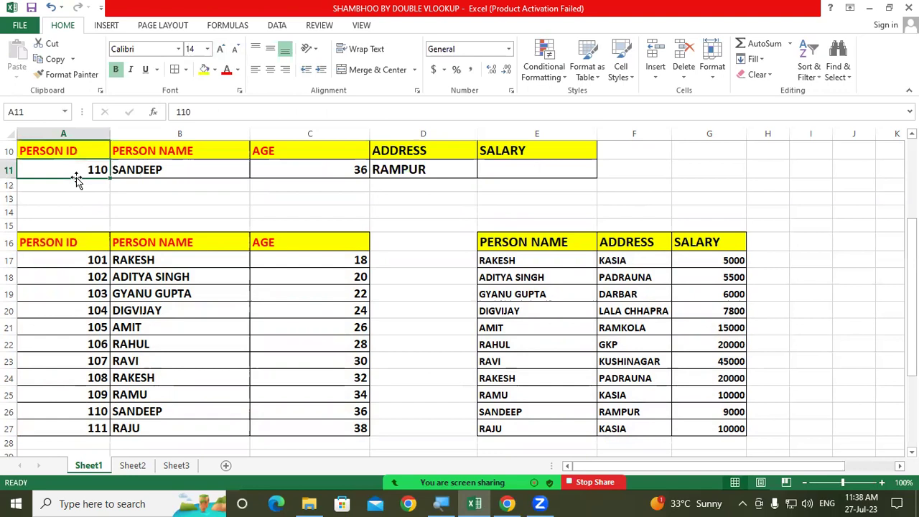
text(10)
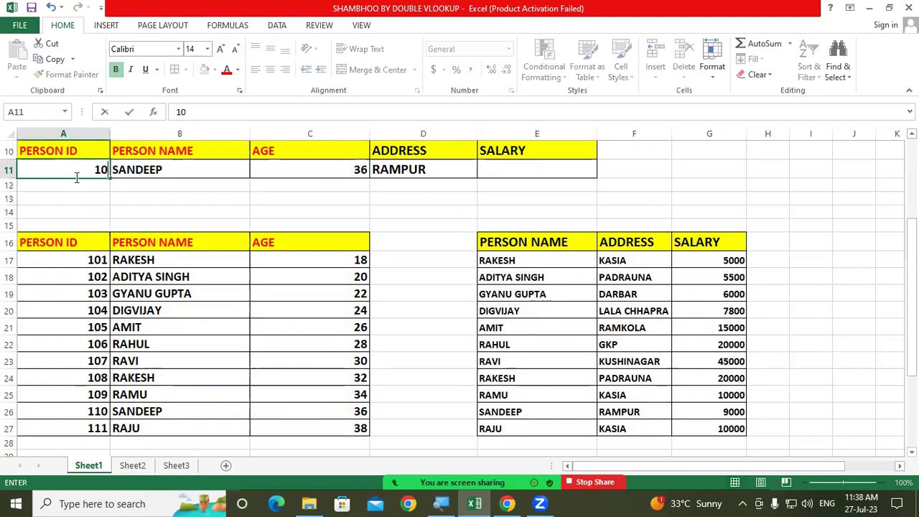
text(3)
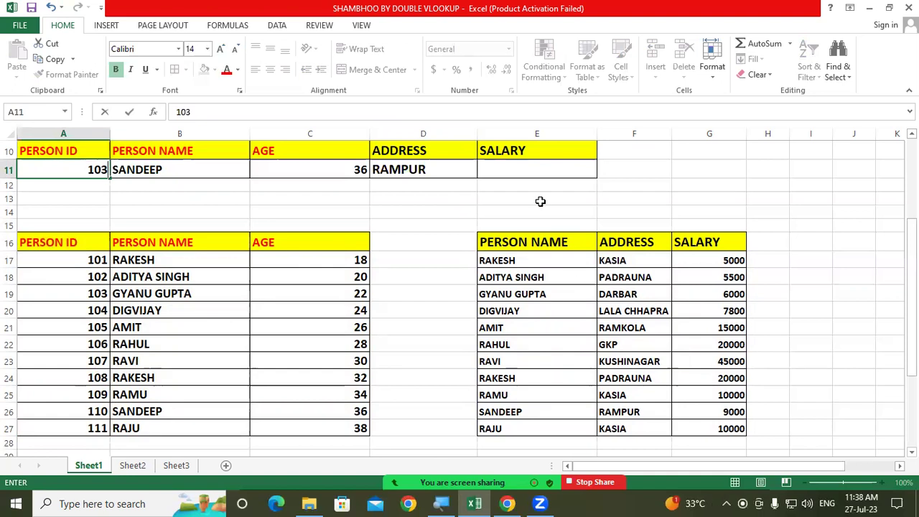
key(Return)
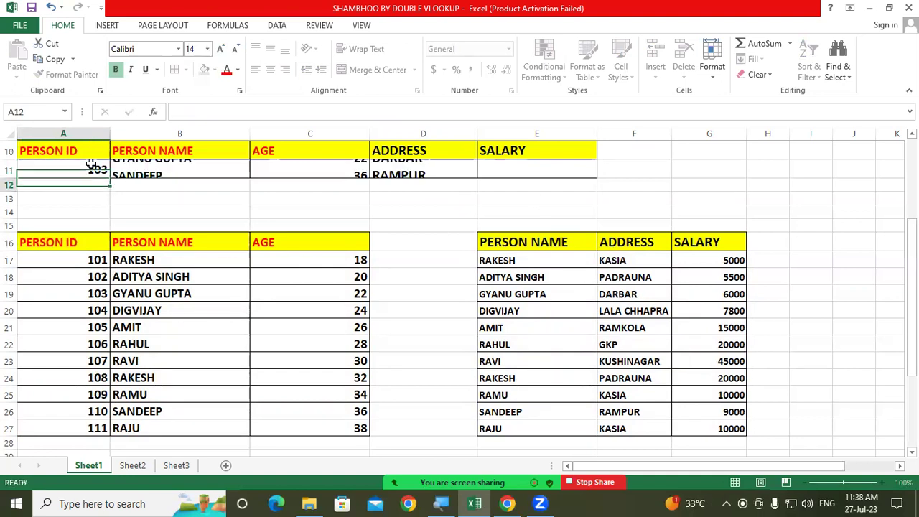
click(454, 169)
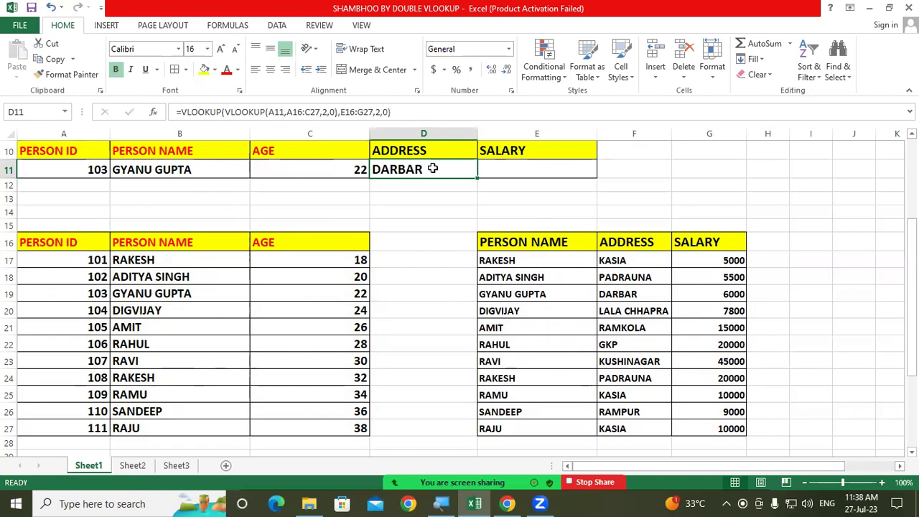
click(532, 169)
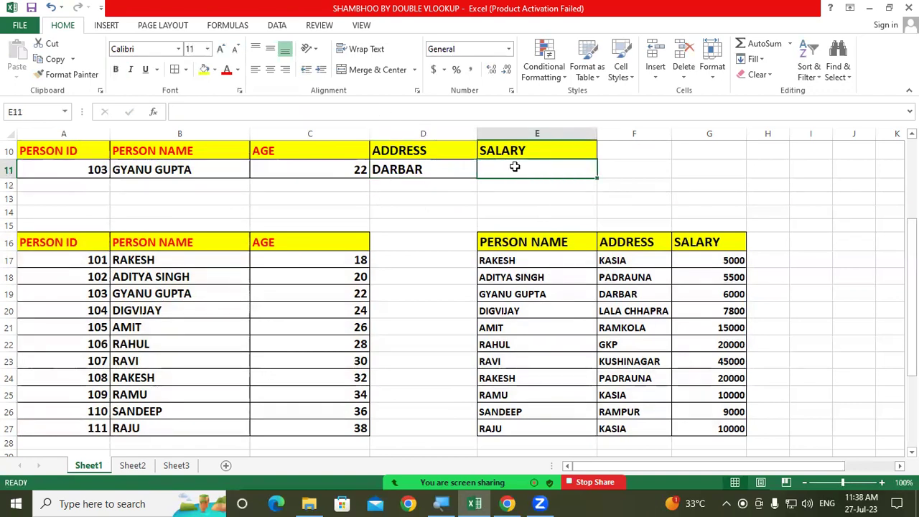
text(=)
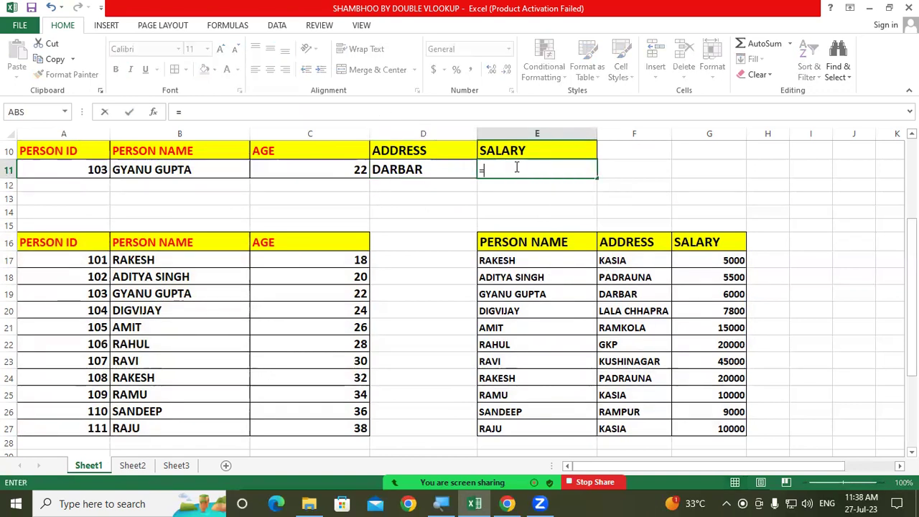
text(vlo)
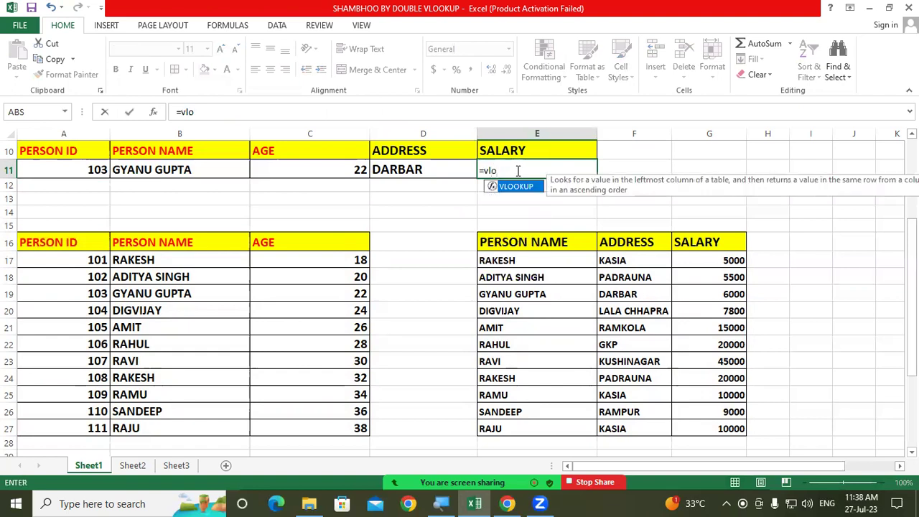
double_click(521, 187)
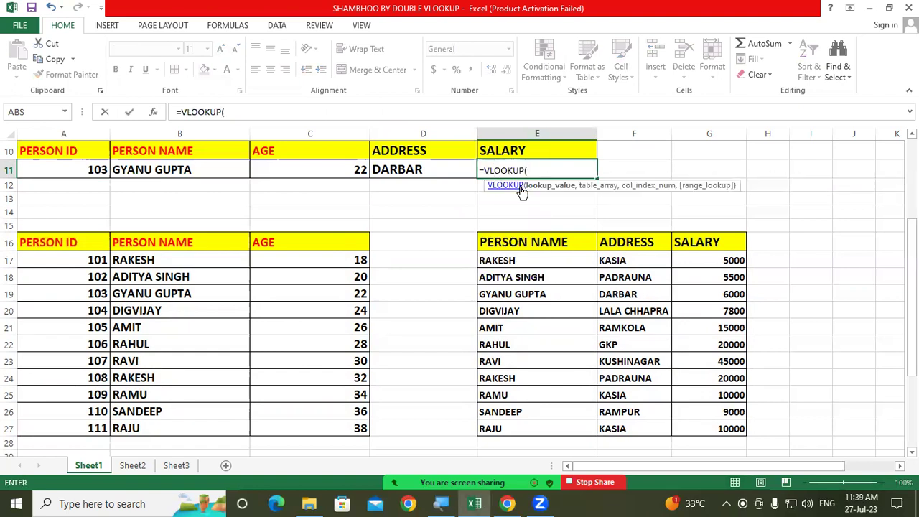
click(93, 169)
text(,)
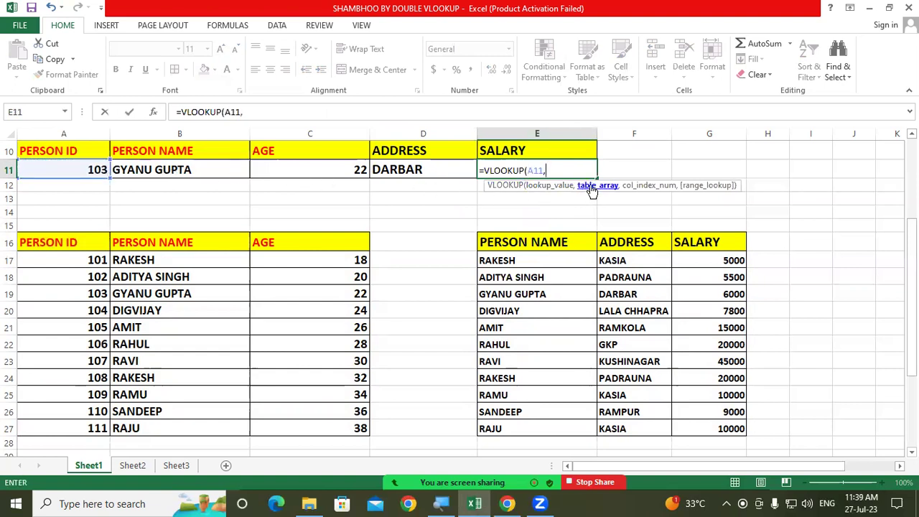
drag(79, 243, 344, 428)
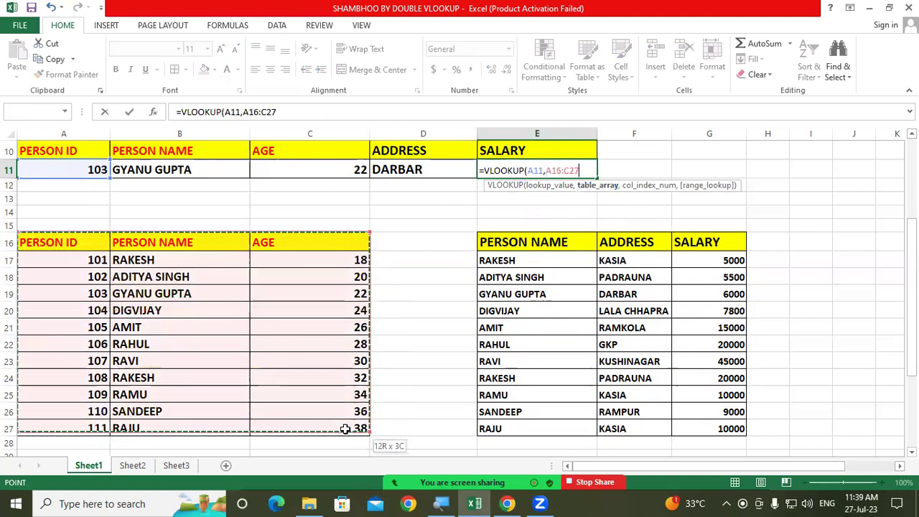
text(,)
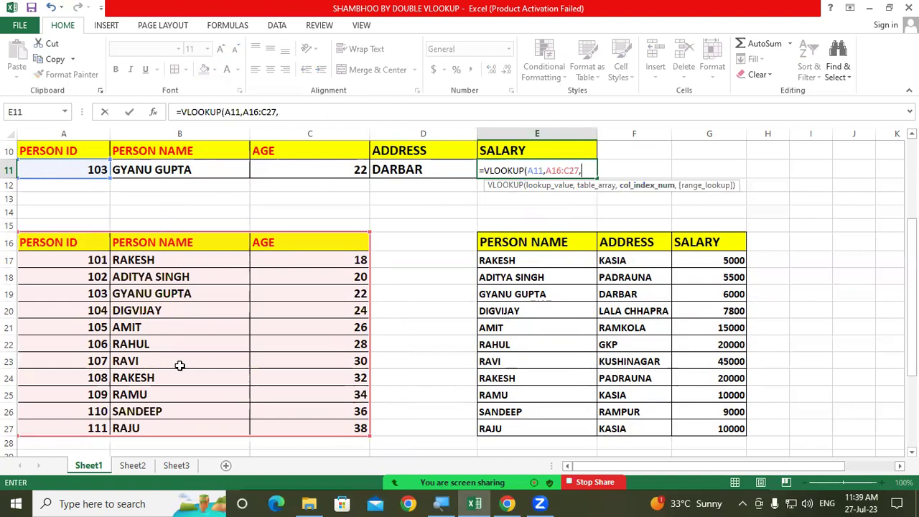
text(2)
text(,0)
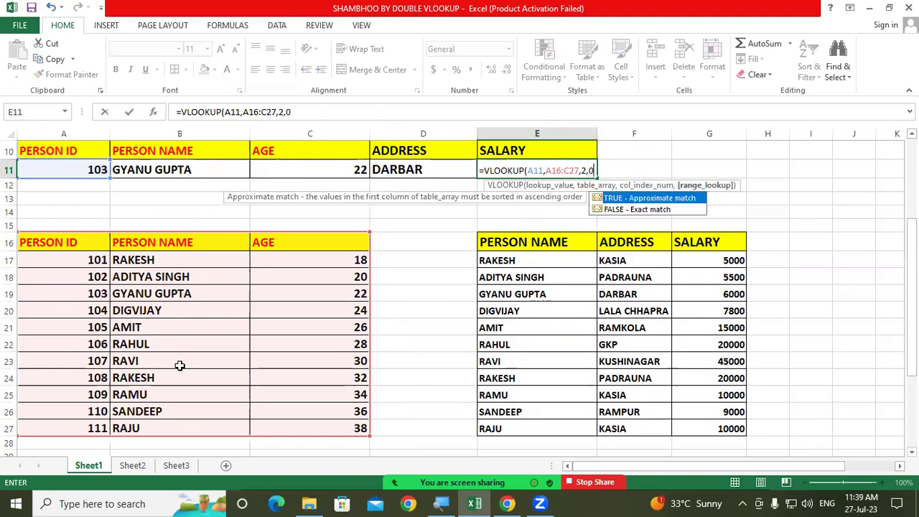
text())
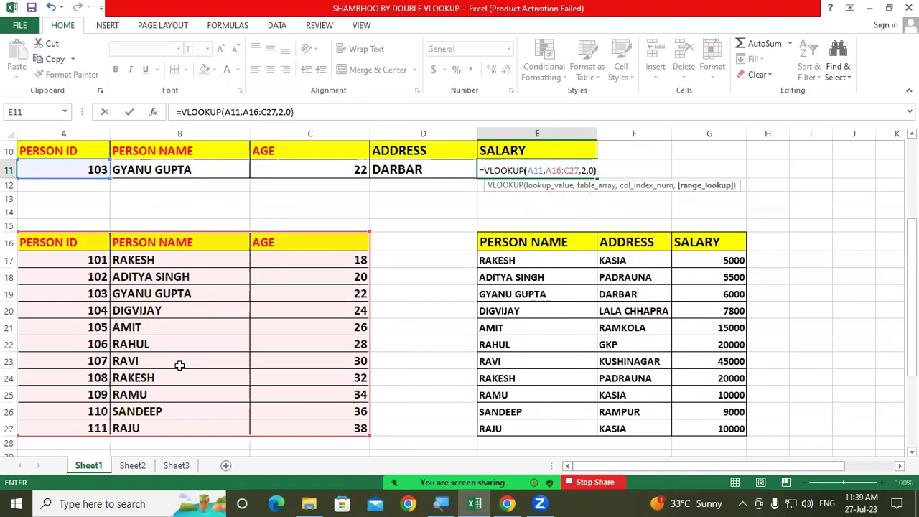
key(Return)
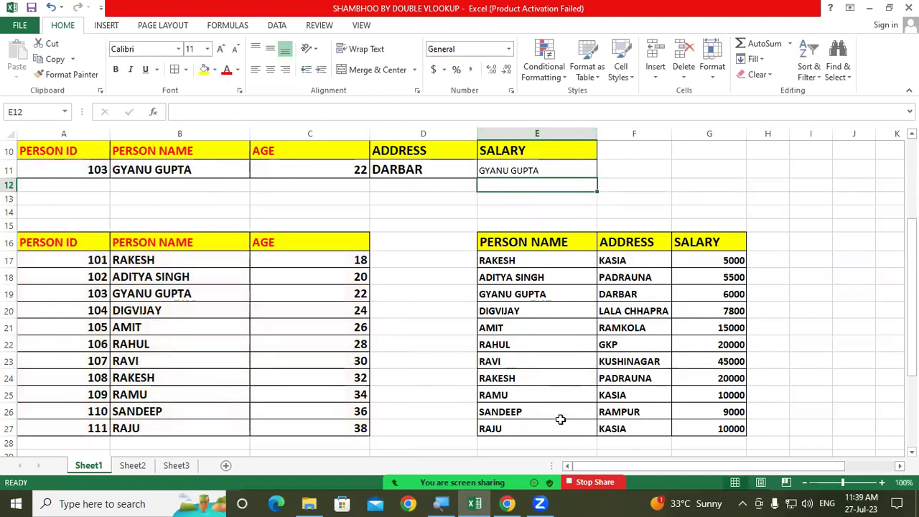
double_click(500, 167)
double_click(500, 168)
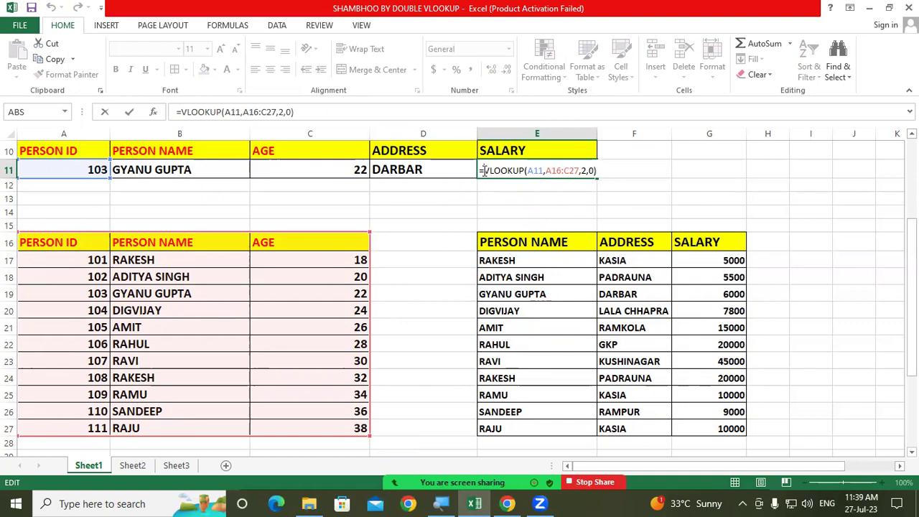
Step: Wrap E11's name lookup in an outer VLOOKUP on E16:G27, column 3, returning salary 6000
text(vl)
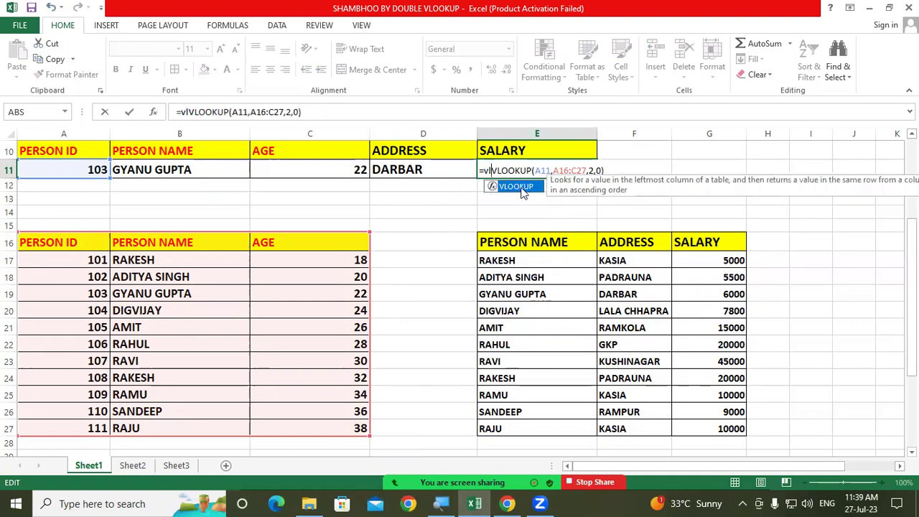
double_click(518, 187)
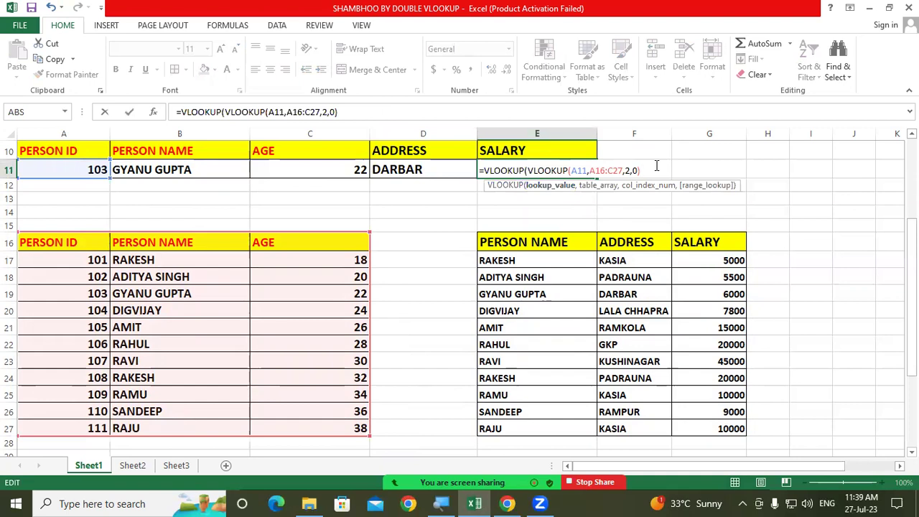
text(,)
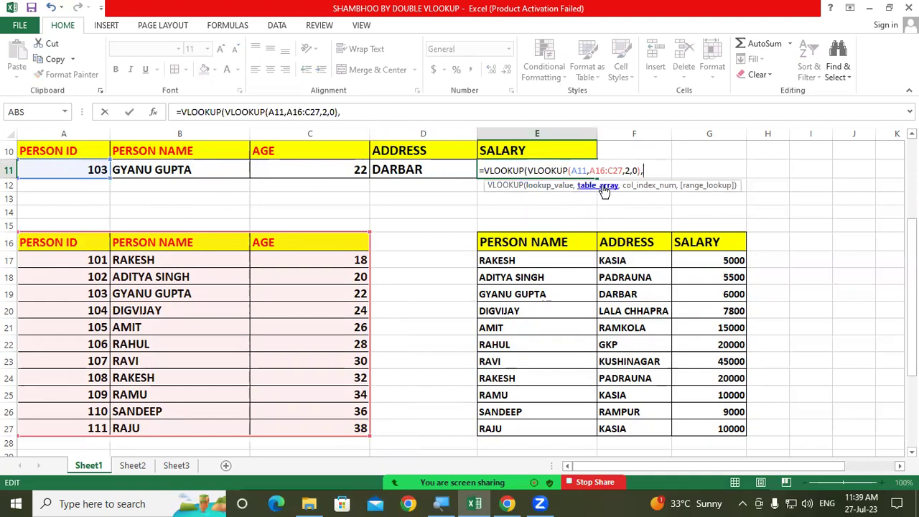
drag(538, 242, 719, 429)
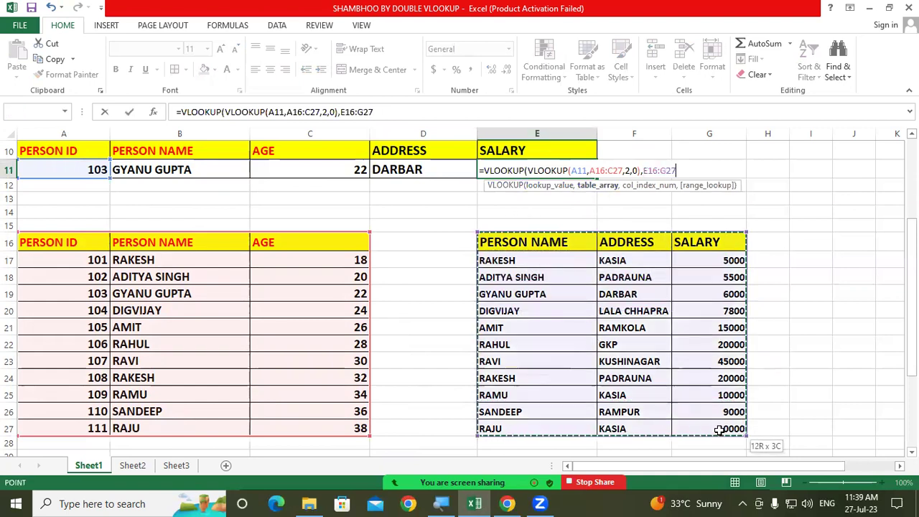
text(,3,0)
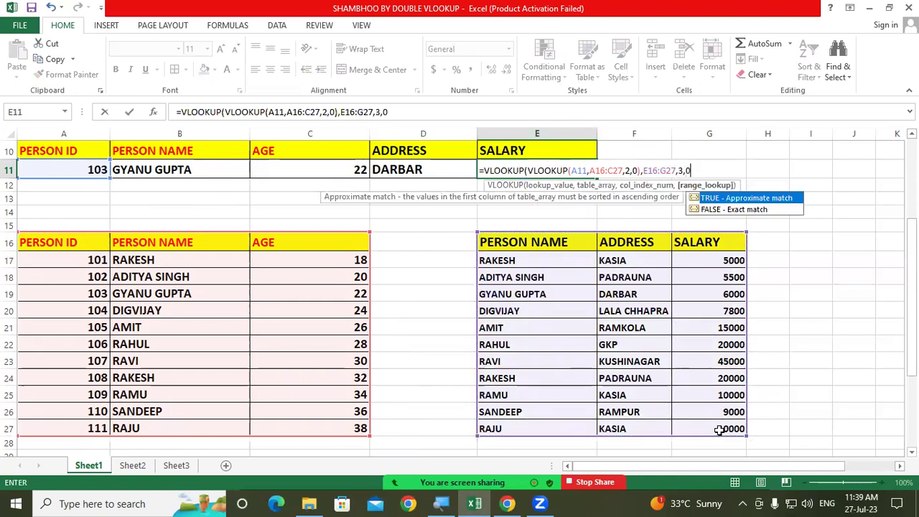
text())
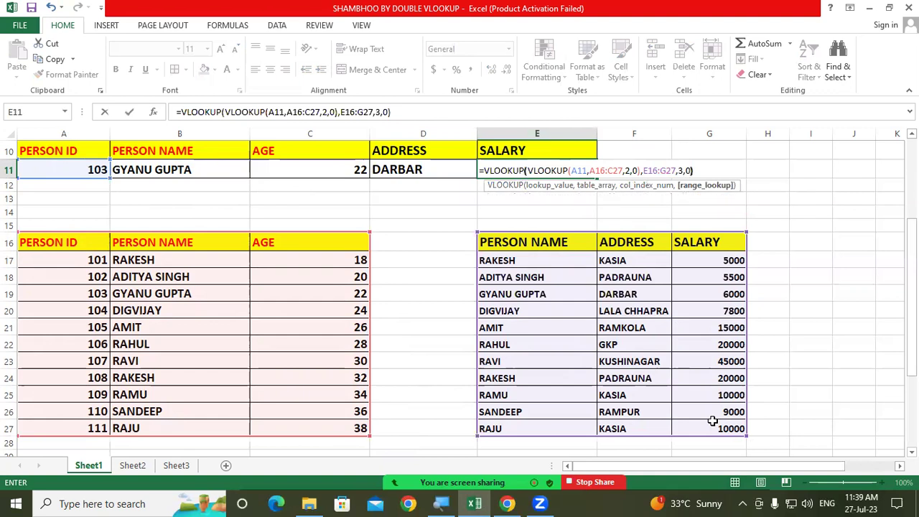
key(Return)
click(501, 170)
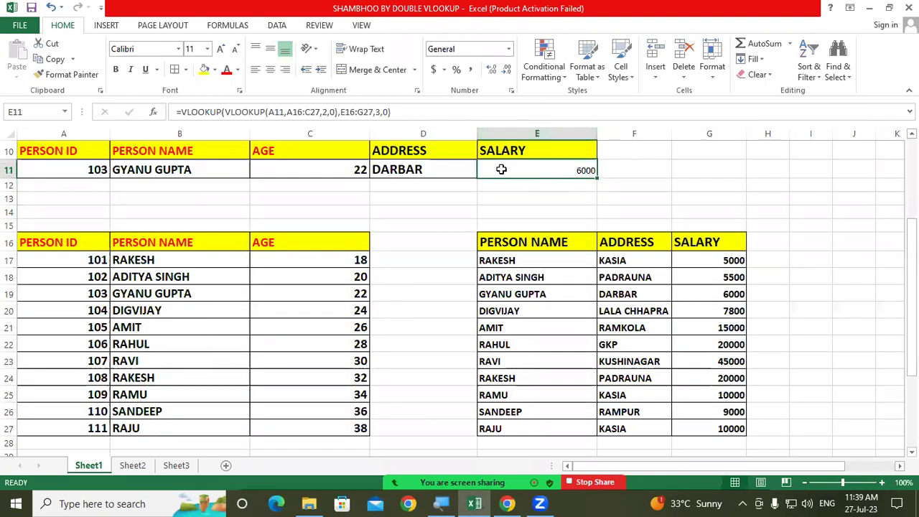
Step: Make the 6000 salary in E11 bold and increase its font size twice
click(116, 69)
click(221, 50)
click(221, 50)
click(630, 201)
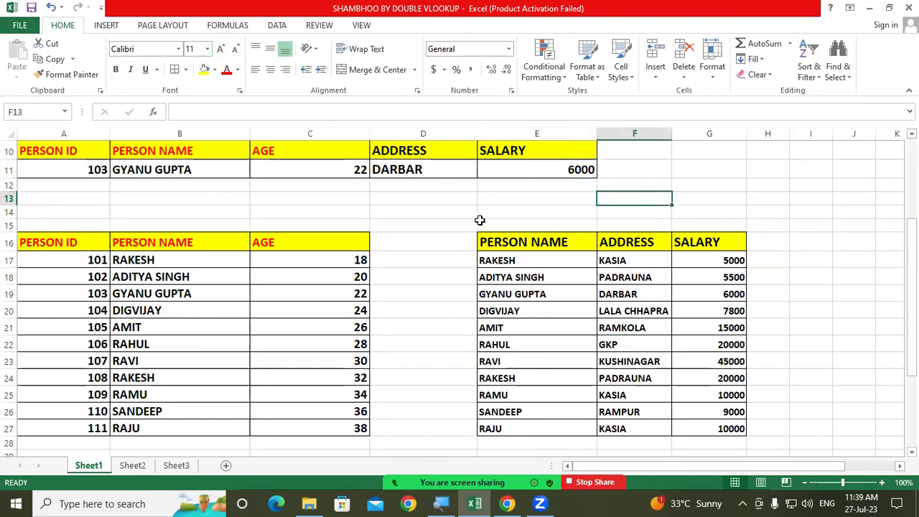
Step: Change the Person ID in A11 to 107
click(93, 171)
text(10)
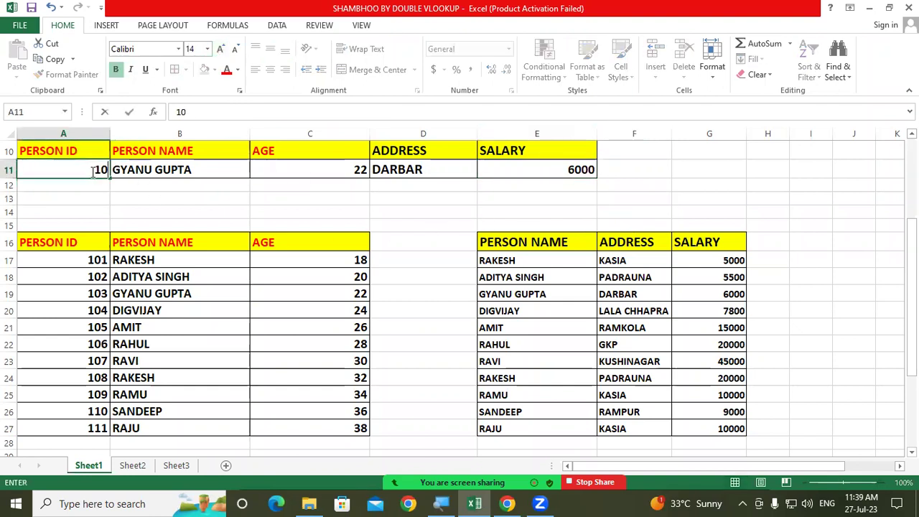
text(7)
key(Return)
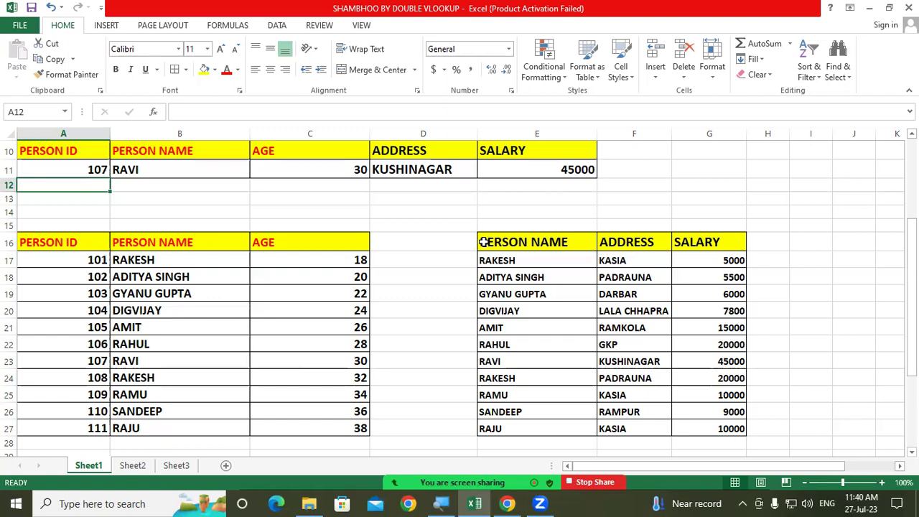
Step: Copy the Person Name, Address and Salary table E16:G27
drag(513, 240, 725, 425)
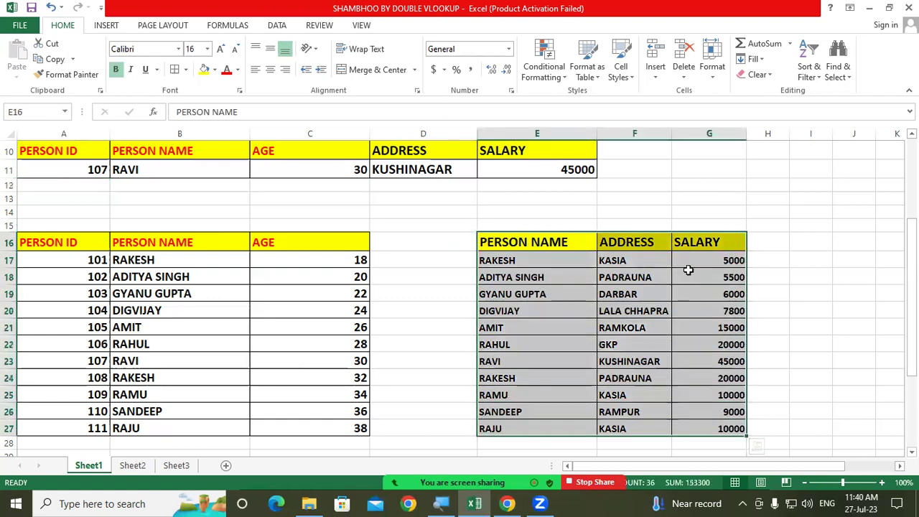
right_click(686, 242)
click(708, 247)
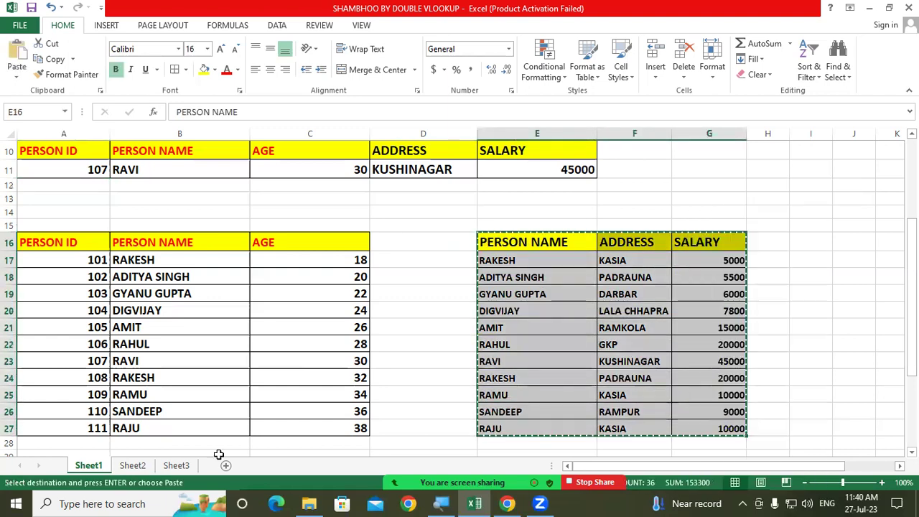
Step: Paste the table onto Sheet3 at D5 and widen columns D–F to fit
click(188, 465)
click(154, 201)
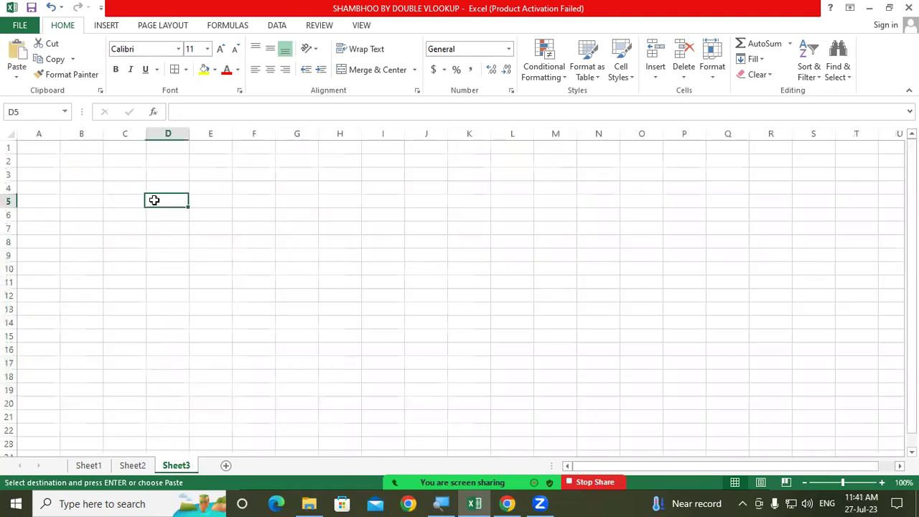
right_click(154, 202)
click(184, 262)
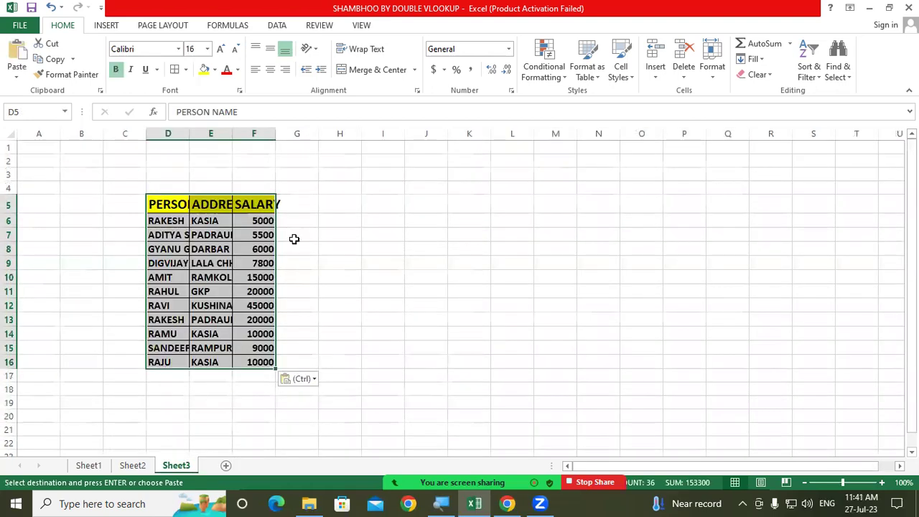
click(348, 222)
drag(190, 134, 464, 134)
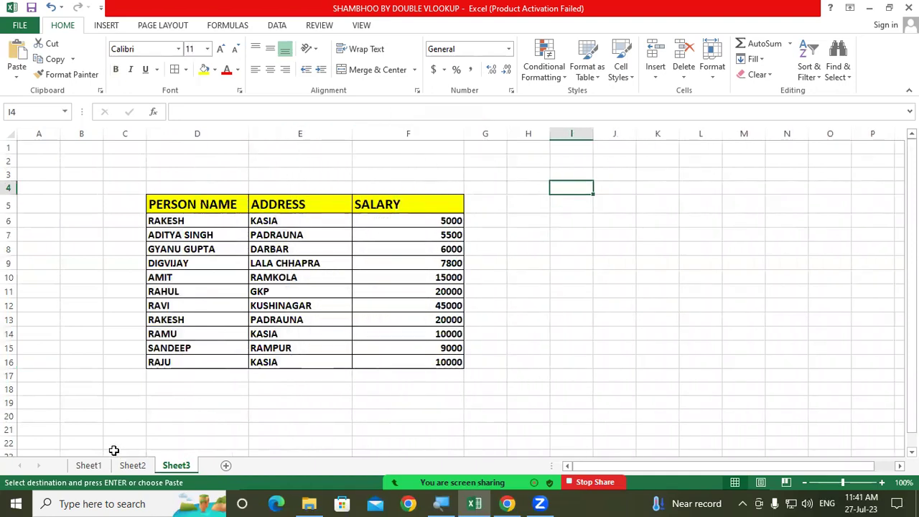
Step: Back on Sheet1, make row 12 taller below the lookup row
click(97, 465)
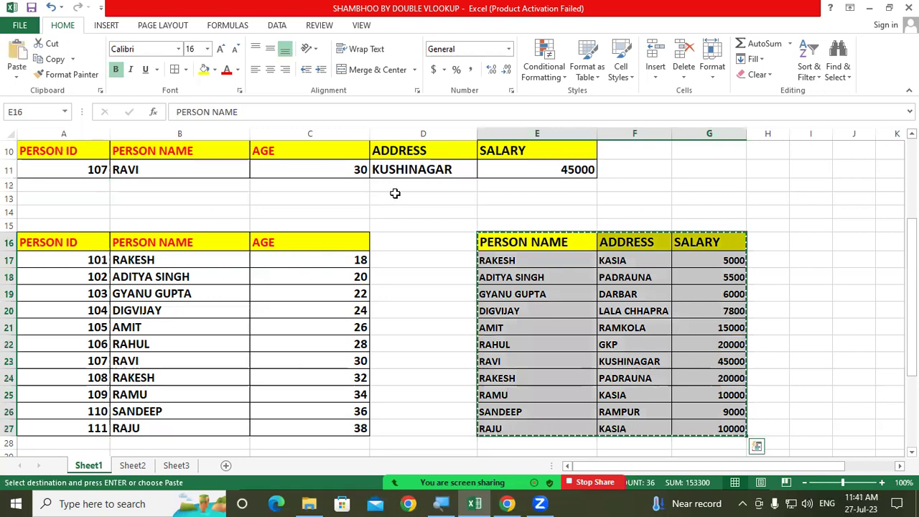
click(394, 190)
click(386, 183)
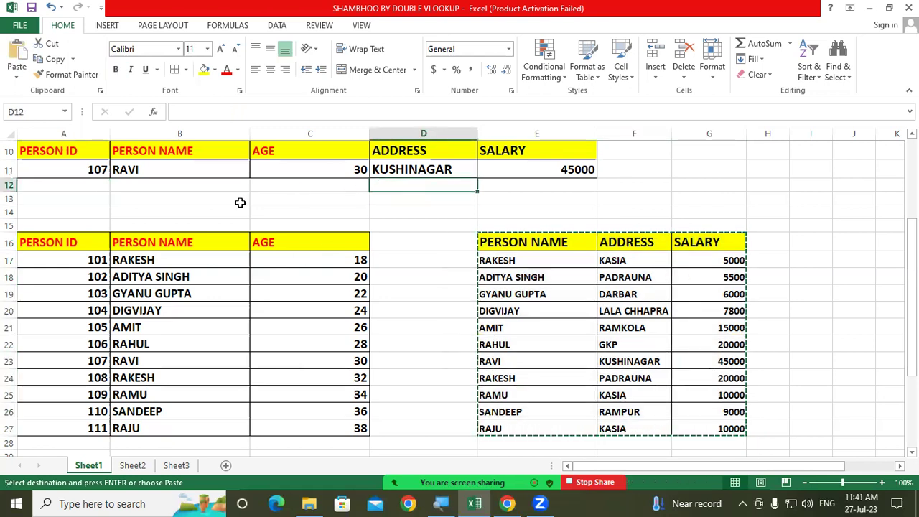
click(19, 190)
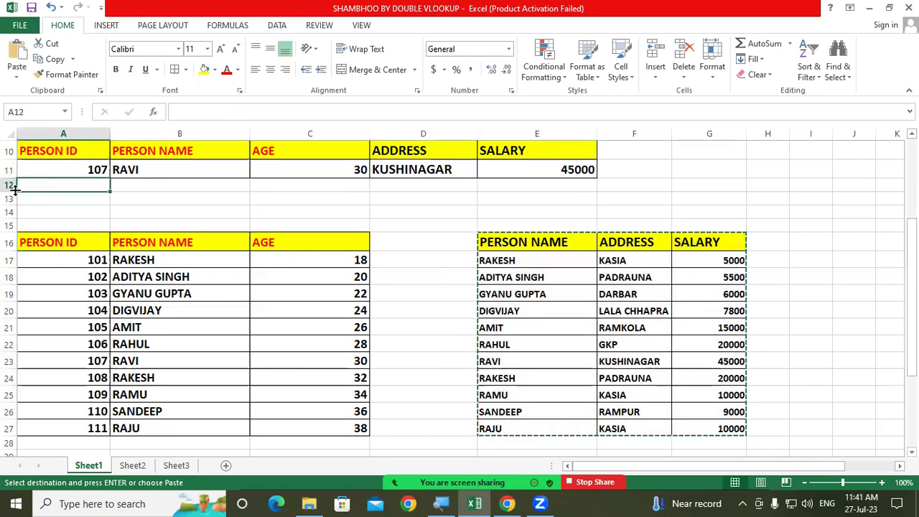
drag(9, 191, 8, 206)
Step: Enter =VLOOKUP(A11,A16:C27,2,0) in D12 to find the name for the ID
click(413, 195)
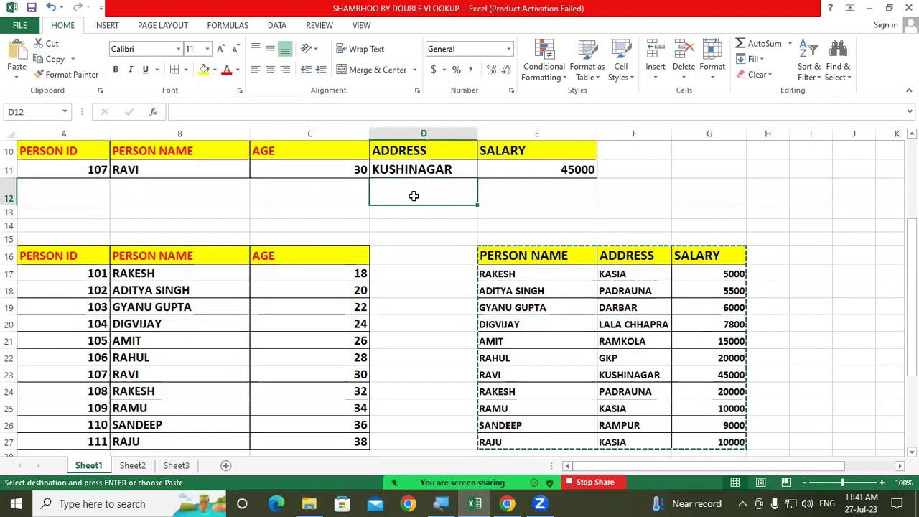
text(=)
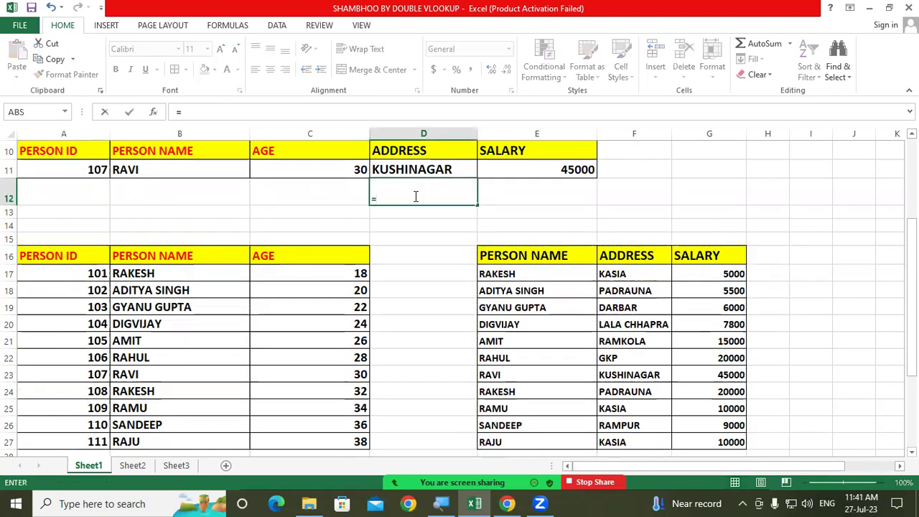
text(vloo)
double_click(416, 213)
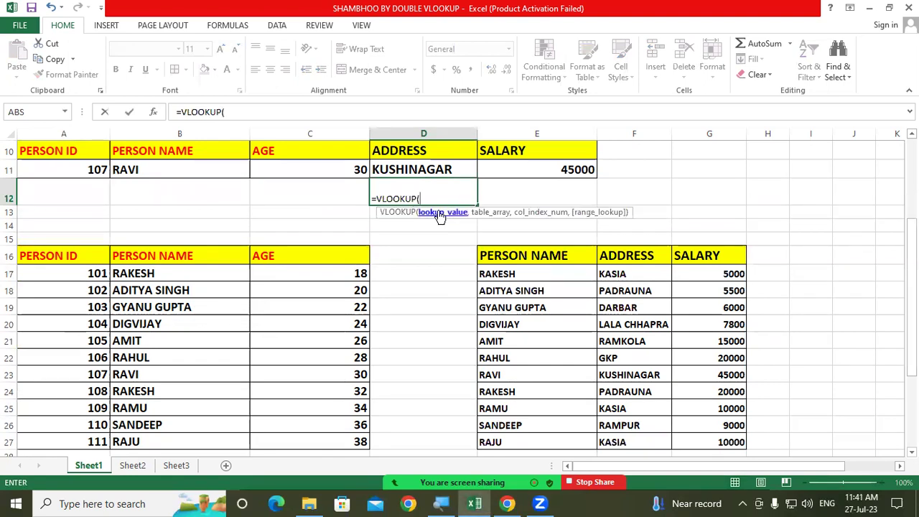
click(89, 174)
text(,)
drag(79, 257, 314, 444)
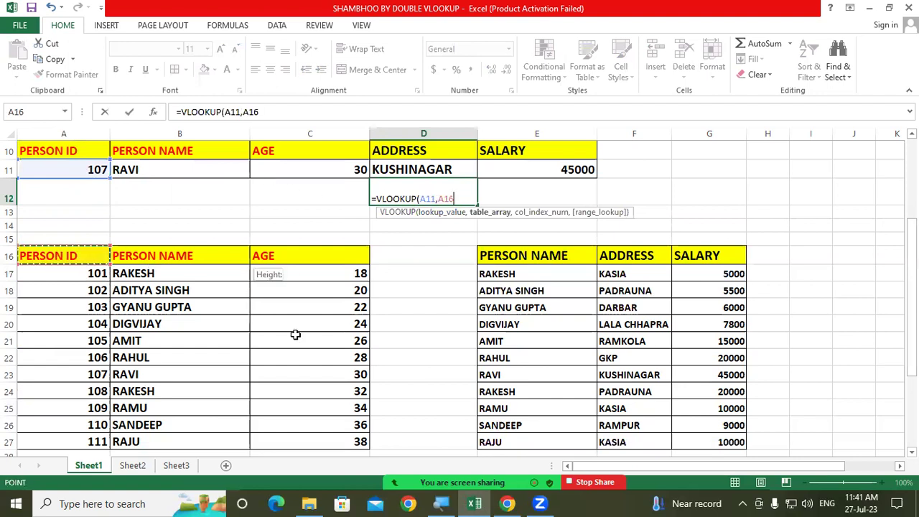
text(:C27,)
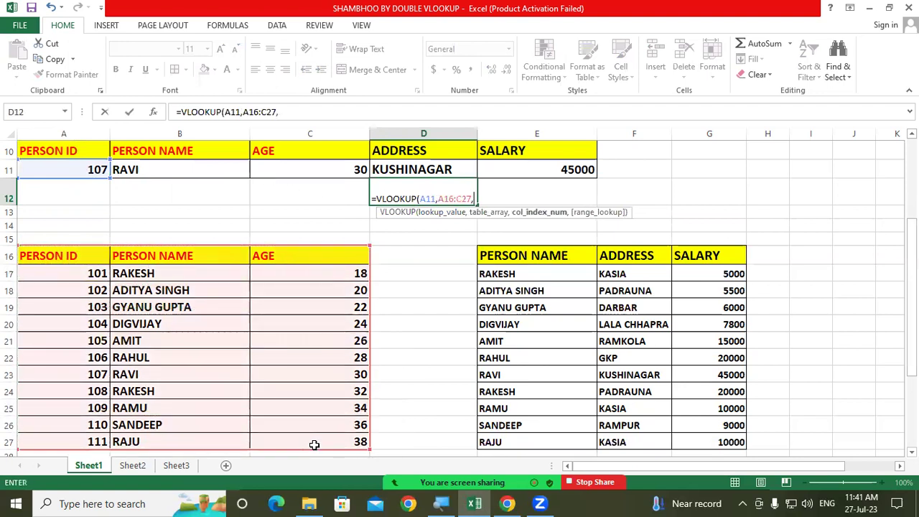
text(2,0)
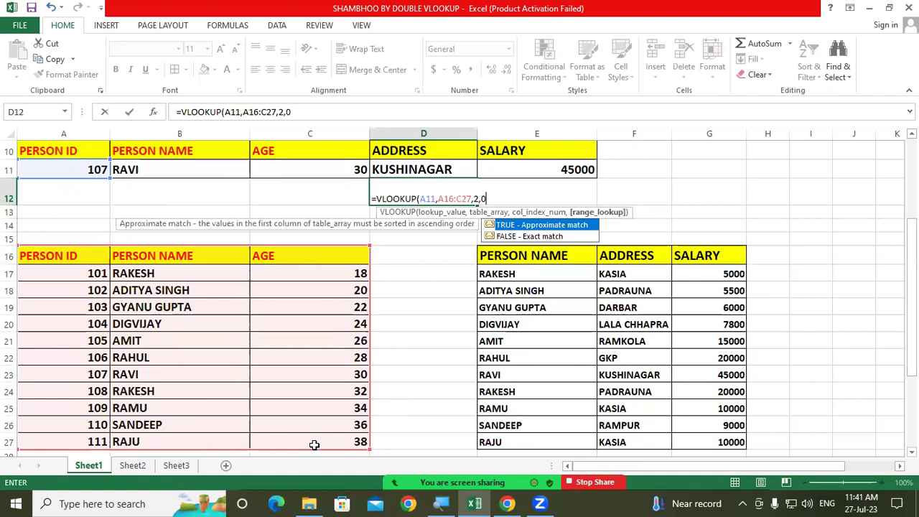
text())
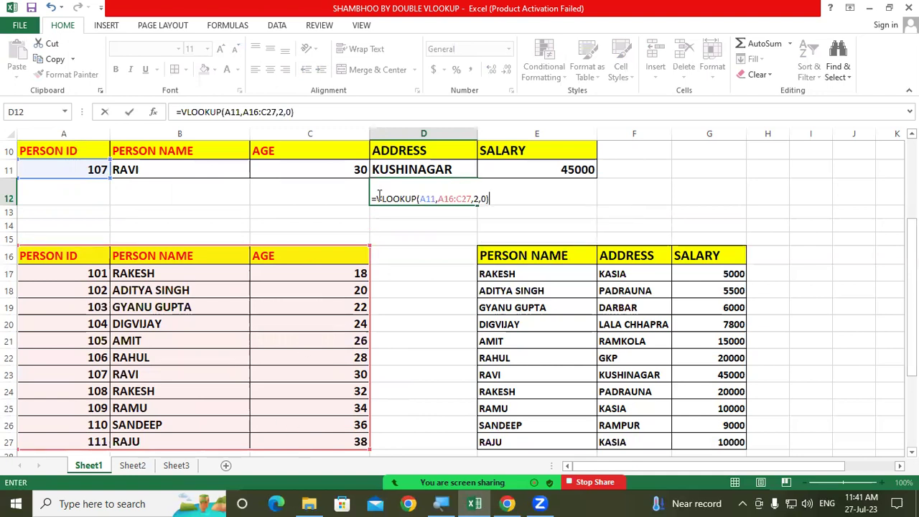
Step: Wrap D12's formula in an outer VLOOKUP, ready for a Sheet3 lookup range
click(378, 194)
text(v)
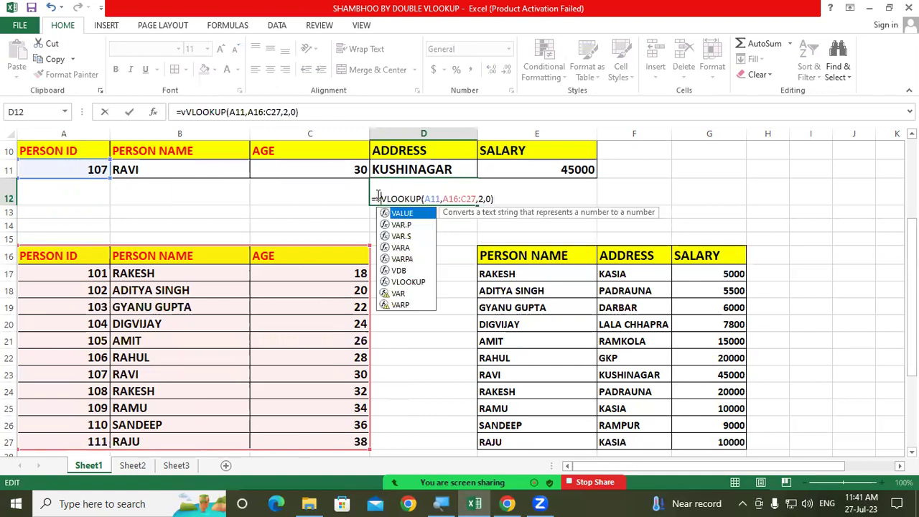
text(l)
double_click(408, 214)
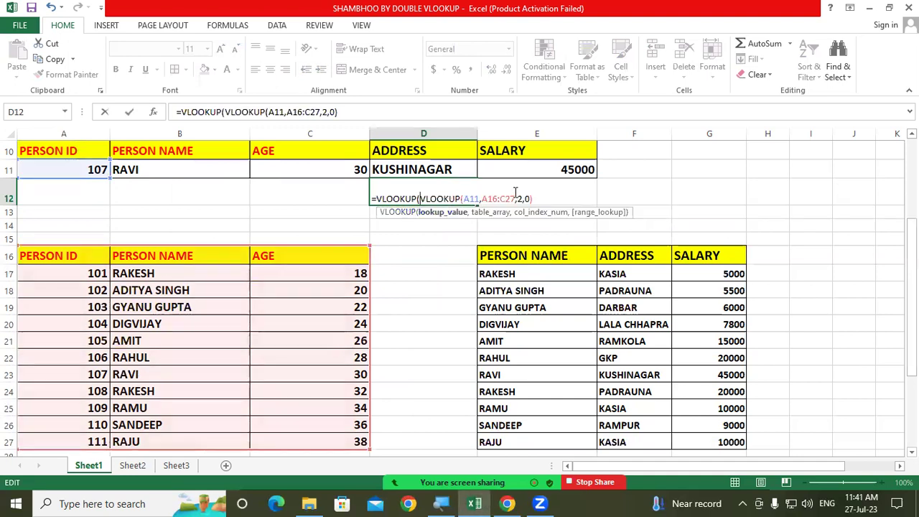
text(,)
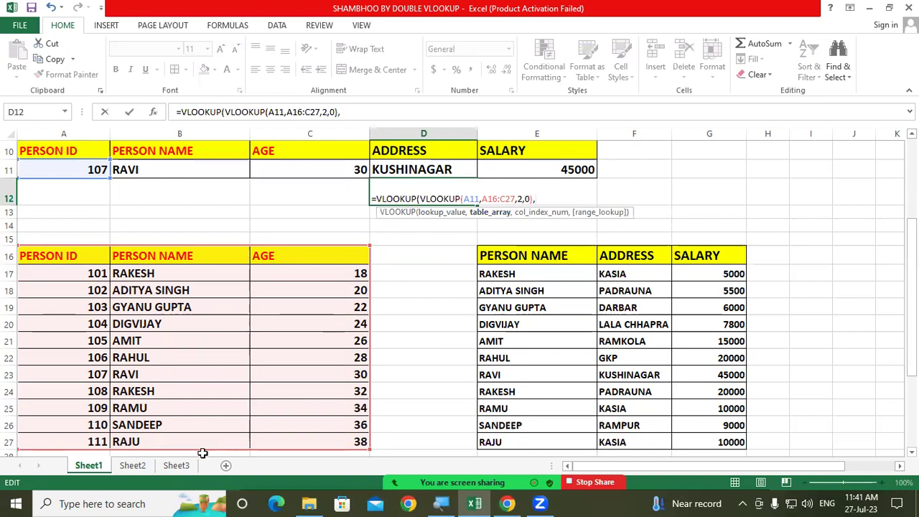
click(176, 465)
Step: Finish D12's outer lookup with Sheet3!D5:F16, column 2, exact match
mouse_move(208, 204)
mouse_down()
mouse_move(418, 284)
mouse_move(424, 361)
mouse_up()
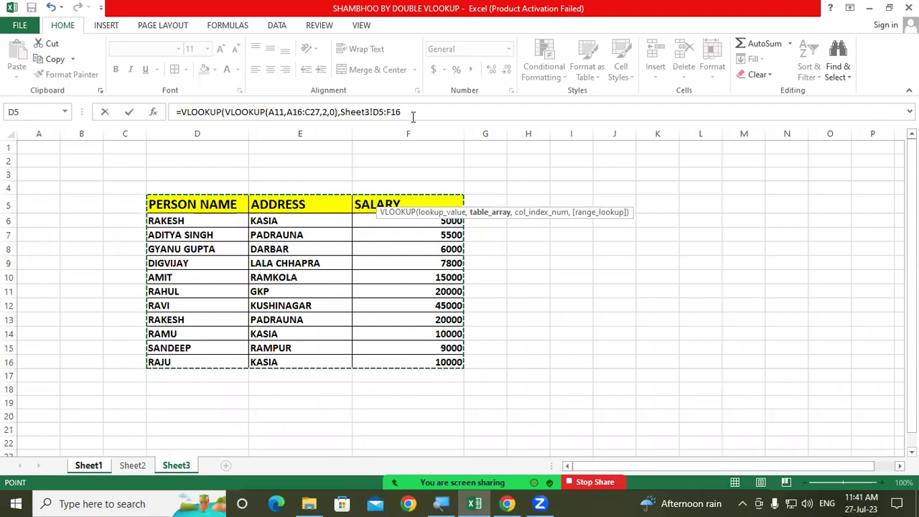
click(415, 112)
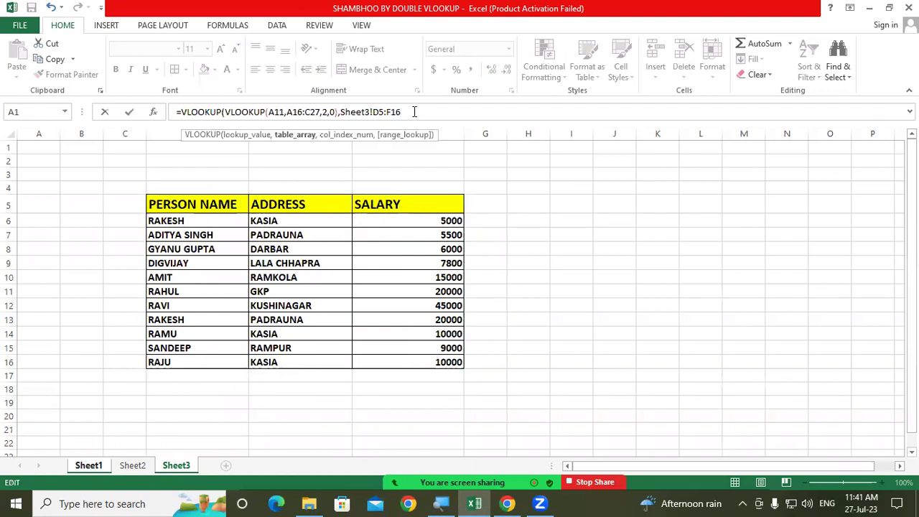
text(,)
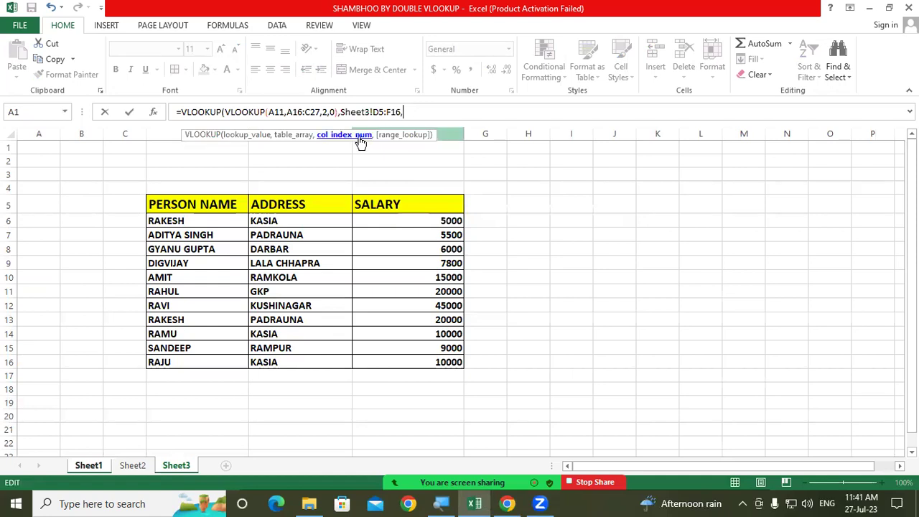
text(2,0)
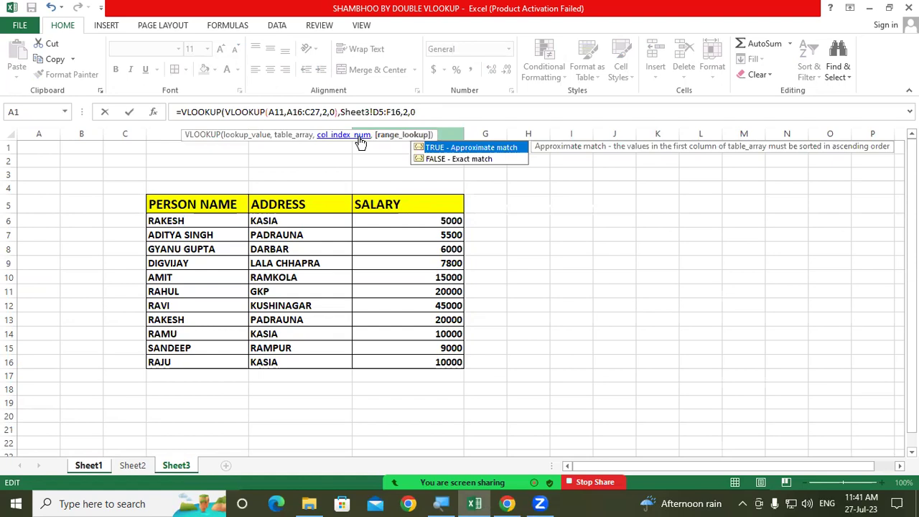
text())
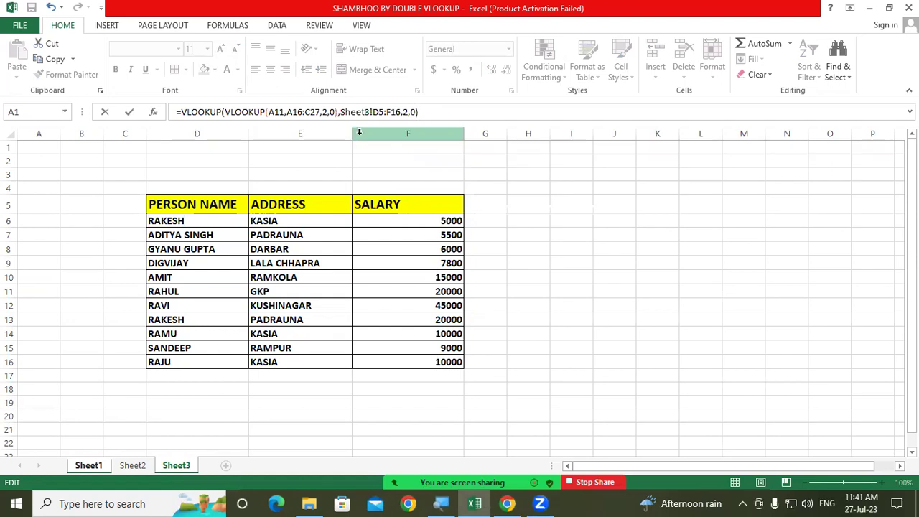
key(Return)
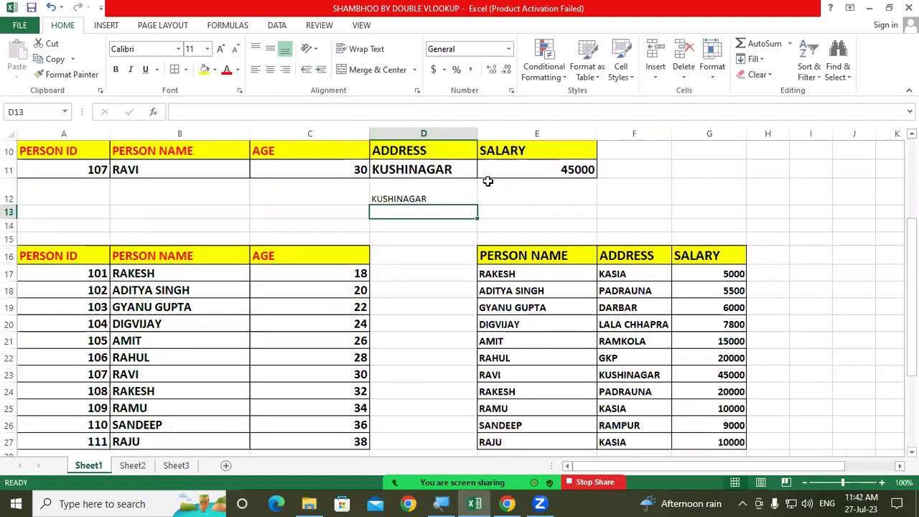
Step: Make D12's KUSHINAGAR result bold and larger, then review D11's formula unchanged
click(464, 185)
click(115, 69)
click(221, 51)
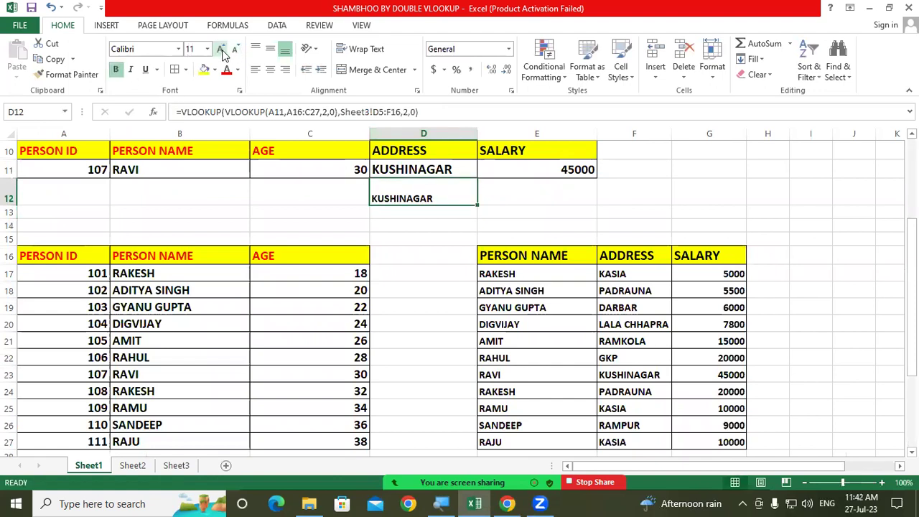
click(525, 197)
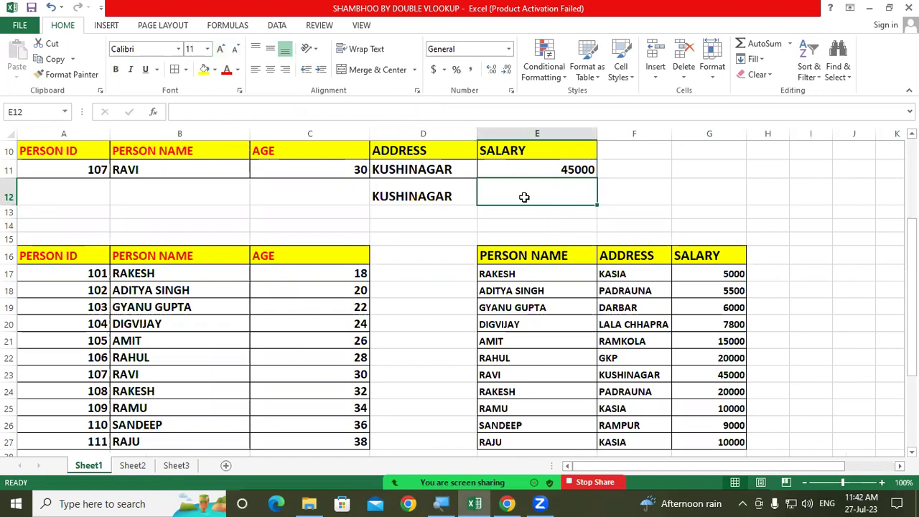
double_click(424, 171)
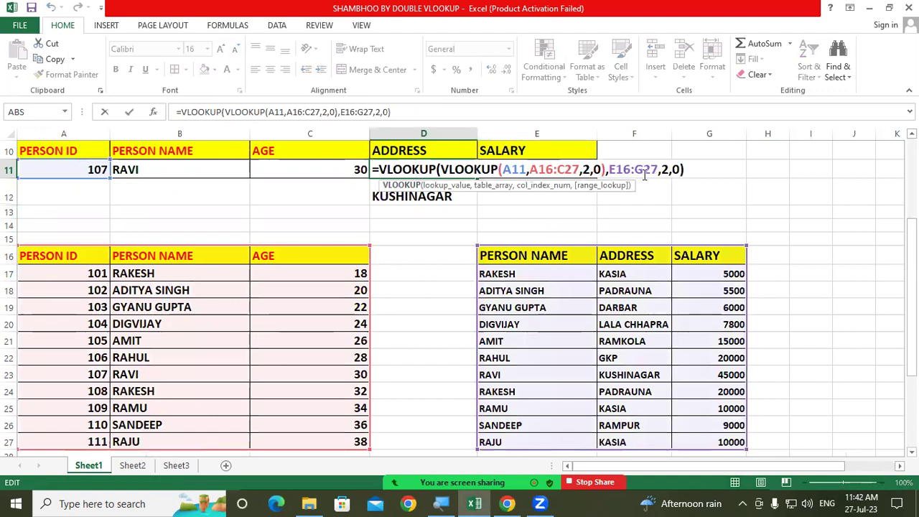
key(Return)
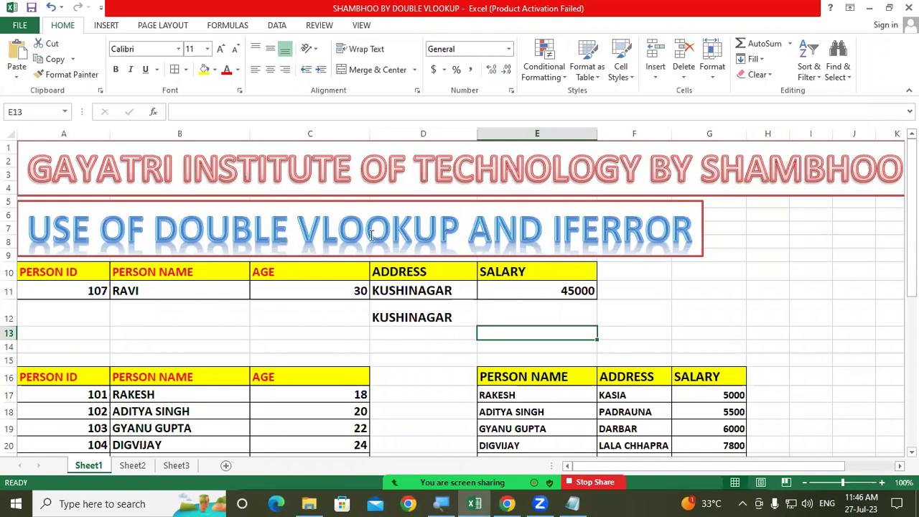
click(85, 321)
scroll(93, 316, down, 3)
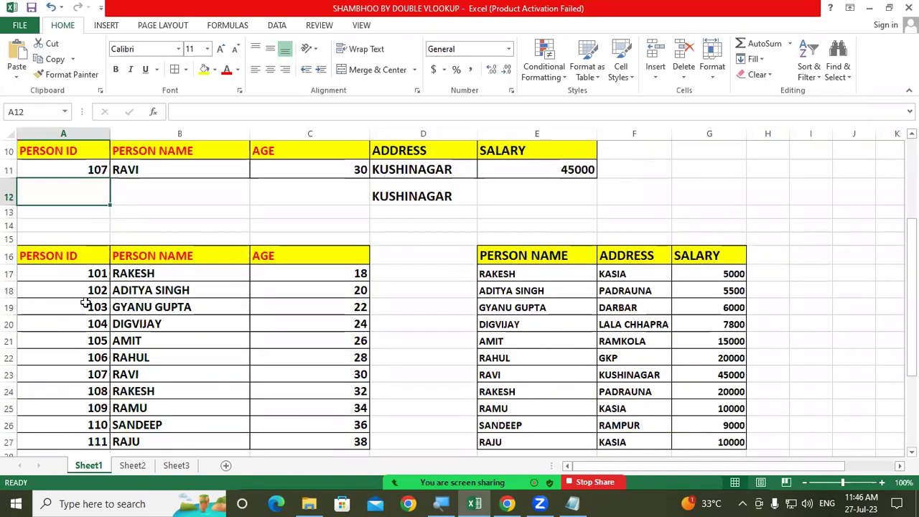
scroll(86, 305, down, 1)
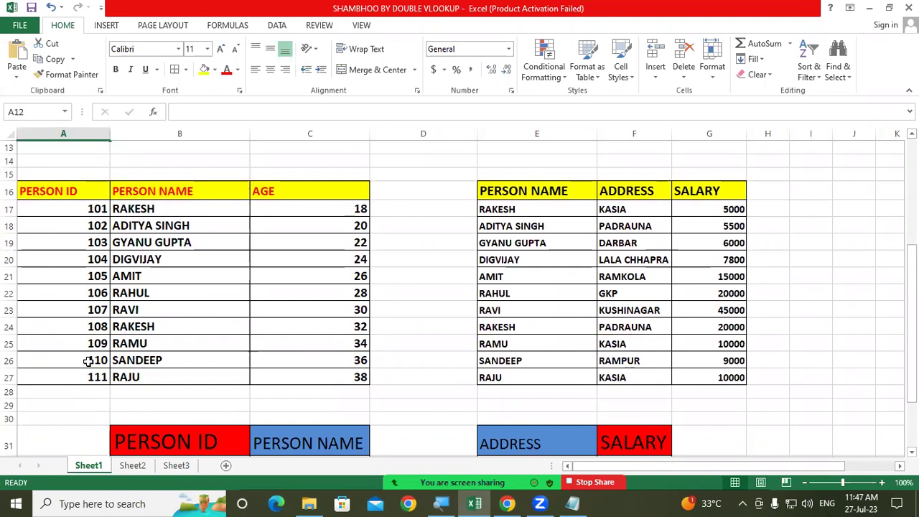
scroll(89, 356, up, 2)
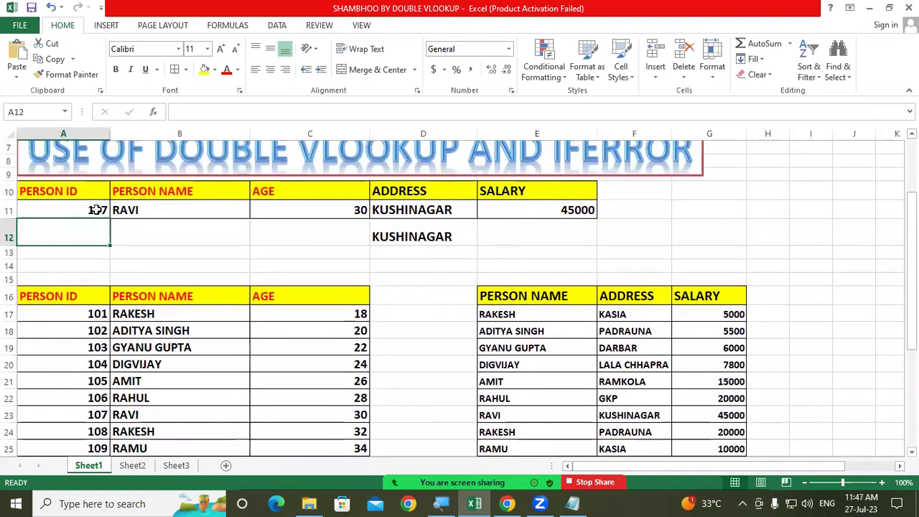
click(96, 210)
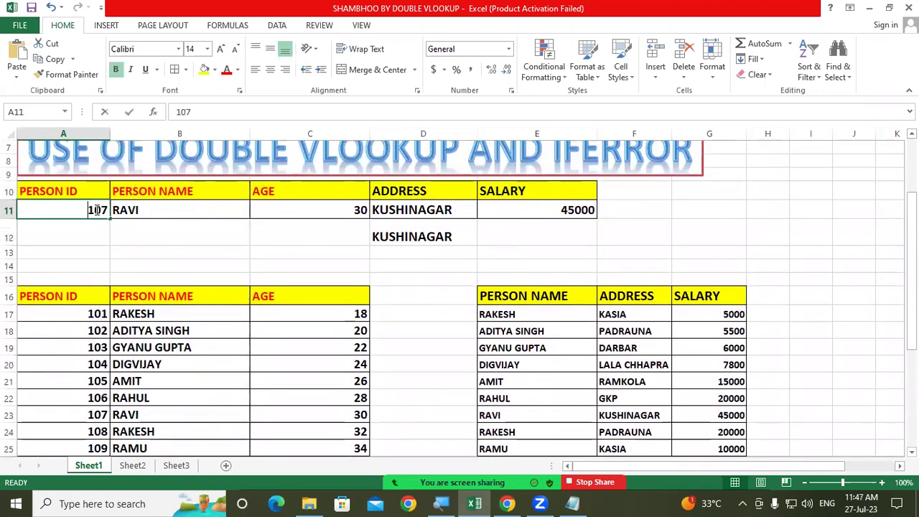
Step: Enter Person ID 112 in A11 so every lookup result shows #N/A
text(112)
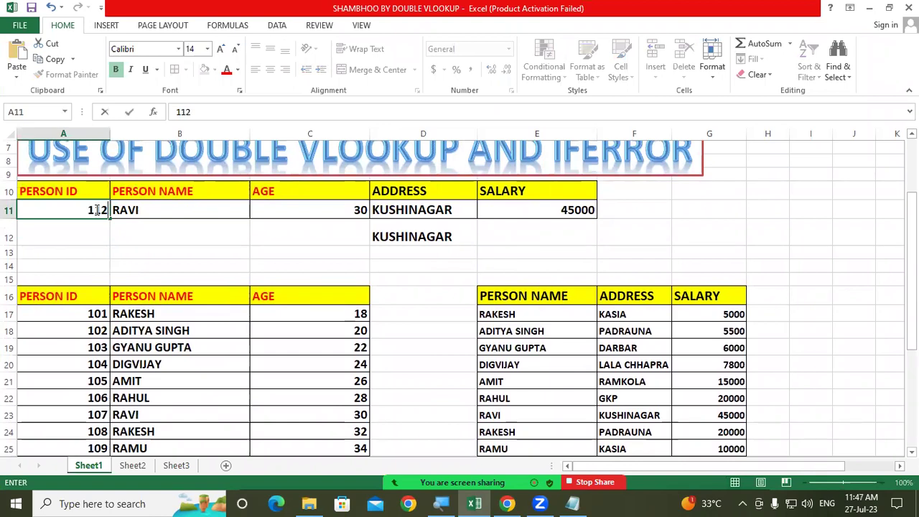
key(Return)
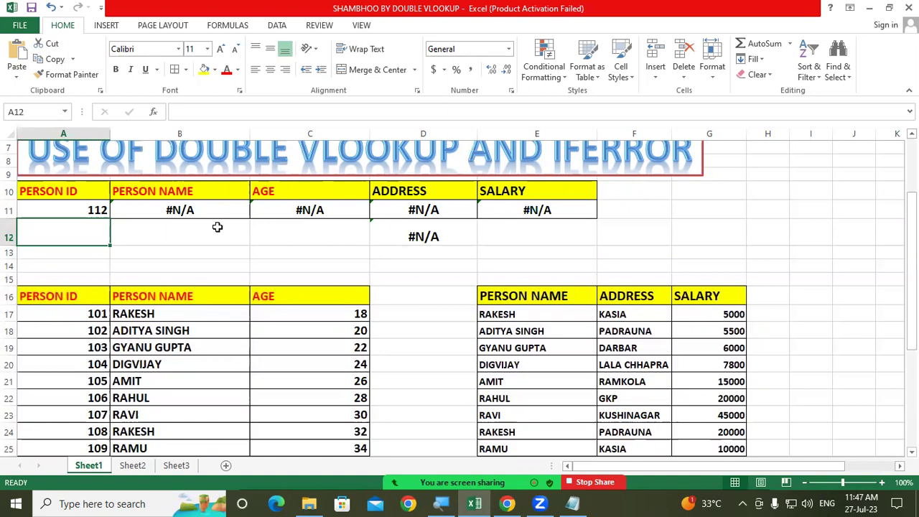
scroll(554, 237, up, 1)
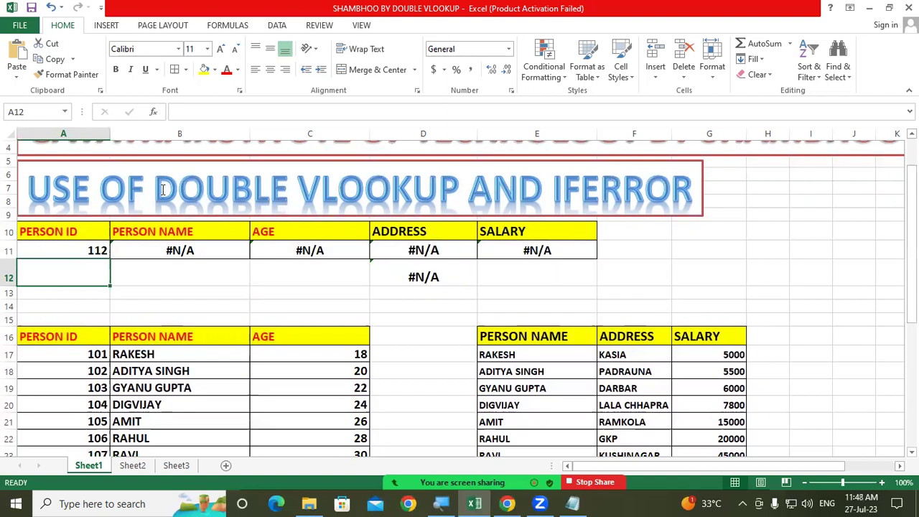
Step: Wrap B11's name lookup in IFERROR with the fallback "No Record Found"
double_click(179, 251)
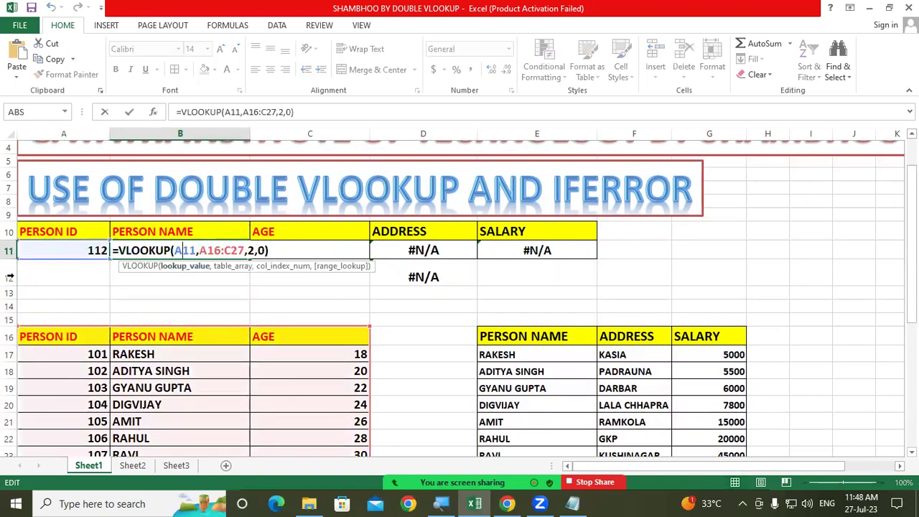
click(122, 250)
text(if)
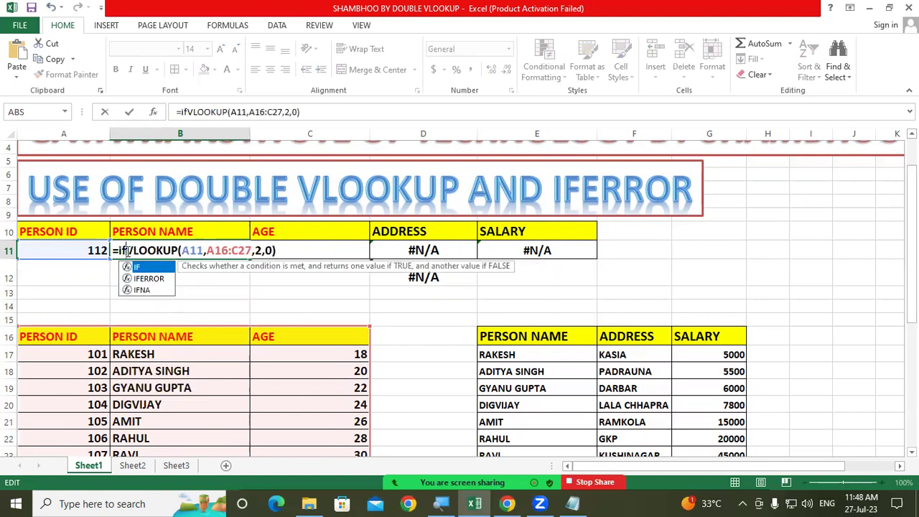
double_click(149, 278)
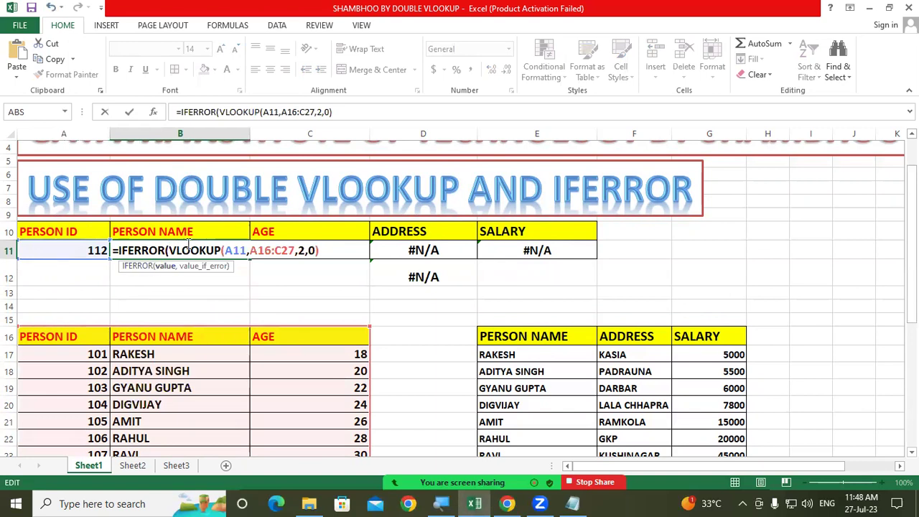
click(324, 250)
text(,)
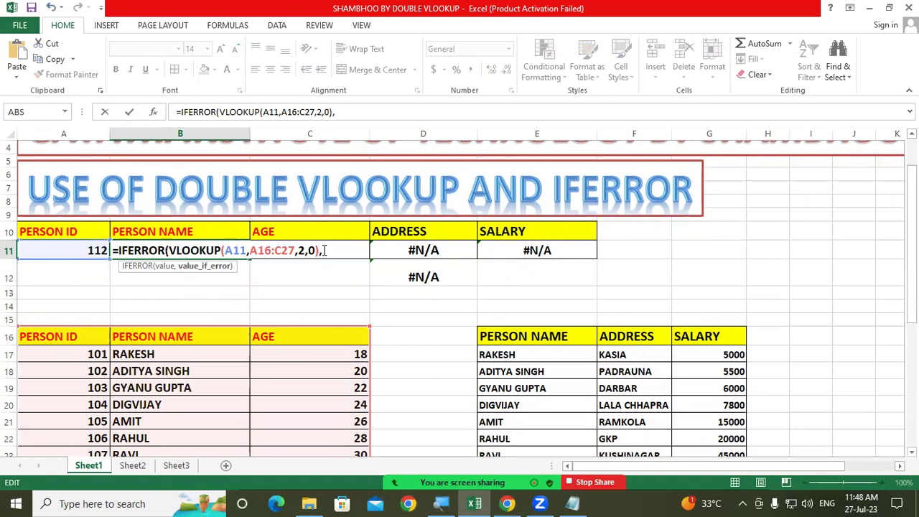
text(")
text(No Record Found)
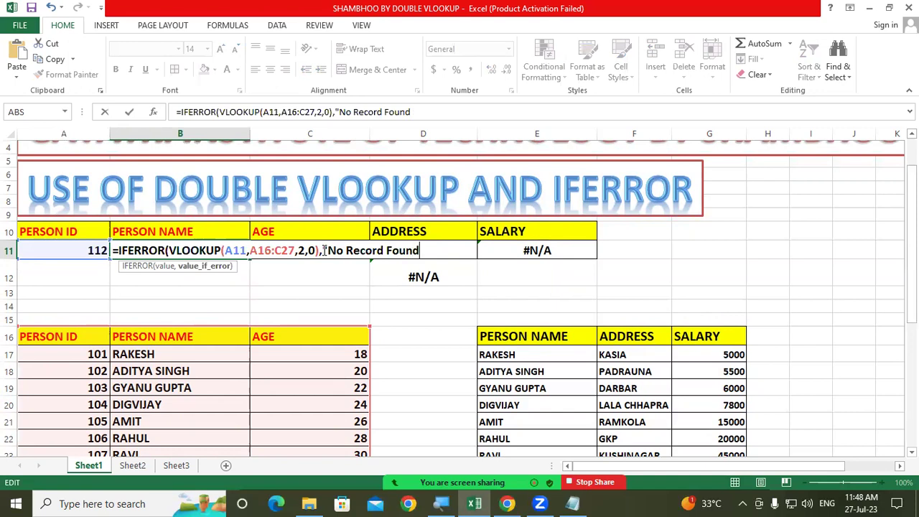
text(")
text())
key(Return)
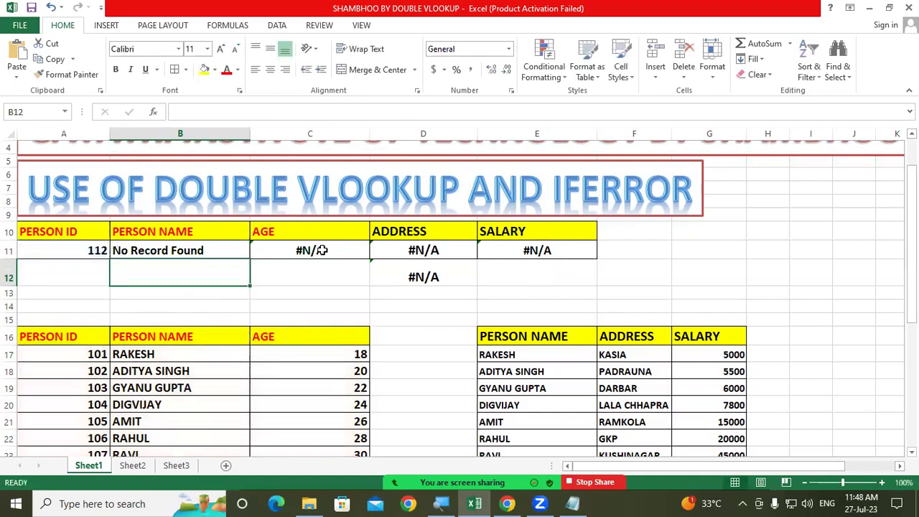
drag(294, 247, 539, 265)
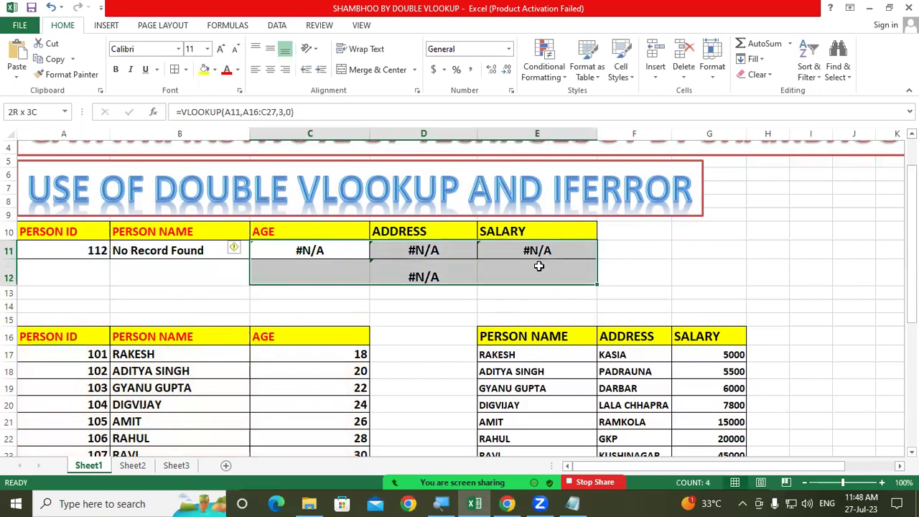
click(148, 264)
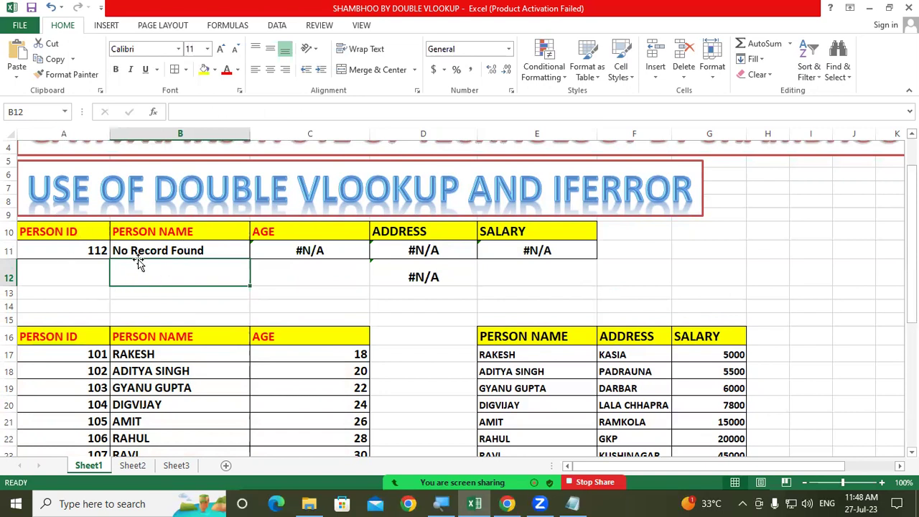
Step: Wrap C11's Age lookup in IFERROR with the fallback "Data Not Found"
click(76, 253)
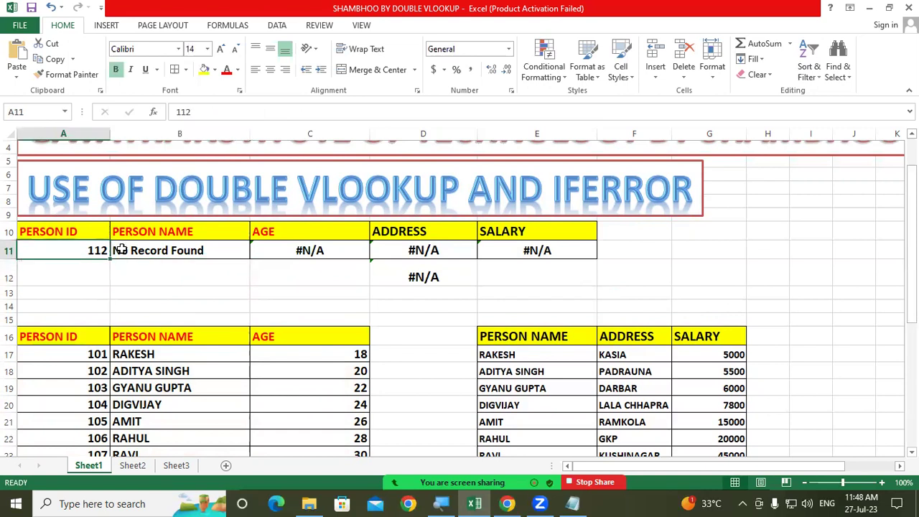
click(163, 249)
click(318, 247)
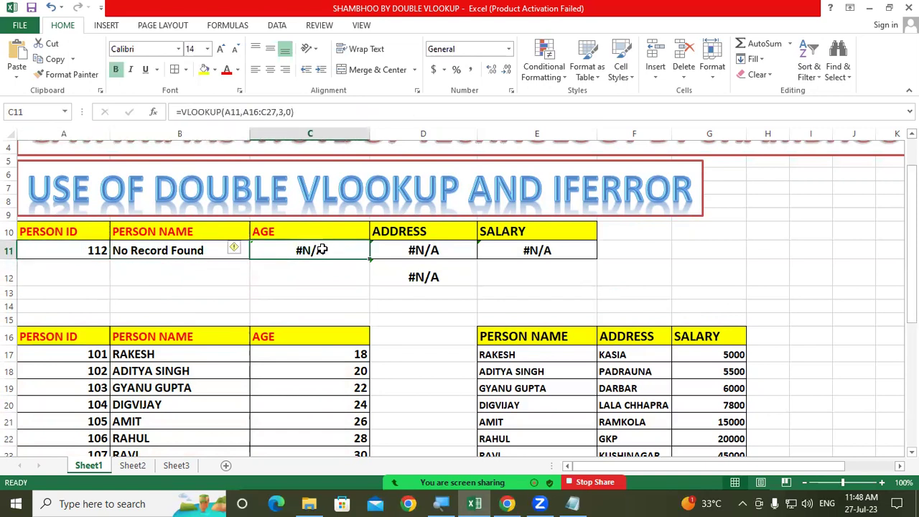
double_click(314, 248)
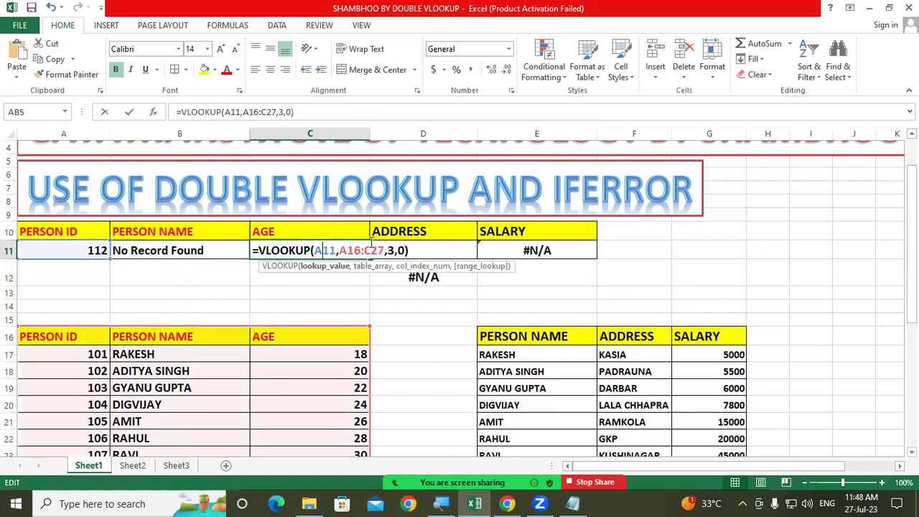
click(257, 251)
text(if)
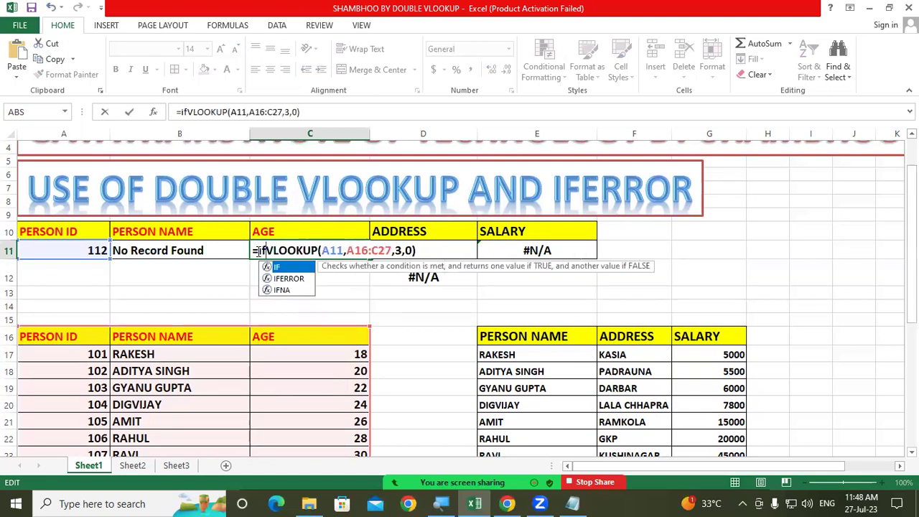
double_click(291, 279)
click(470, 250)
text(,)
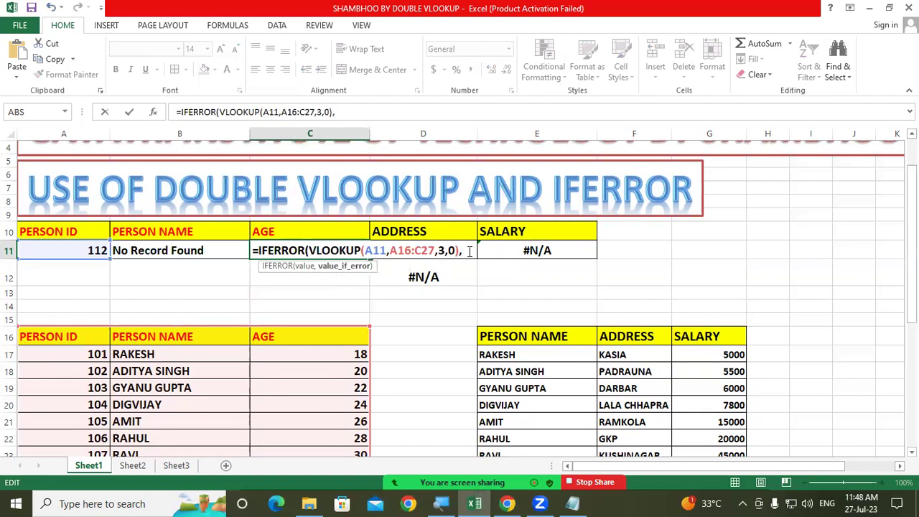
text(")
text(Data Not Found")
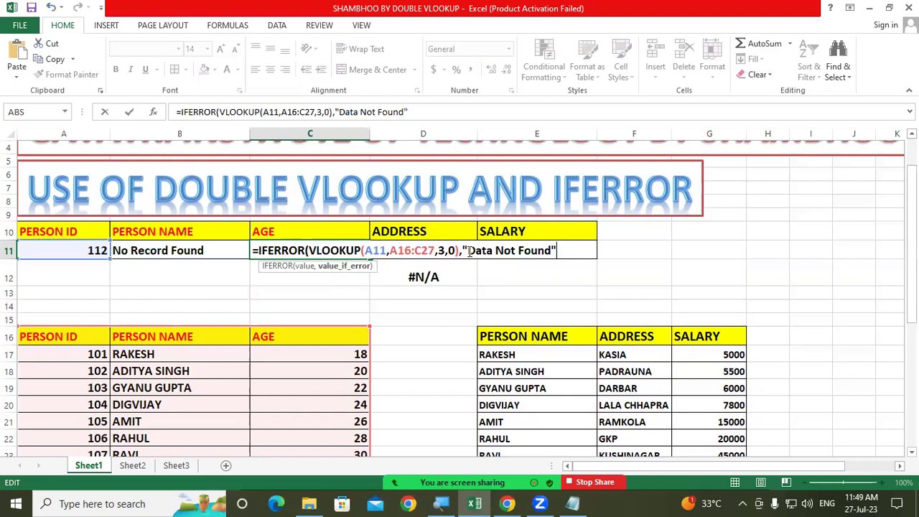
text())
key(Return)
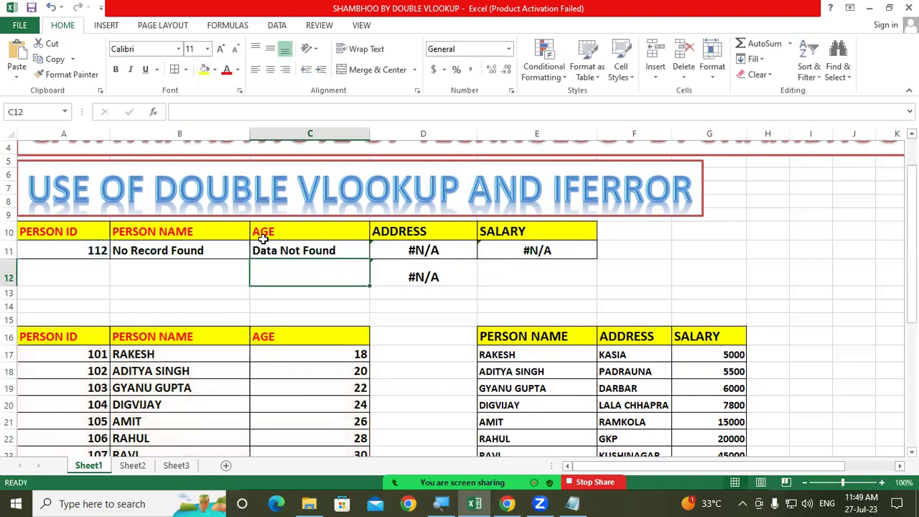
click(275, 248)
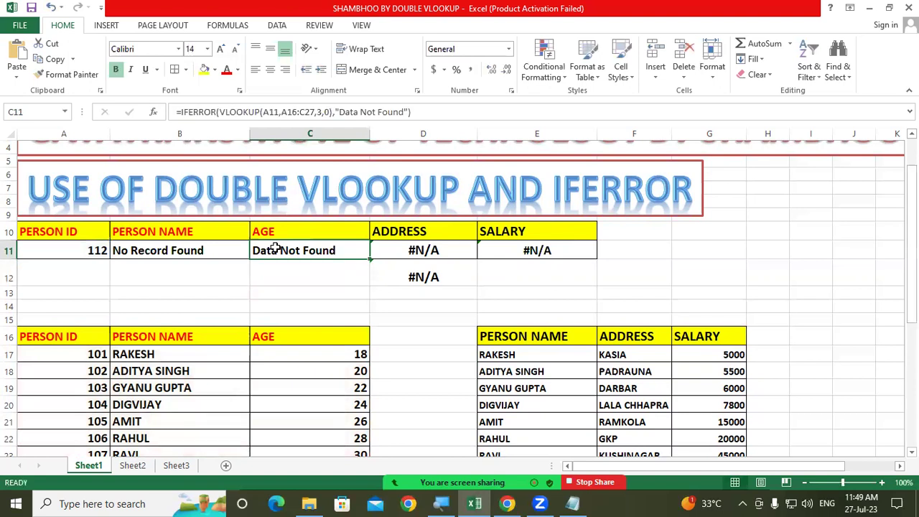
Step: Replace B11's "No Record Found" fallback text with a custom person name
click(158, 250)
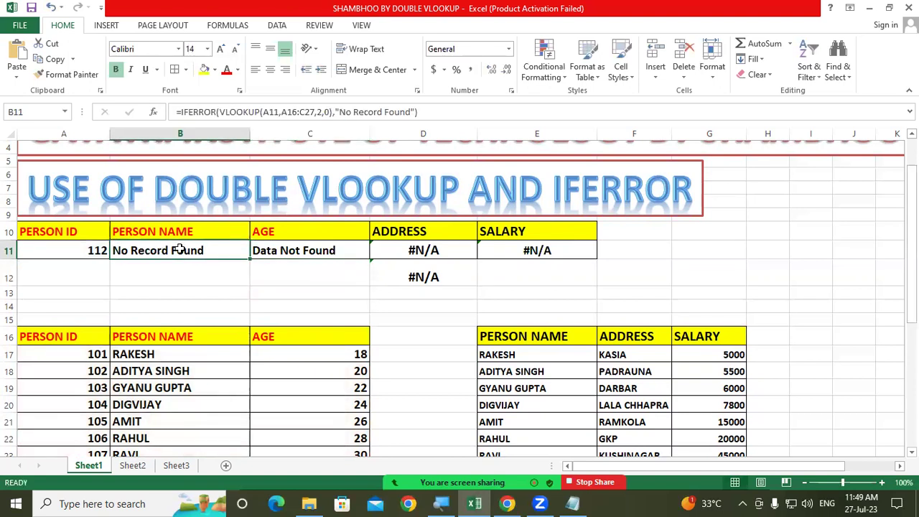
click(260, 254)
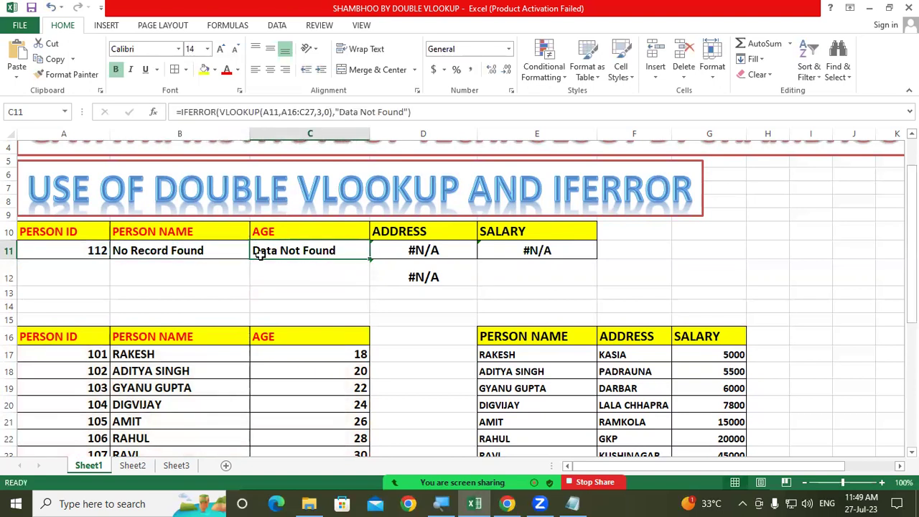
double_click(181, 247)
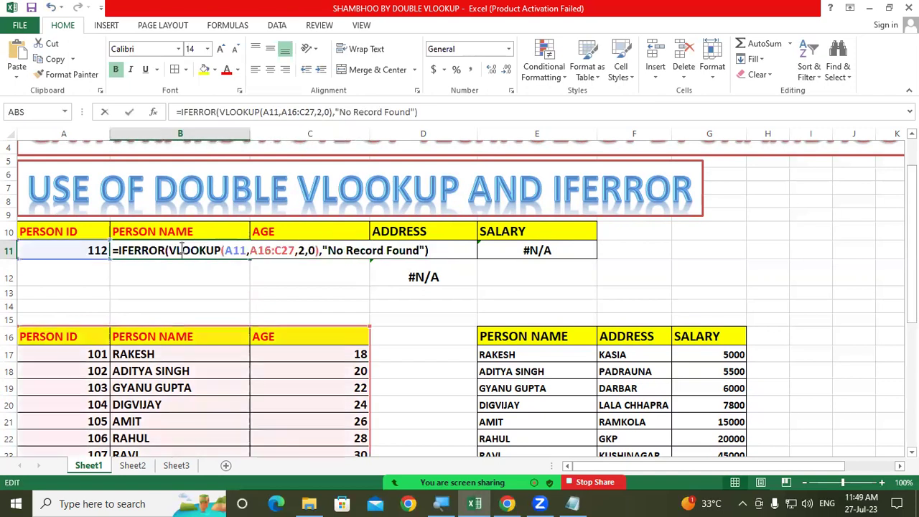
drag(420, 251, 329, 250)
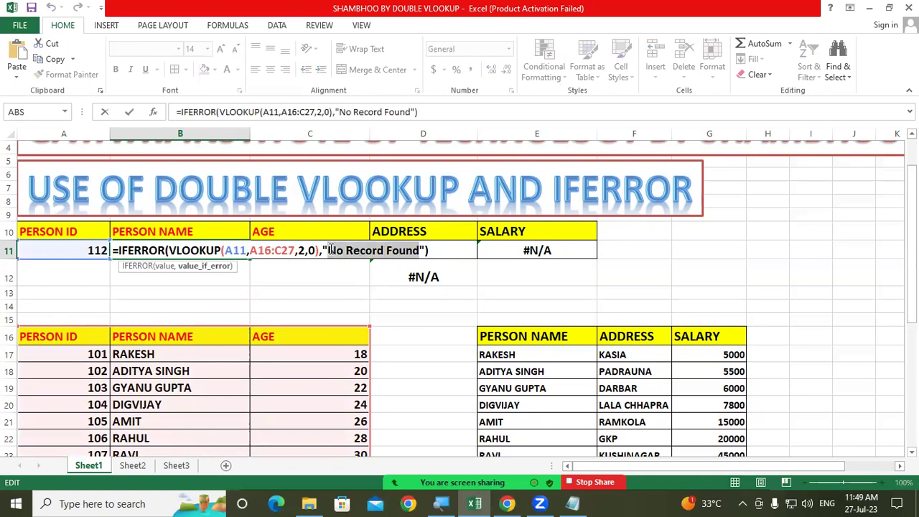
text(Shambhoo)
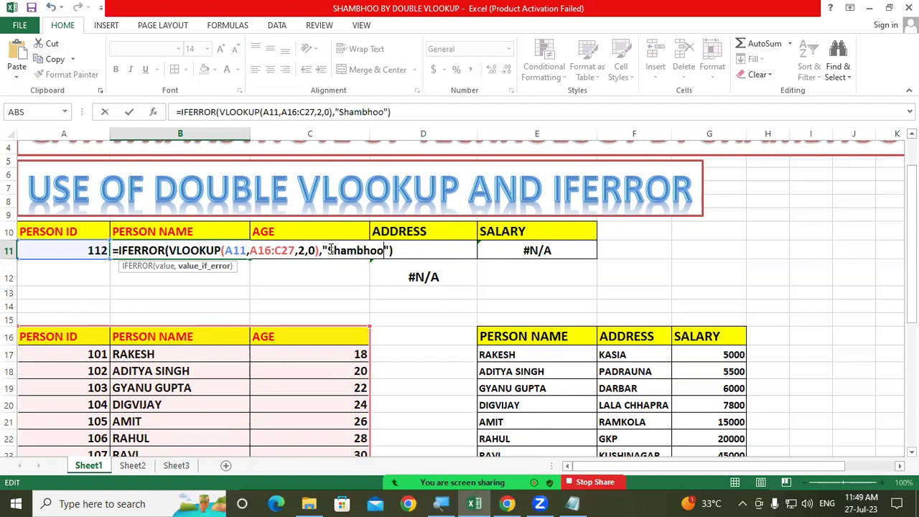
key(Return)
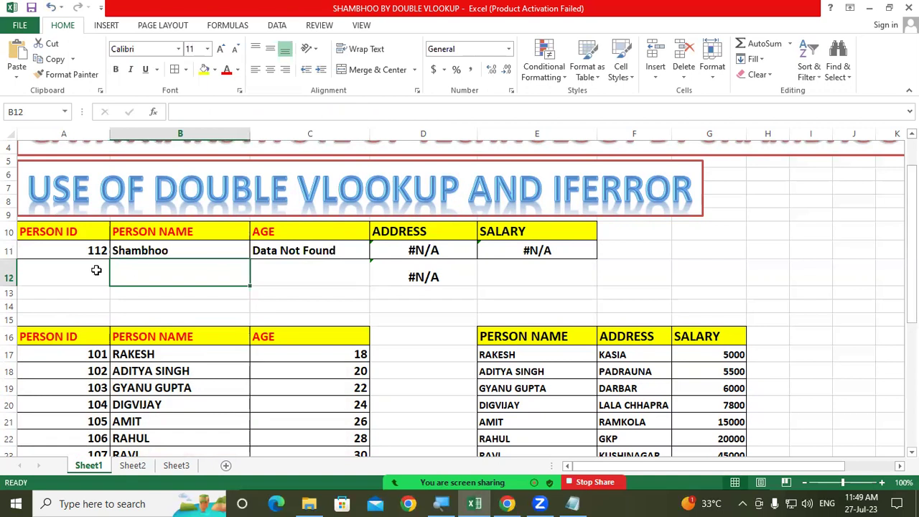
Step: Set the Person ID to 111 to confirm a full record is returned
click(63, 251)
text(111)
key(Return)
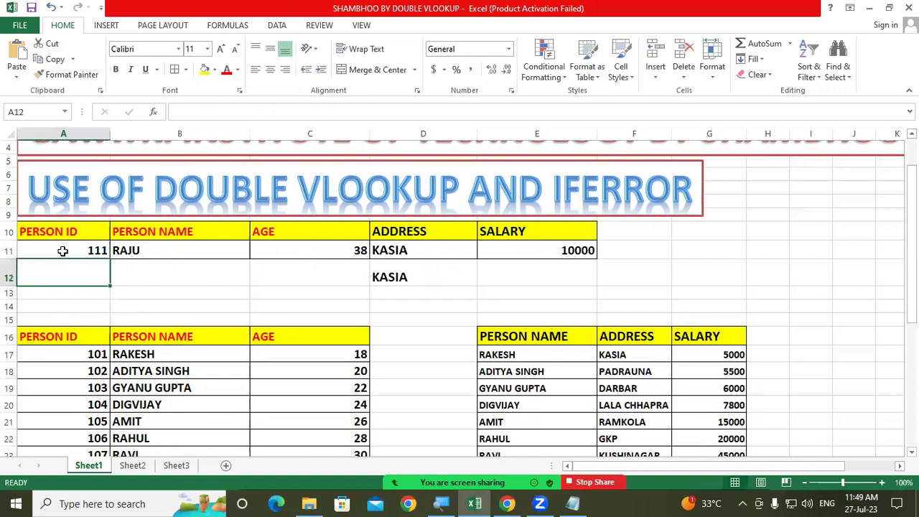
Step: Set the Person ID to 115 so the custom not-found messages appear
click(64, 251)
text(11)
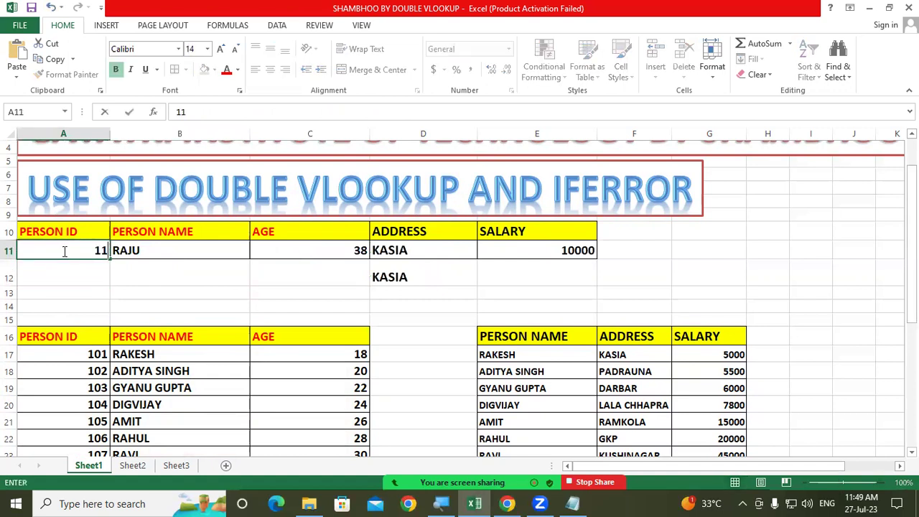
text(5)
key(Return)
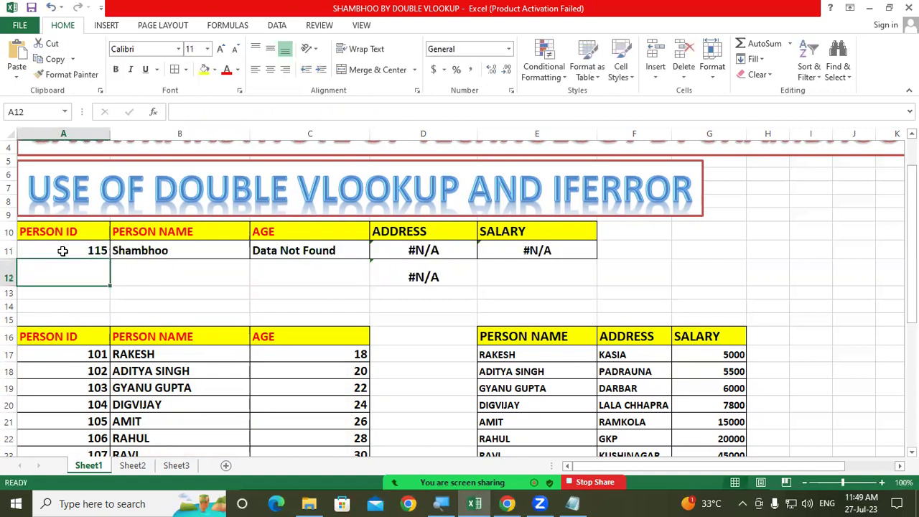
click(175, 253)
Step: Replace the IFERROR fallback message in B11's formula with 'Jai Shri Ram'
double_click(174, 253)
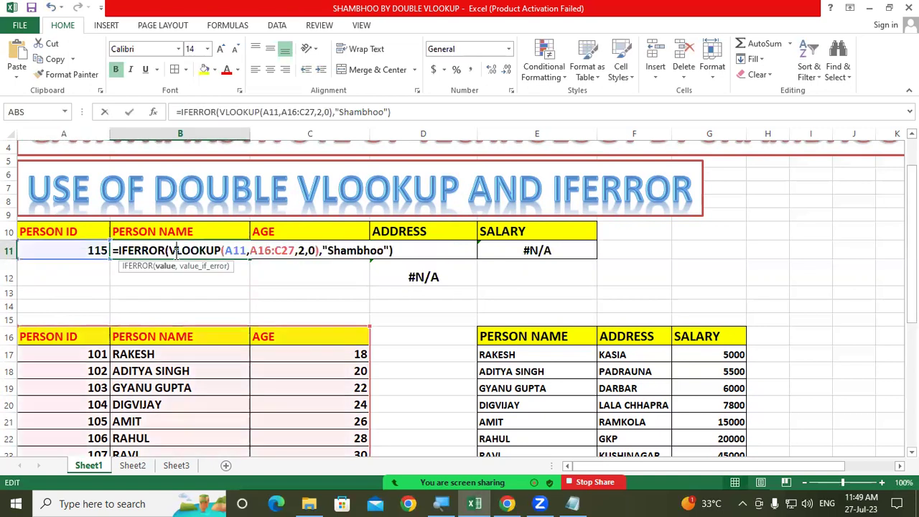
drag(384, 251, 329, 251)
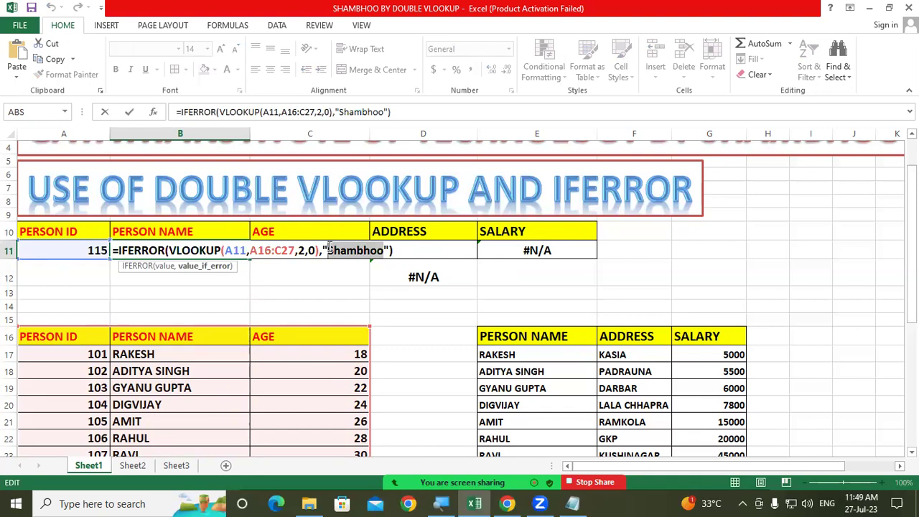
text(Jai)
key(BackSpace)
key(BackSpace)
text(ai Shri)
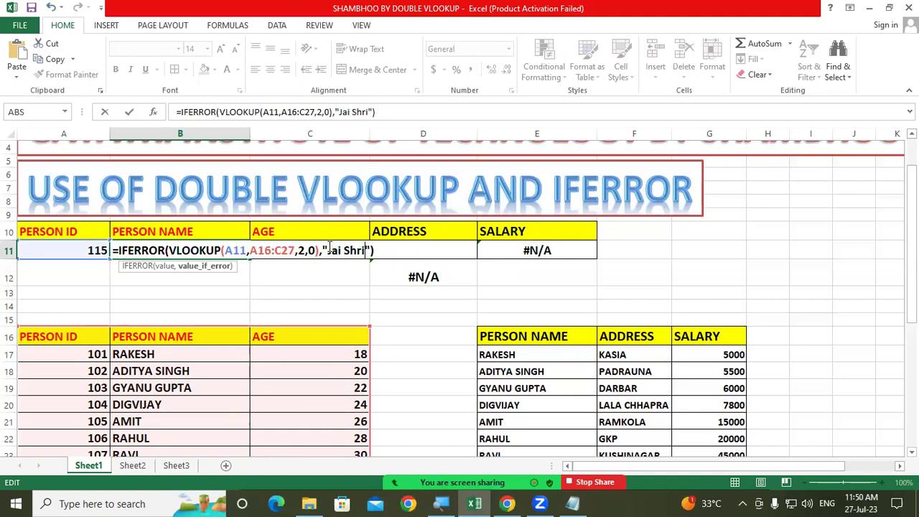
text( Ram)
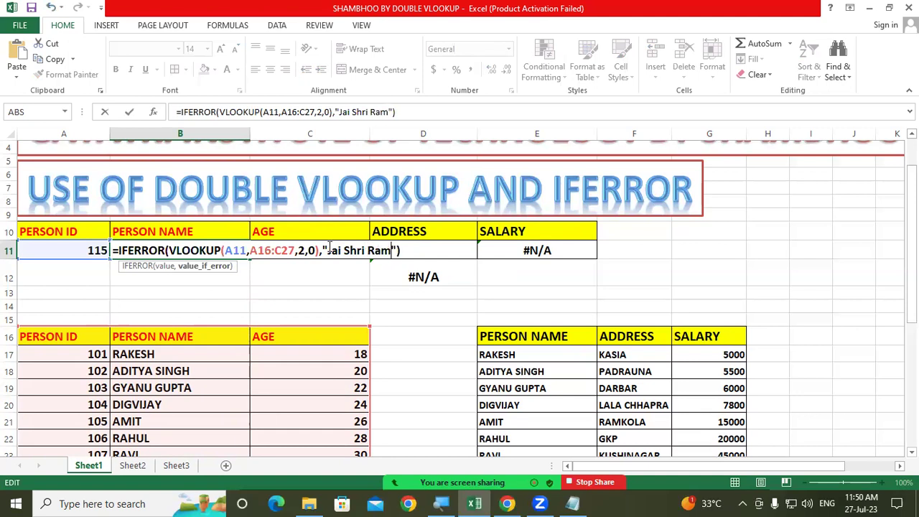
key(Return)
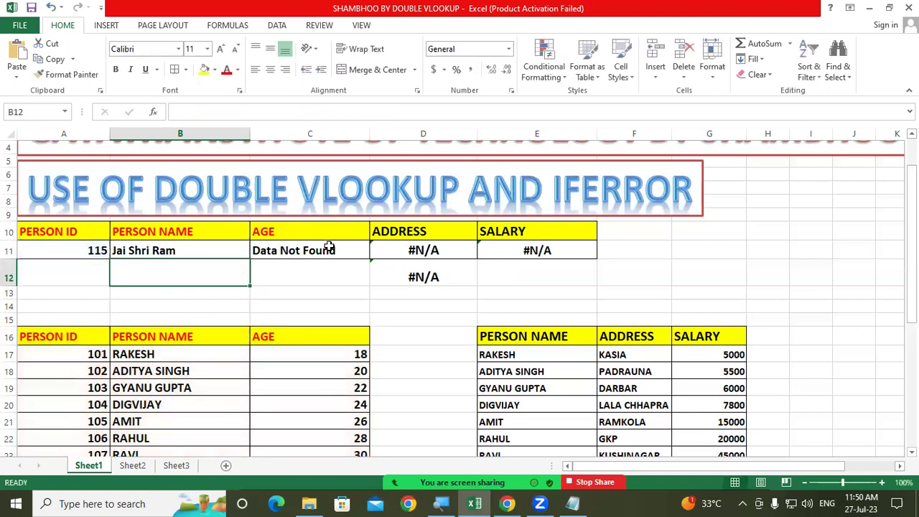